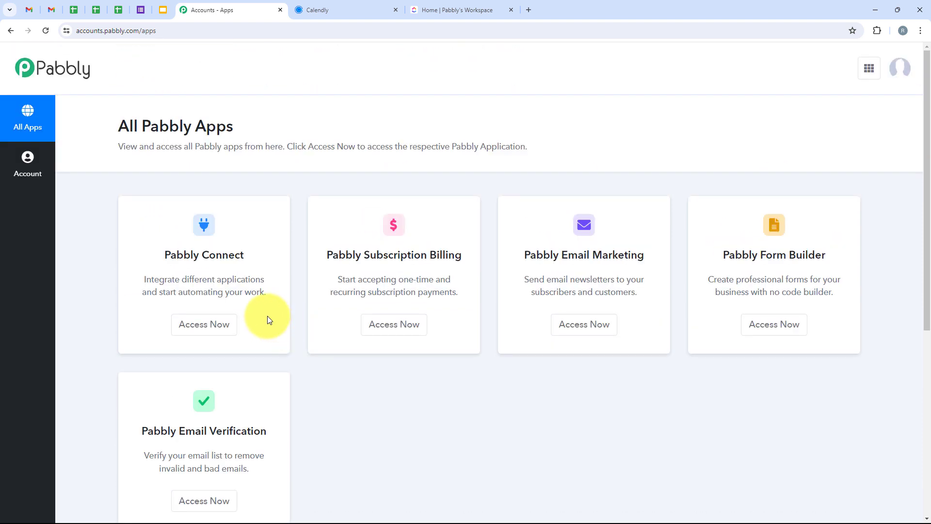
Open the Pabbly Connect dashboard from the list of Pabbly apps
drag(159, 254, 247, 255)
drag(181, 280, 263, 280)
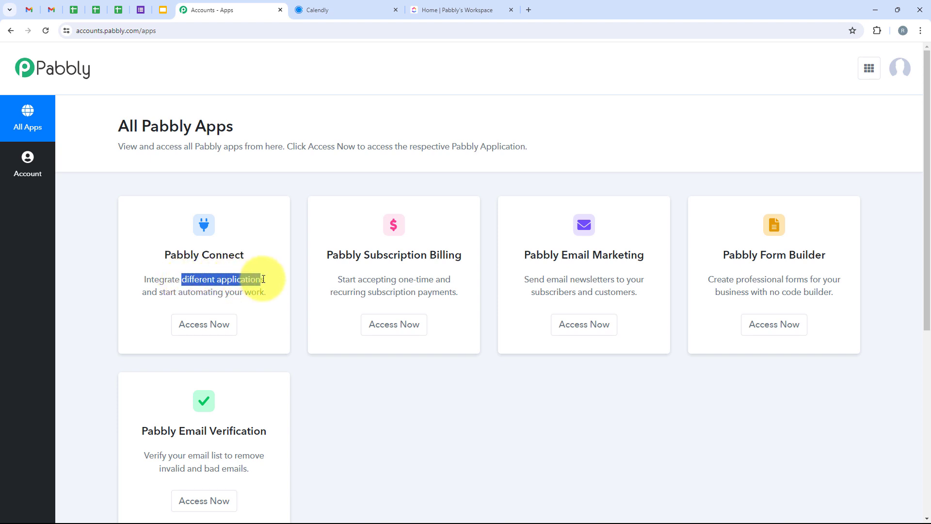
click(209, 332)
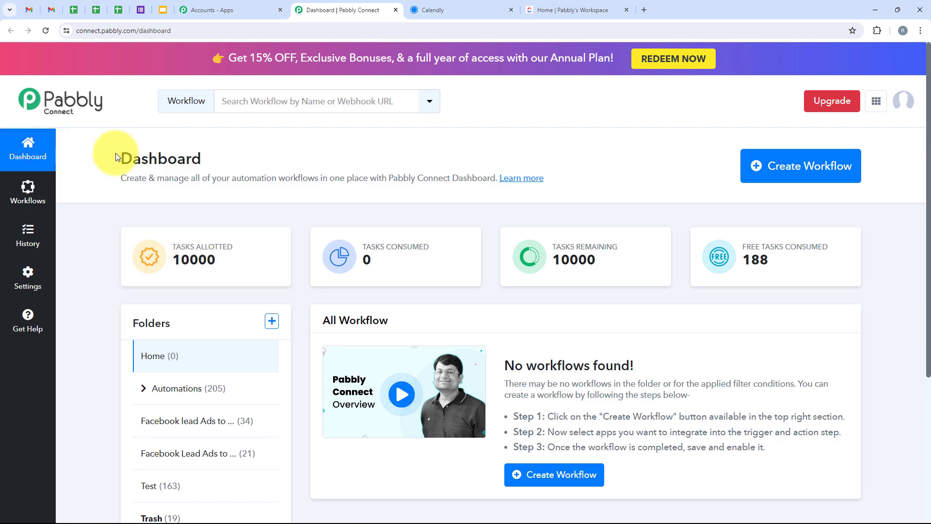
drag(104, 156, 209, 158)
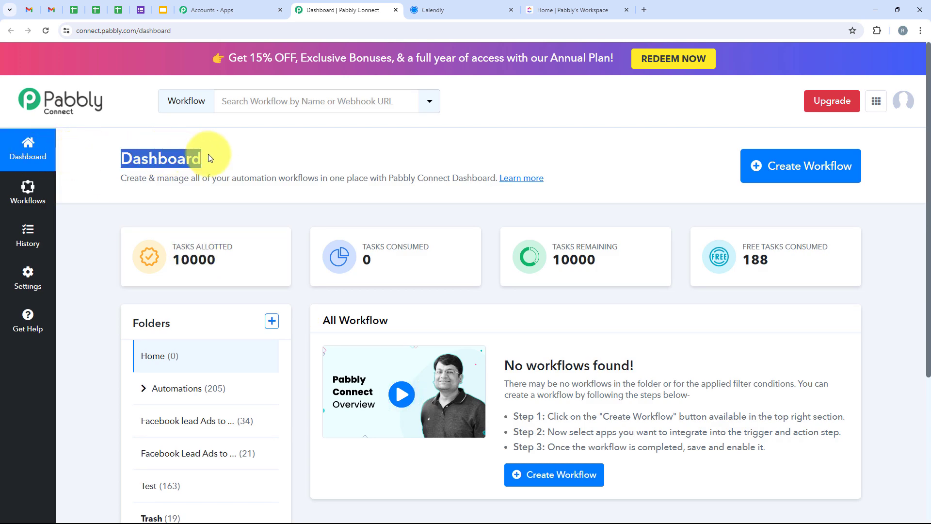
Create a workflow named "How to Create ClickUp Task for Calendly Invitee" in the Automations folder
click(783, 166)
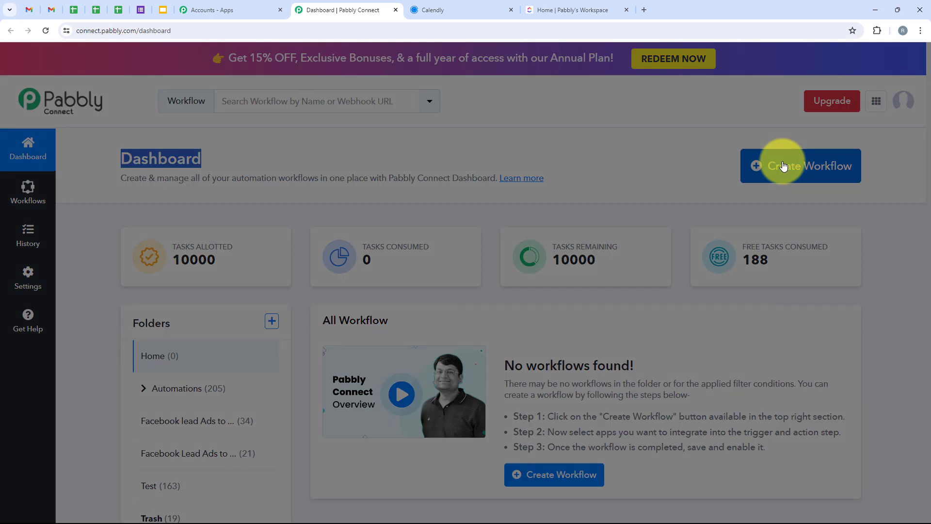
drag(398, 227, 315, 224)
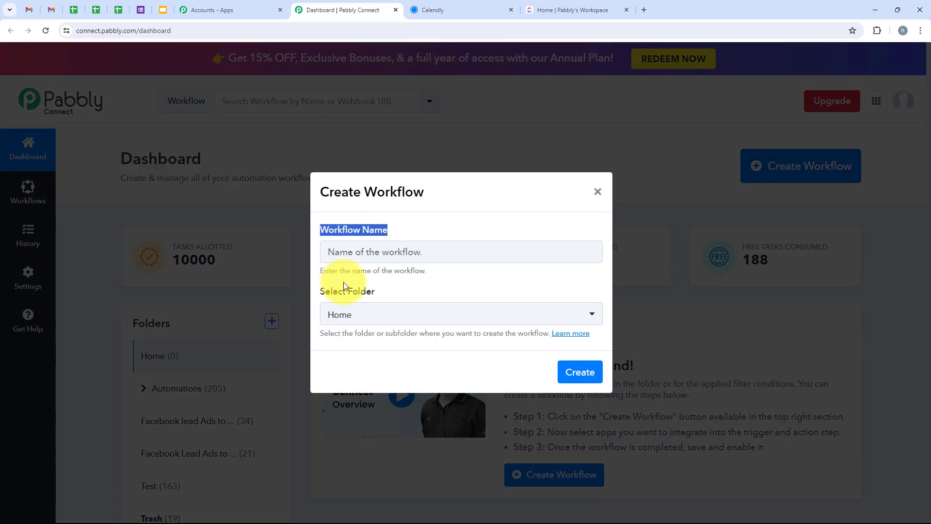
drag(397, 291, 322, 289)
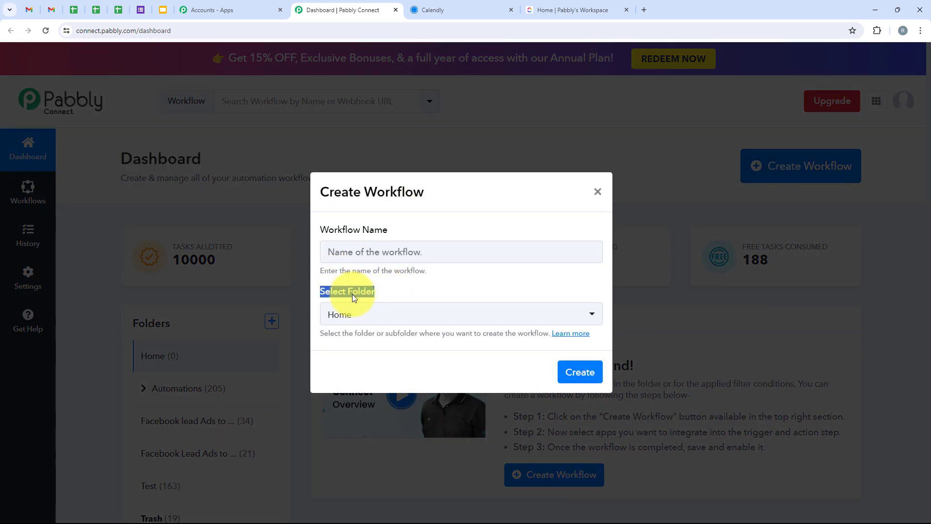
click(447, 320)
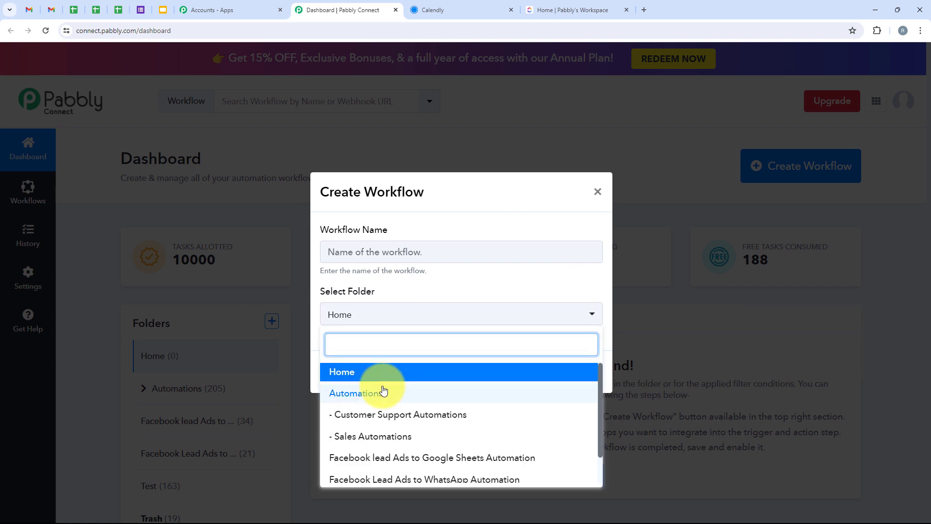
click(526, 395)
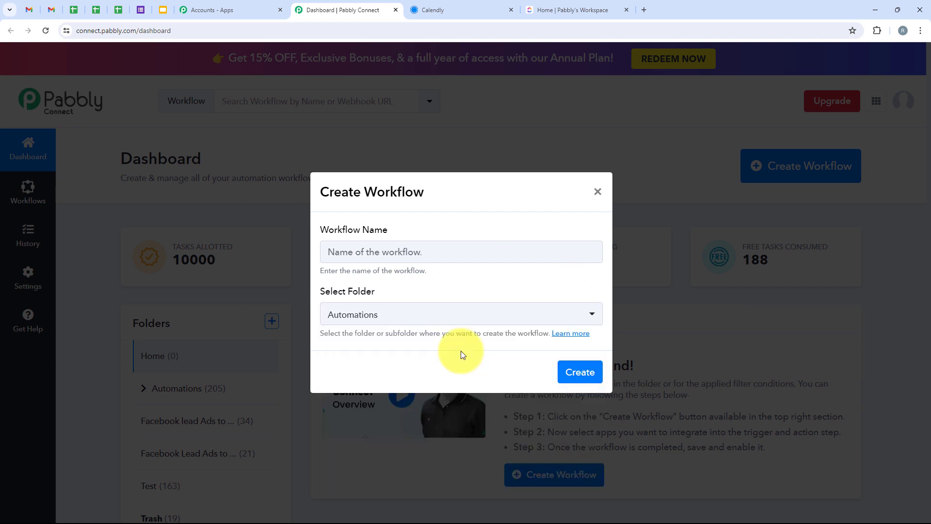
click(366, 252)
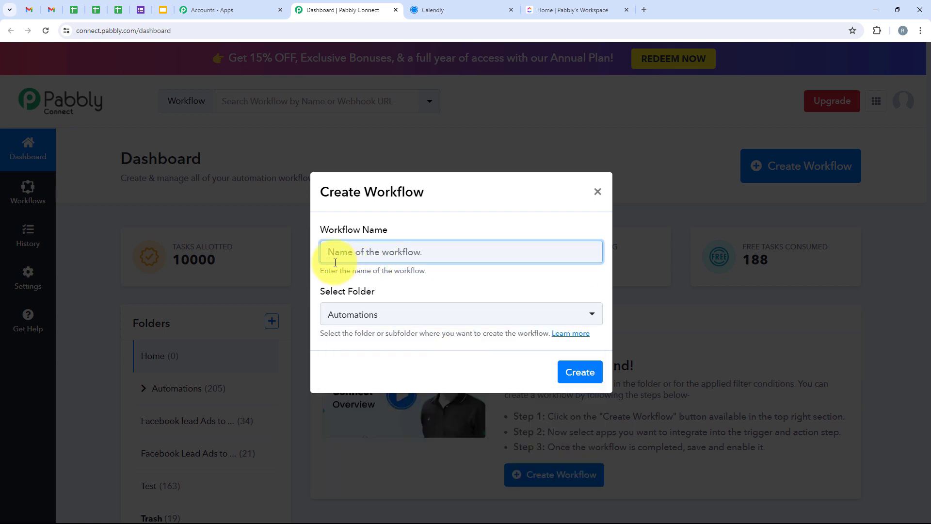
text(How to Create ClickUp Task for Calendly Invitee)
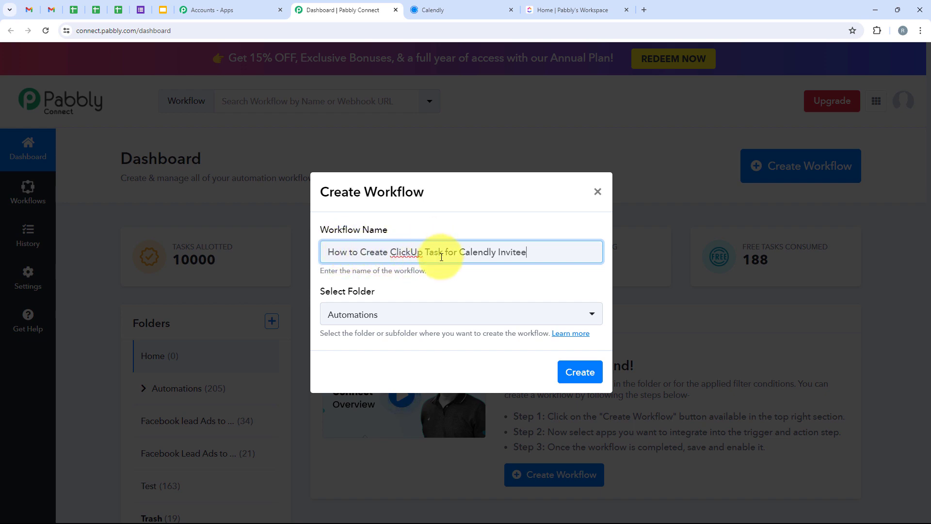
click(593, 371)
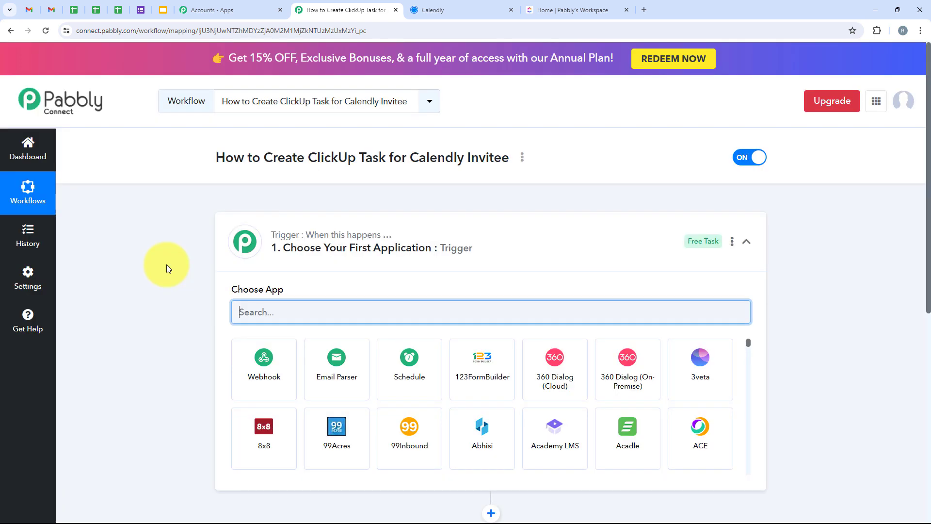
click(536, 236)
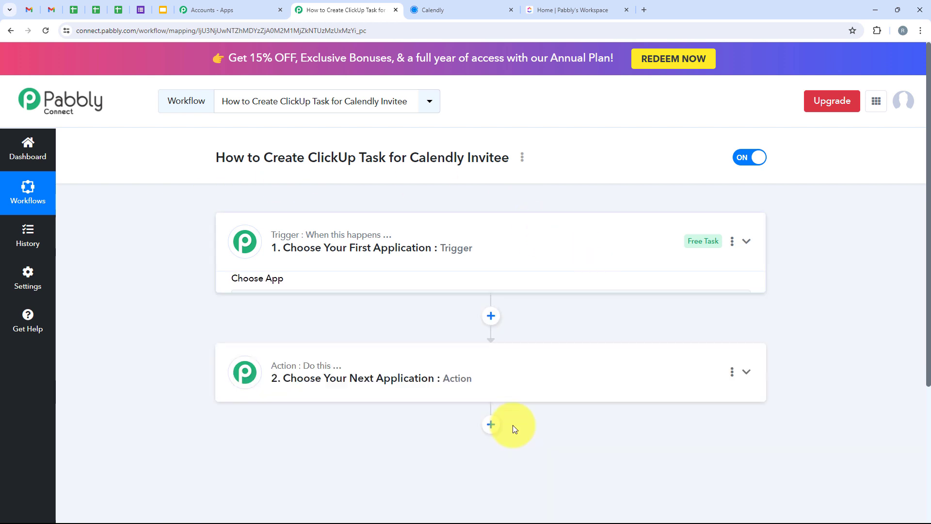
mouse_move(322, 242)
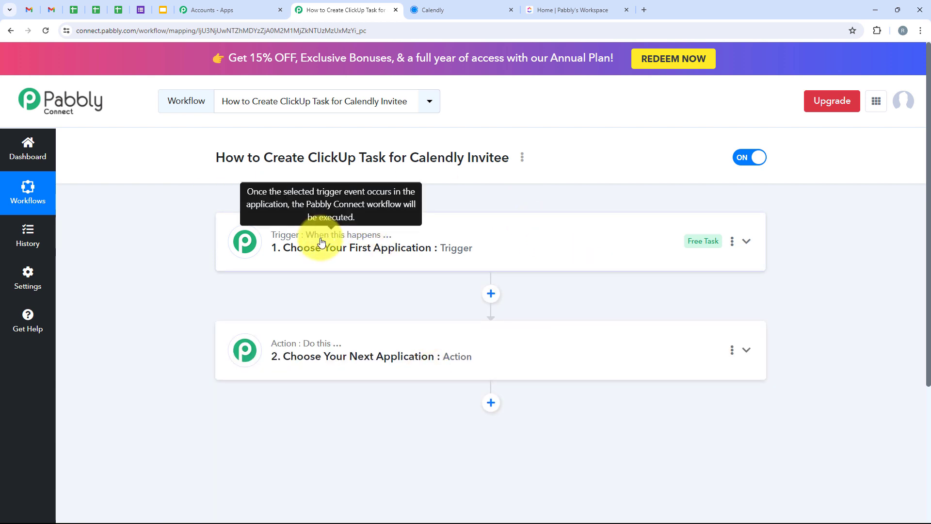
mouse_move(314, 344)
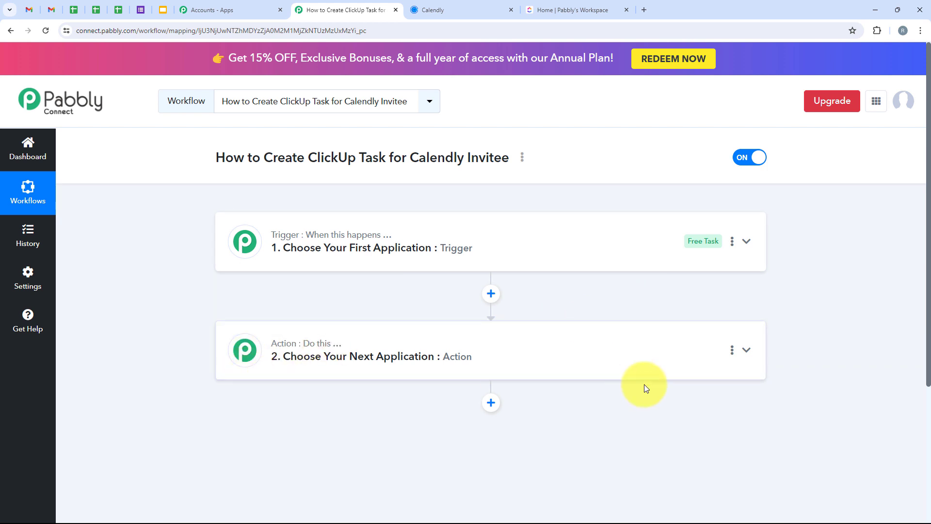
click(350, 248)
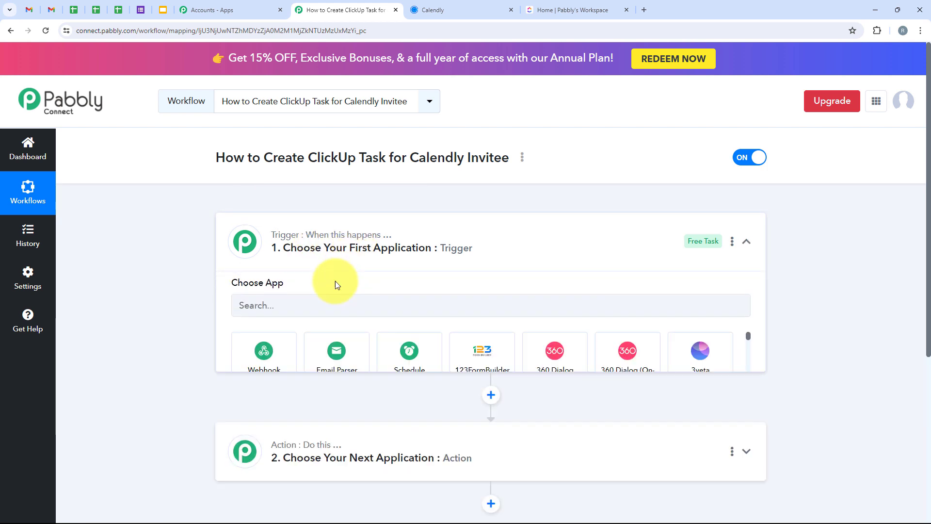
Search for Calendly and choose it as the workflow's trigger application
click(309, 312)
text(C)
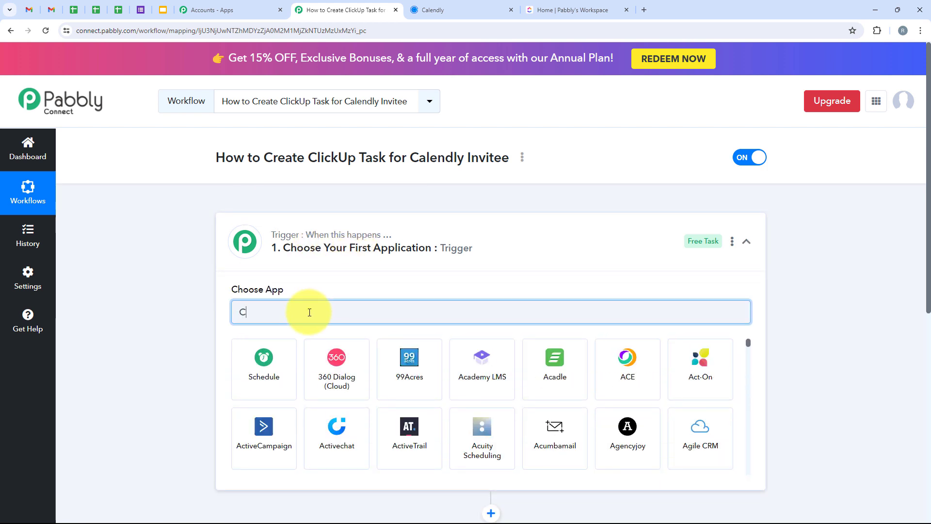
text(al)
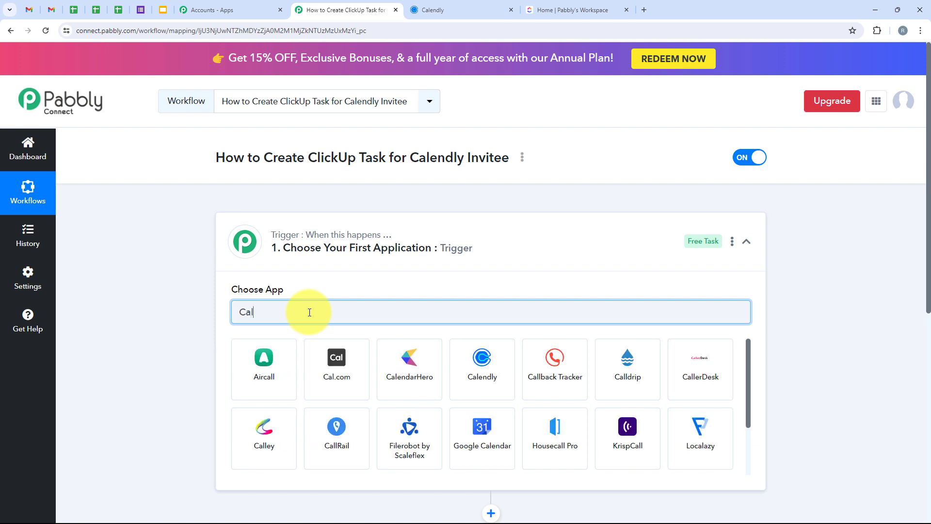
text(endly)
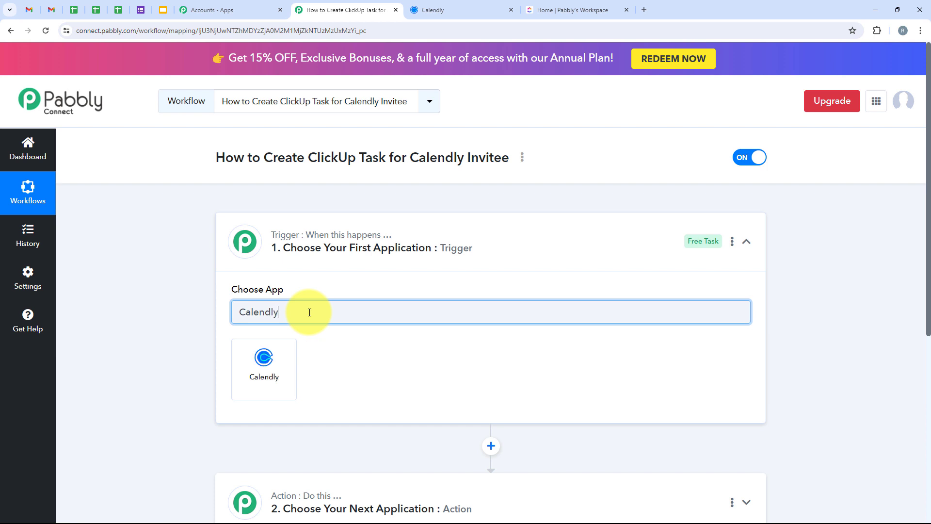
double_click(310, 312)
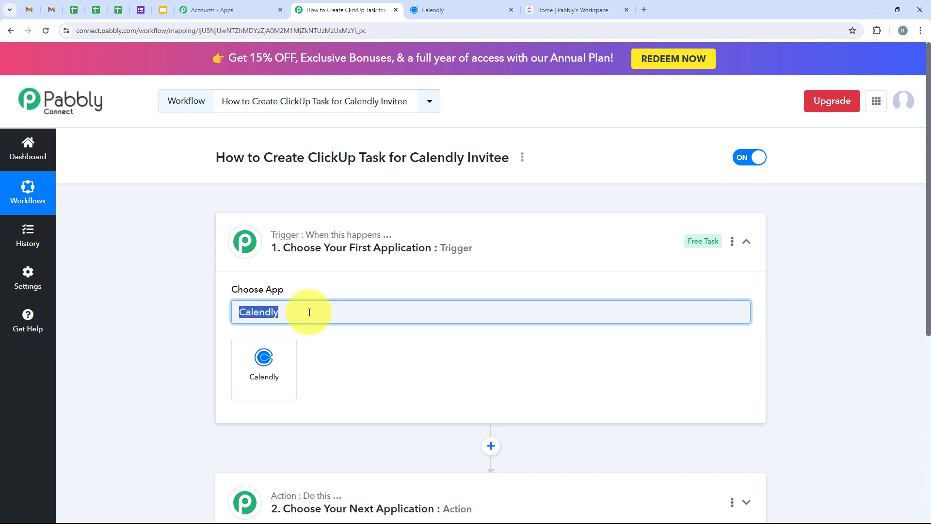
click(240, 386)
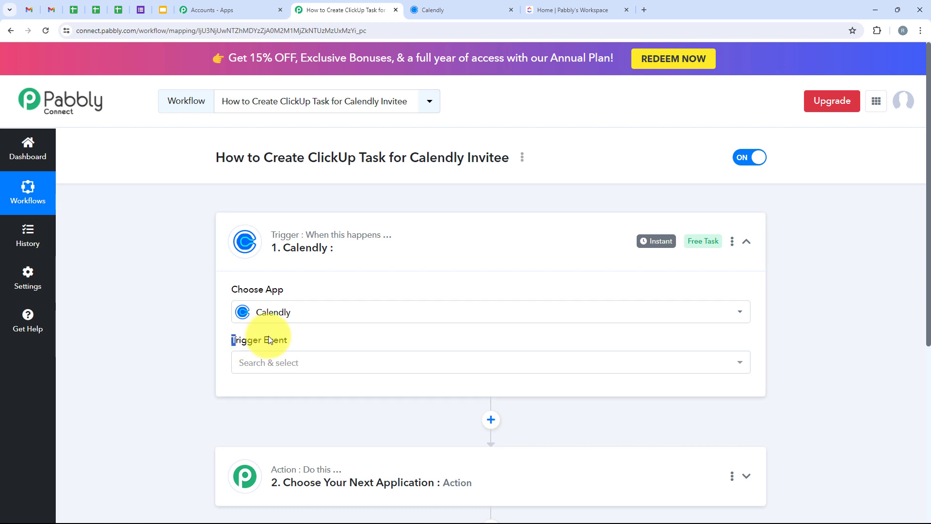
Set the Calendly trigger event to Invitee Created (User)
drag(270, 339, 307, 363)
click(305, 365)
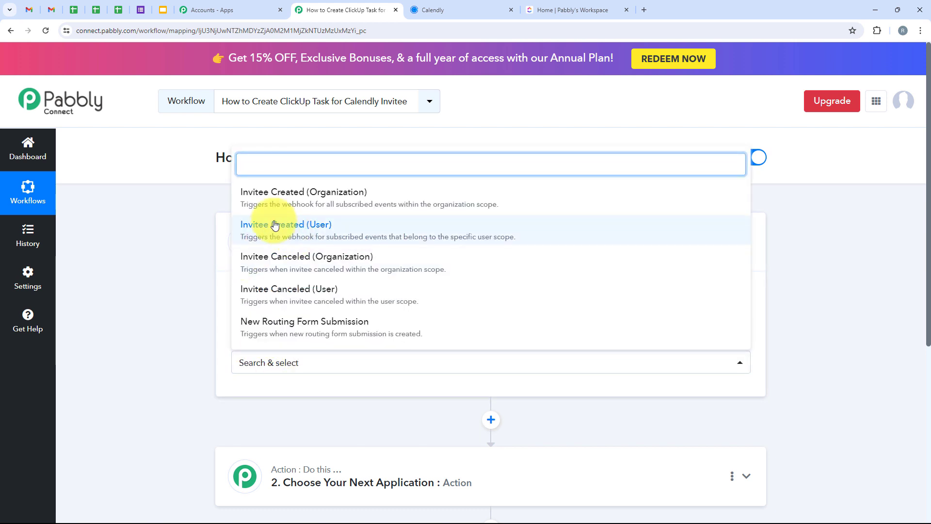
click(342, 232)
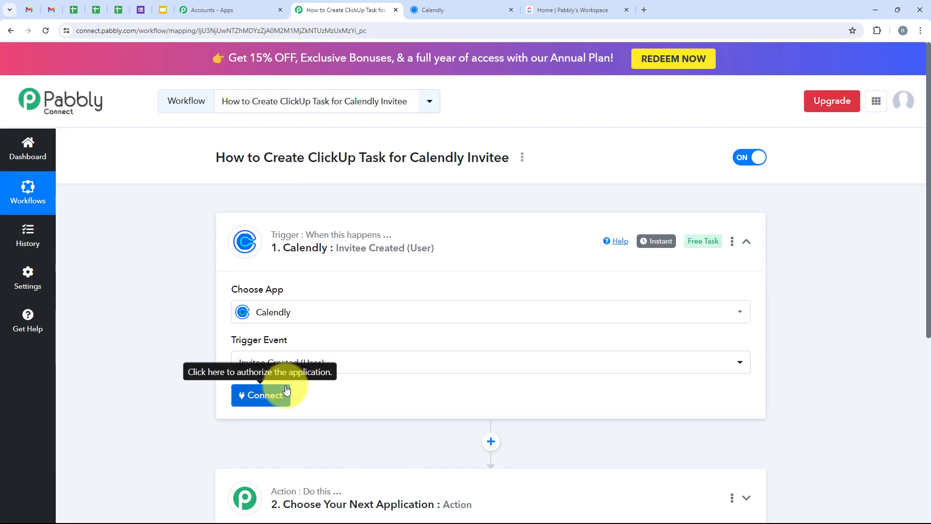
Connect the trigger to Calendly by adding a new connection named Calendly #3
click(273, 390)
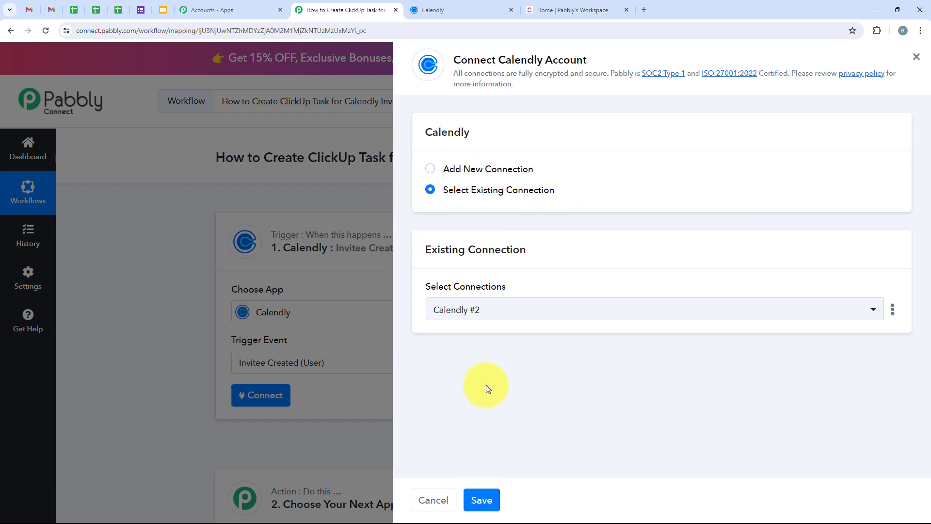
click(458, 172)
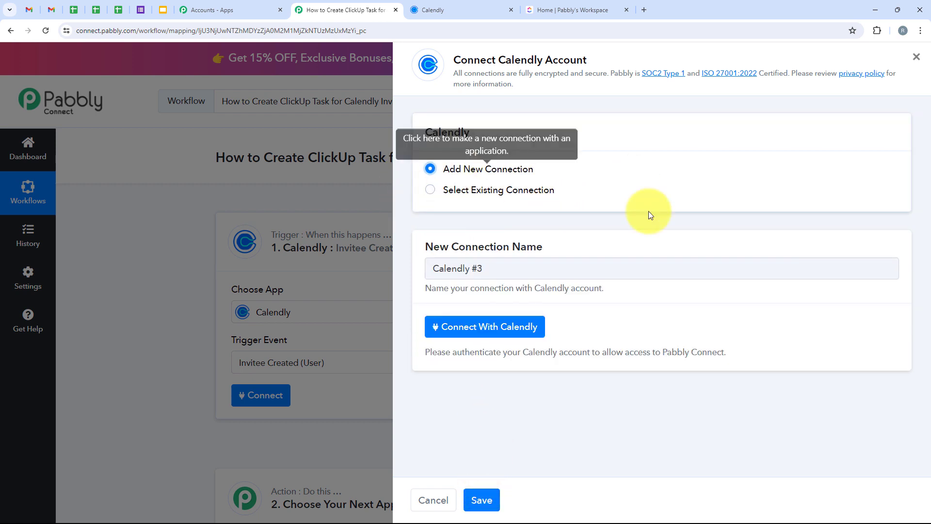
click(461, 334)
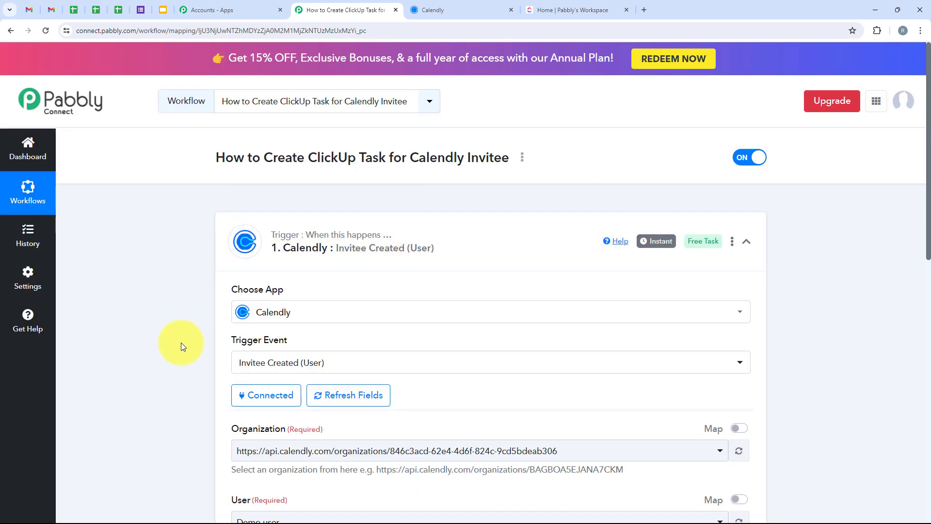
click(473, 9)
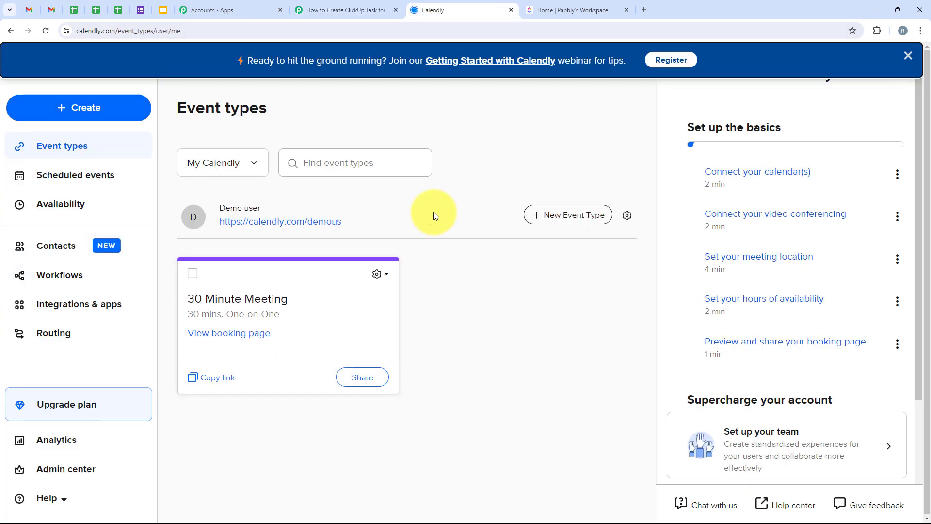
click(317, 6)
Select the connected account's organization URL as the Calendly trigger's organization
scroll(174, 281, down, 3)
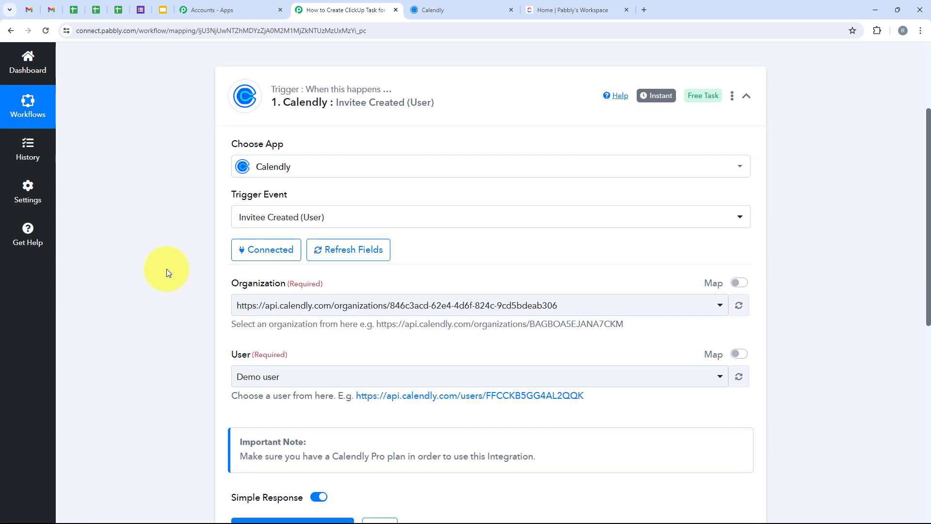
scroll(166, 270, down, 1)
scroll(167, 276, down, 1)
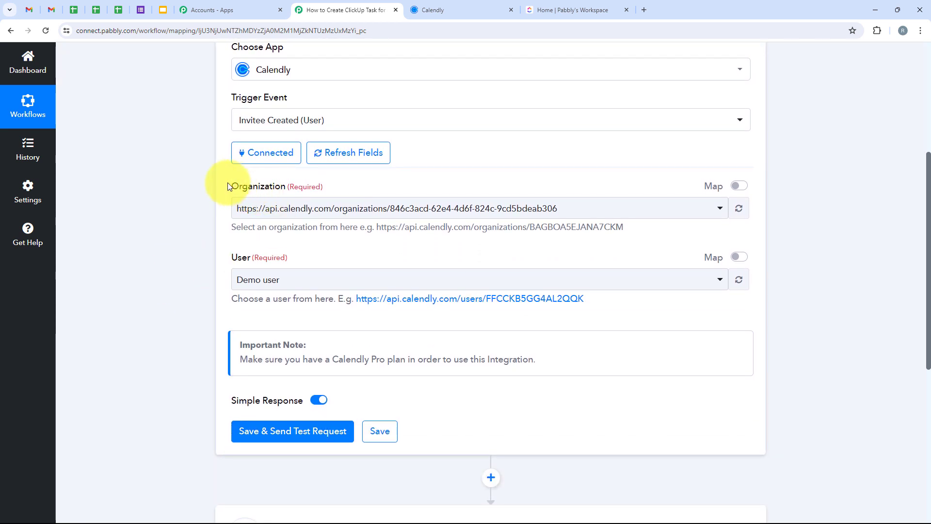
drag(238, 187, 273, 189)
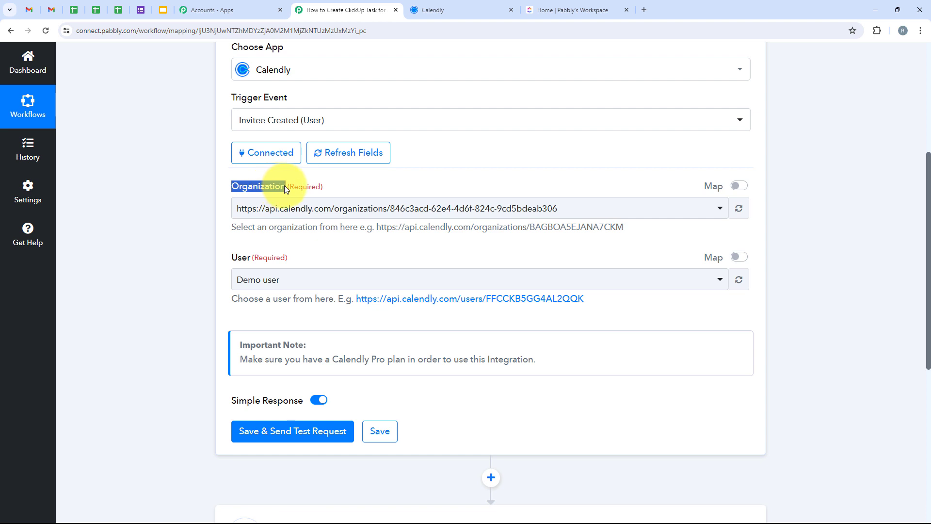
click(324, 210)
click(427, 270)
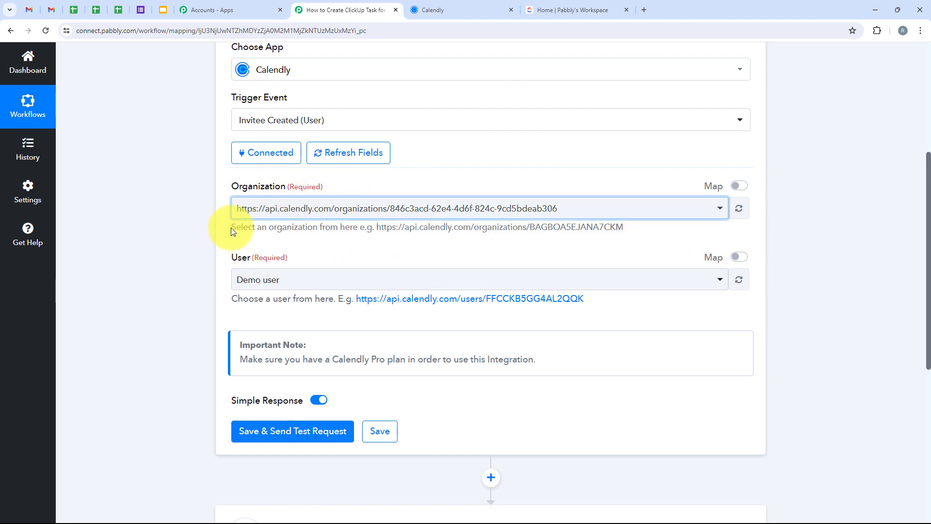
drag(231, 228, 351, 227)
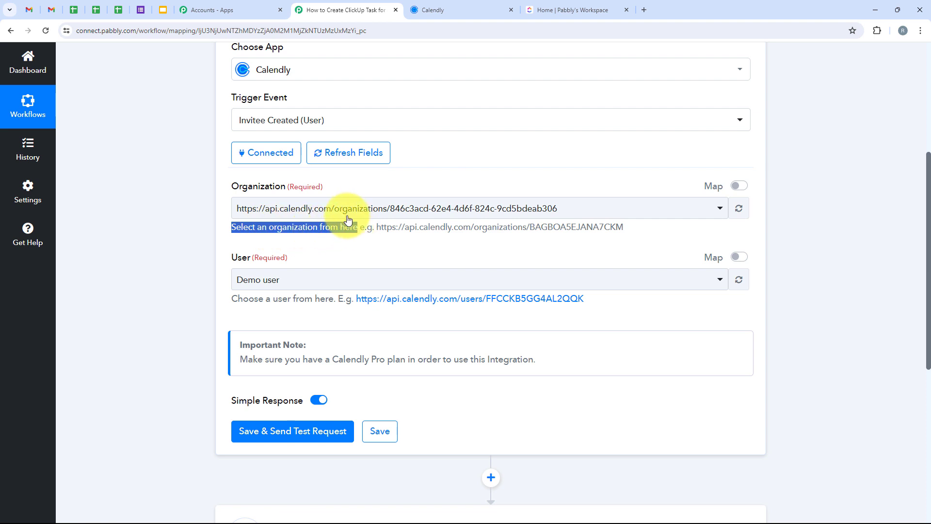
click(349, 209)
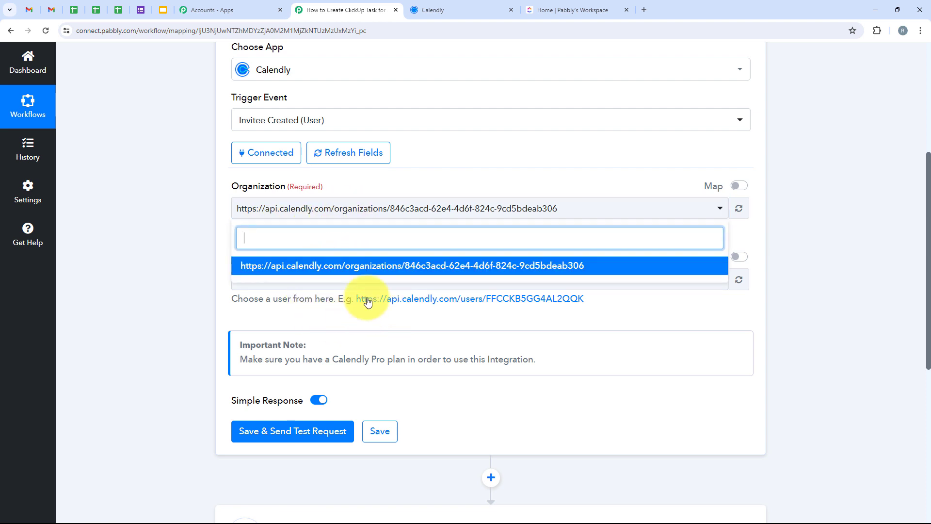
click(138, 232)
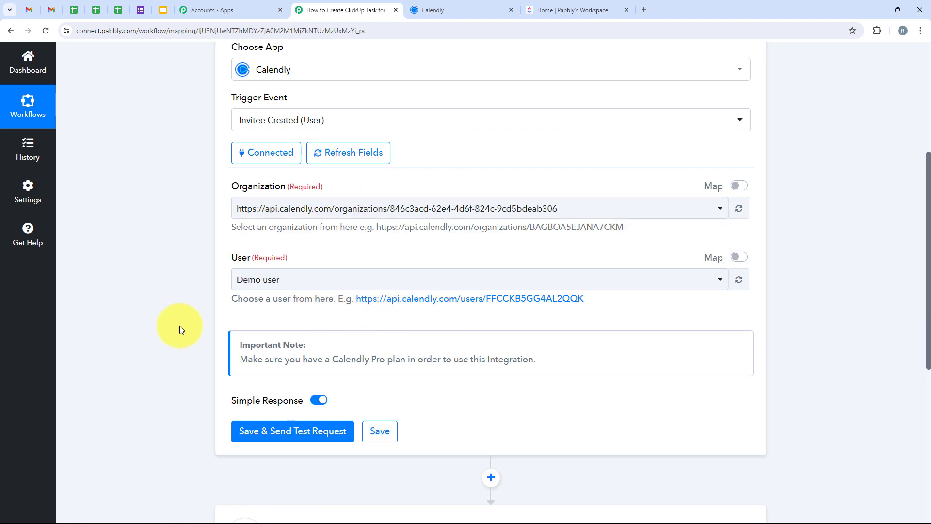
Set the Calendly trigger's user to Demo user
scroll(222, 226, down, 1)
click(256, 232)
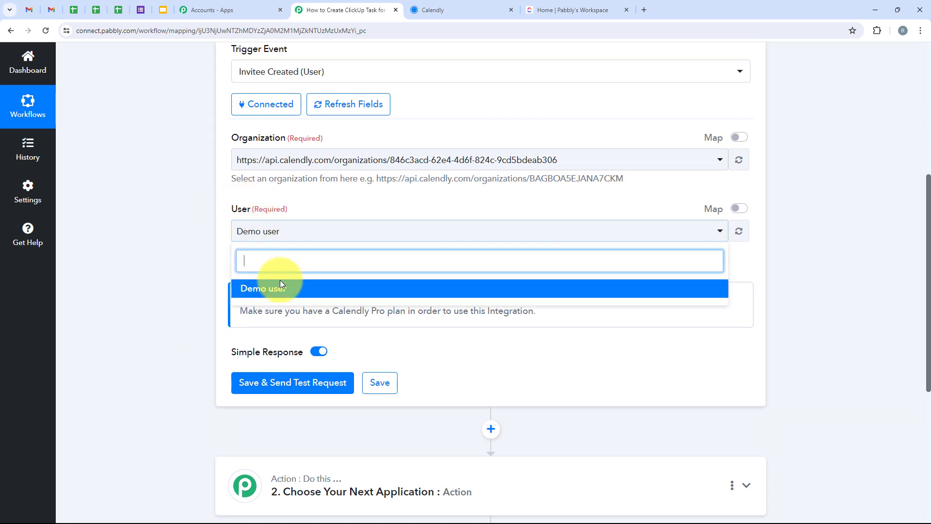
click(269, 293)
scroll(142, 308, down, 2)
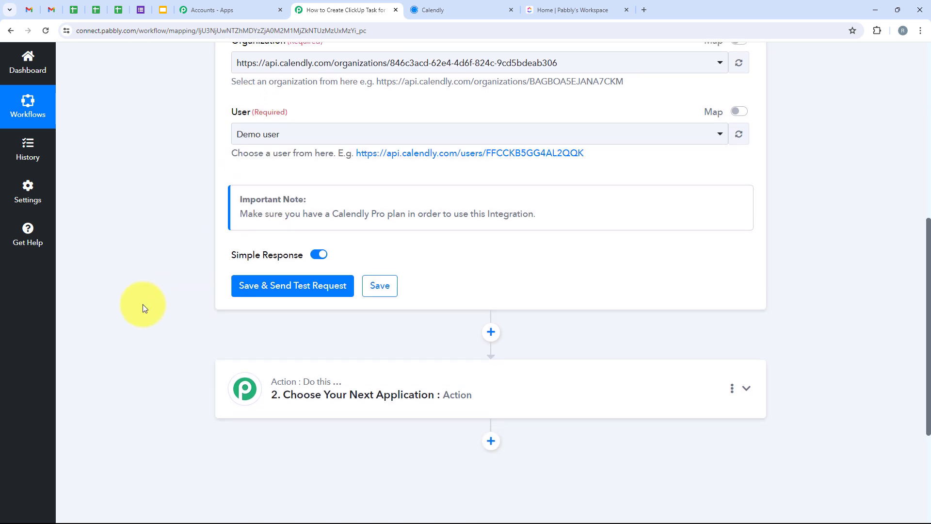
Save the Calendly trigger with a test request and open the 30 Minute Meeting booking page from its copied link
click(291, 290)
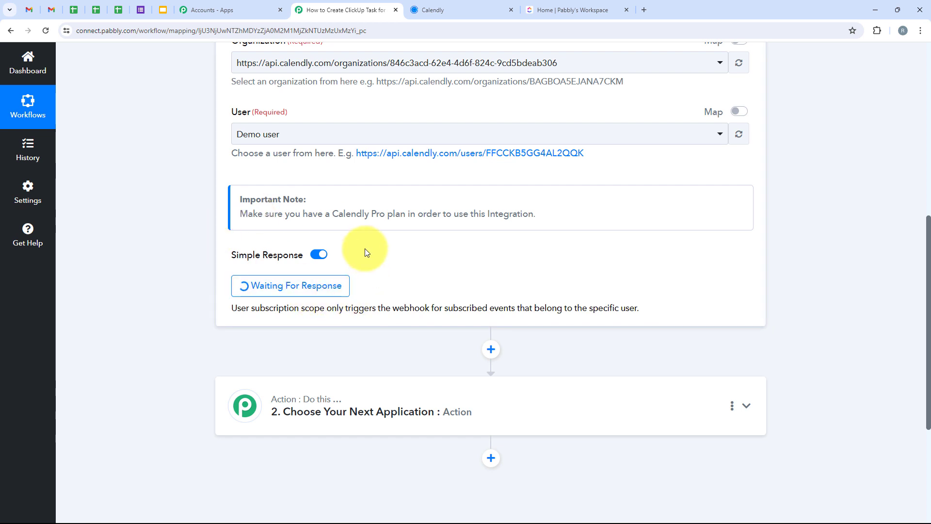
click(458, 2)
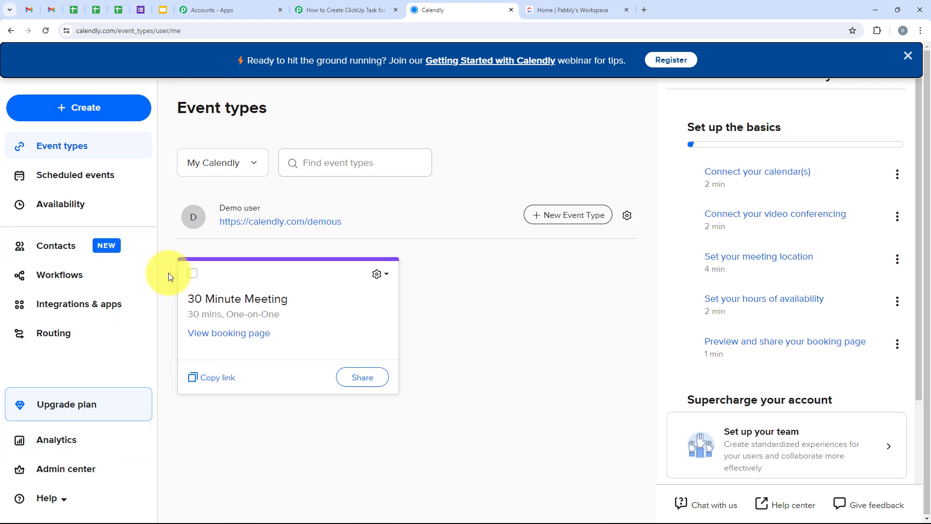
click(202, 376)
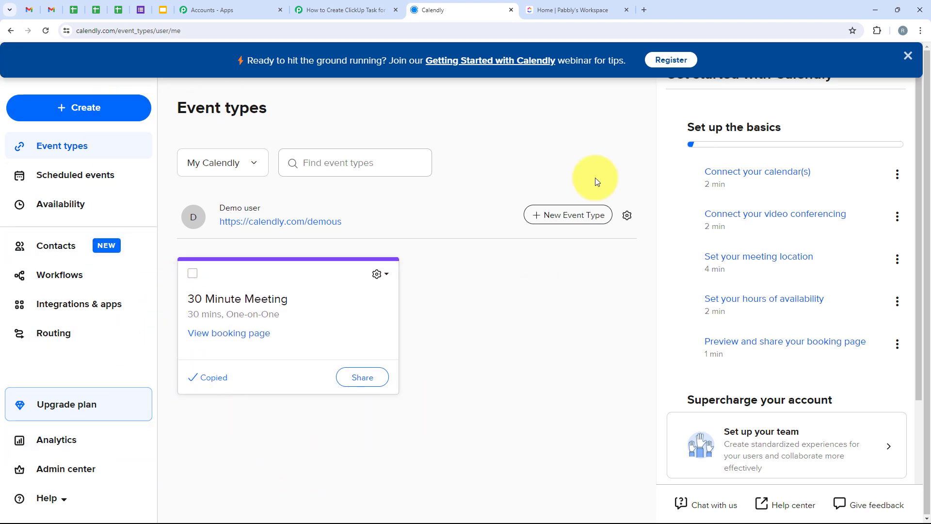
click(644, 10)
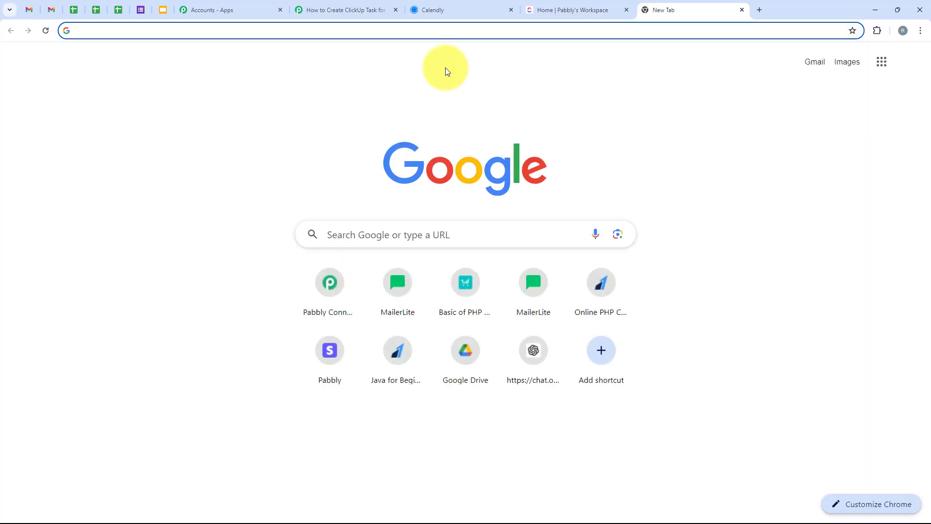
text(https://calendly.com/demous/30min)
key(Return)
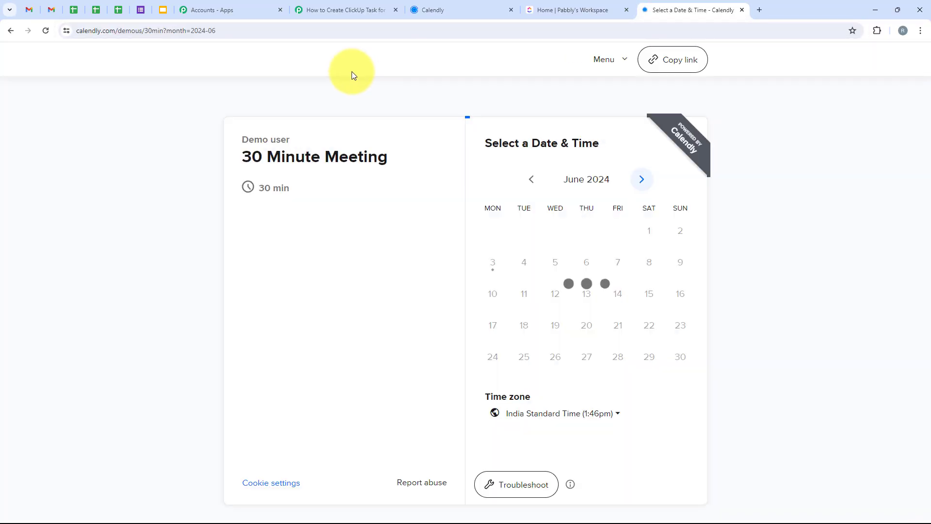
Choose the 2:00pm slot on Tuesday, June 18, 2024 for the 30 Minute Meeting
drag(241, 155, 382, 156)
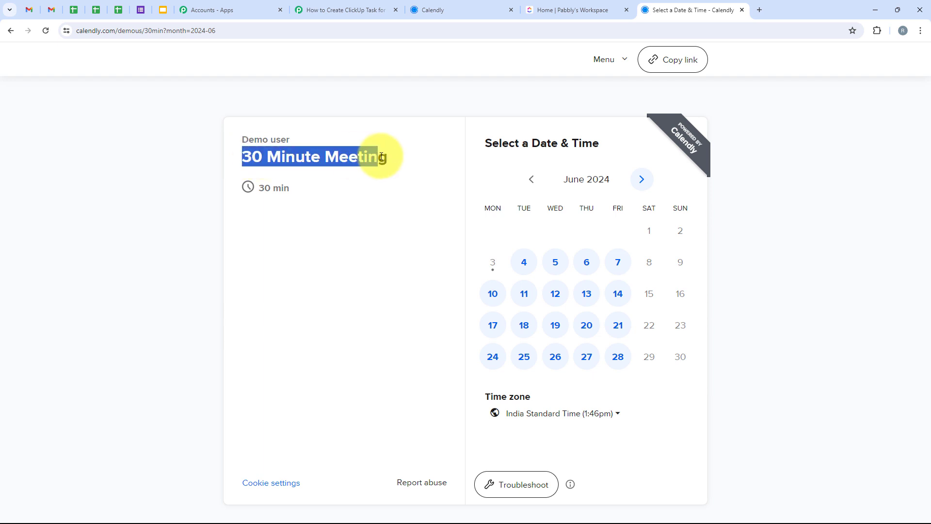
click(412, 202)
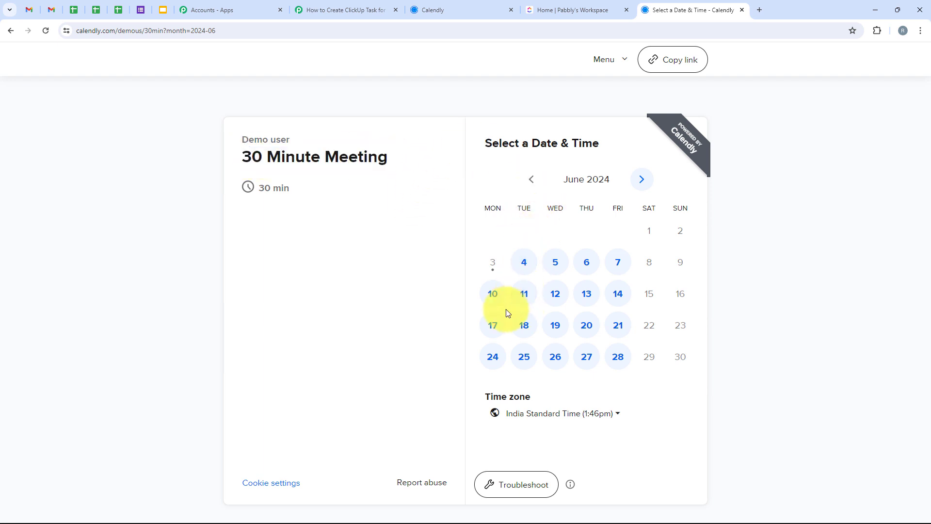
click(522, 326)
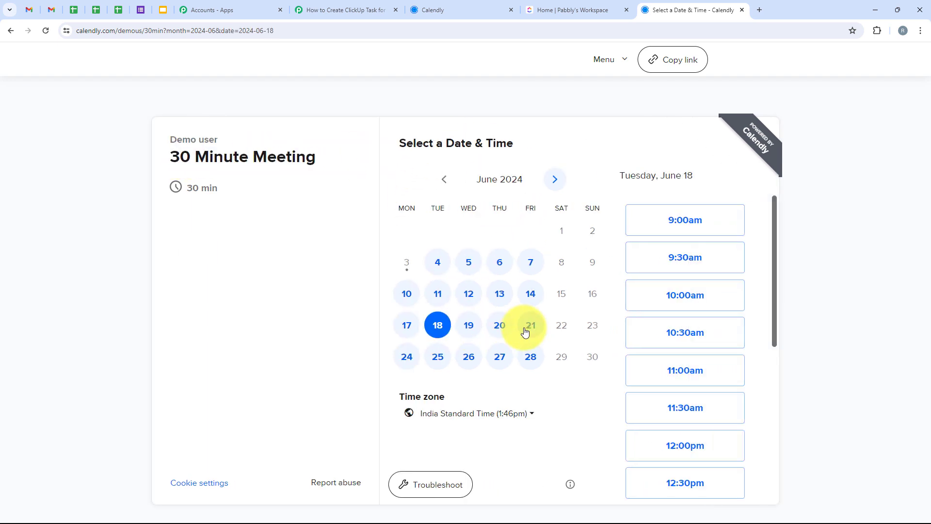
scroll(746, 301, down, 5)
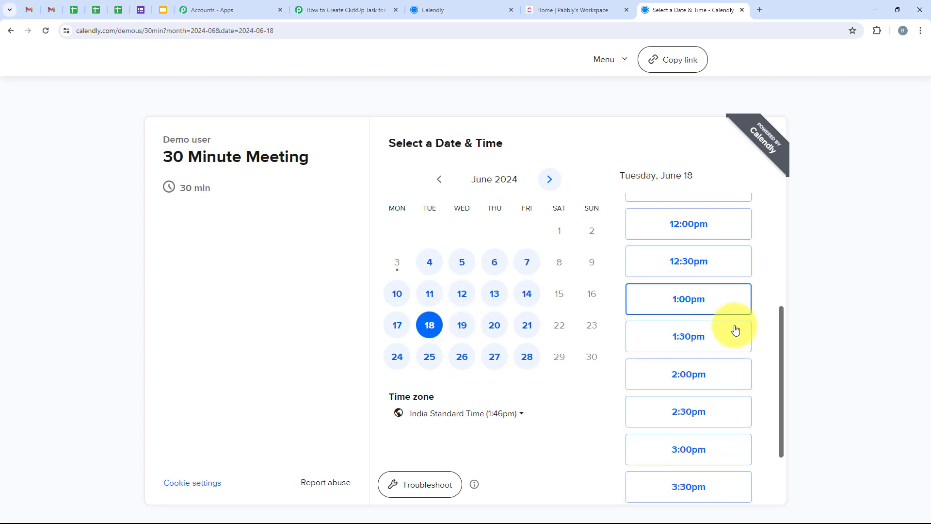
click(651, 344)
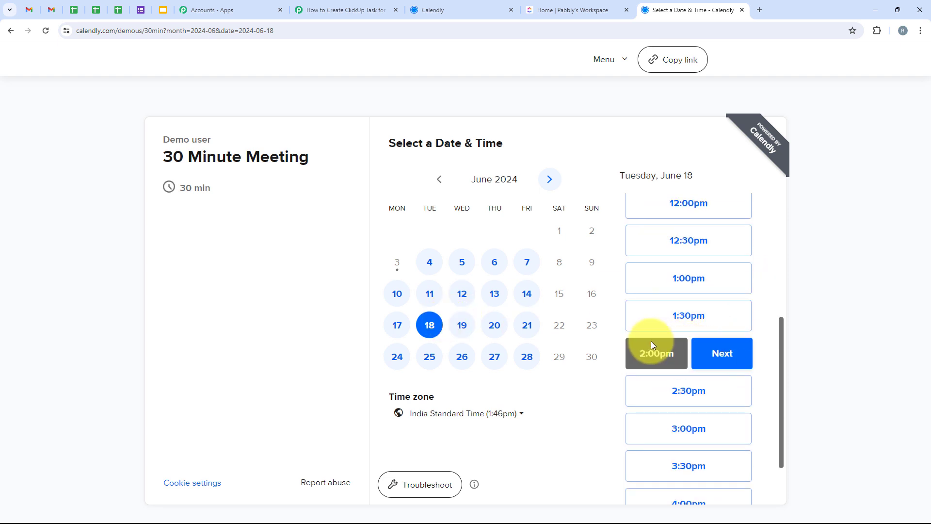
click(736, 359)
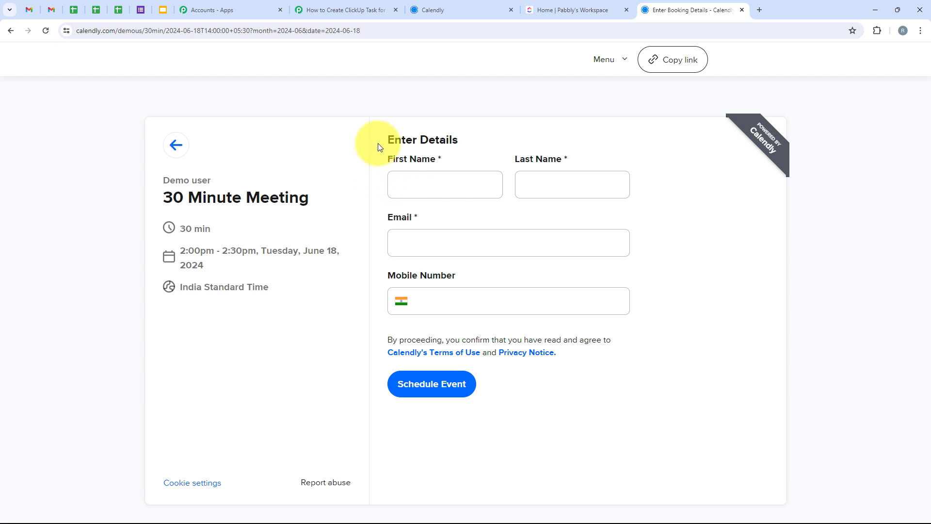
Schedule the event with the invitee's first name, last name, email and mobile number filled in
click(458, 187)
click(458, 213)
click(550, 182)
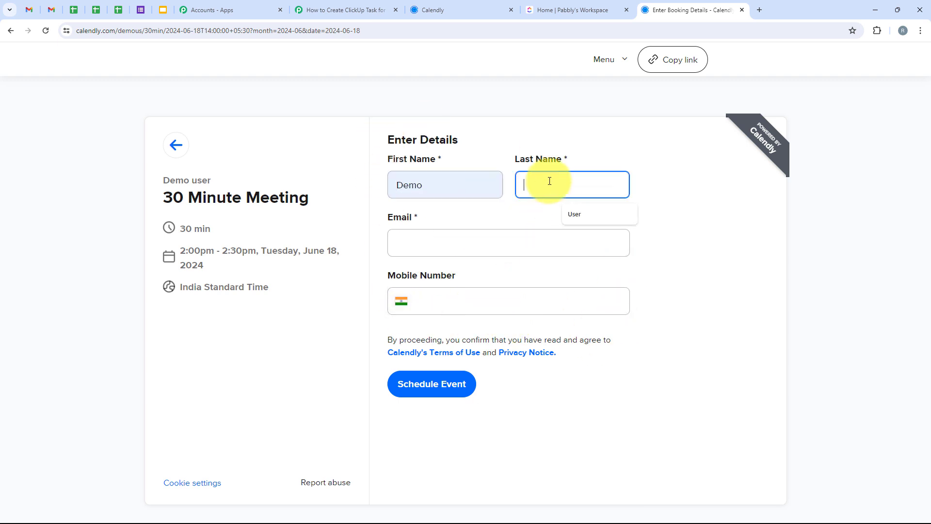
click(591, 217)
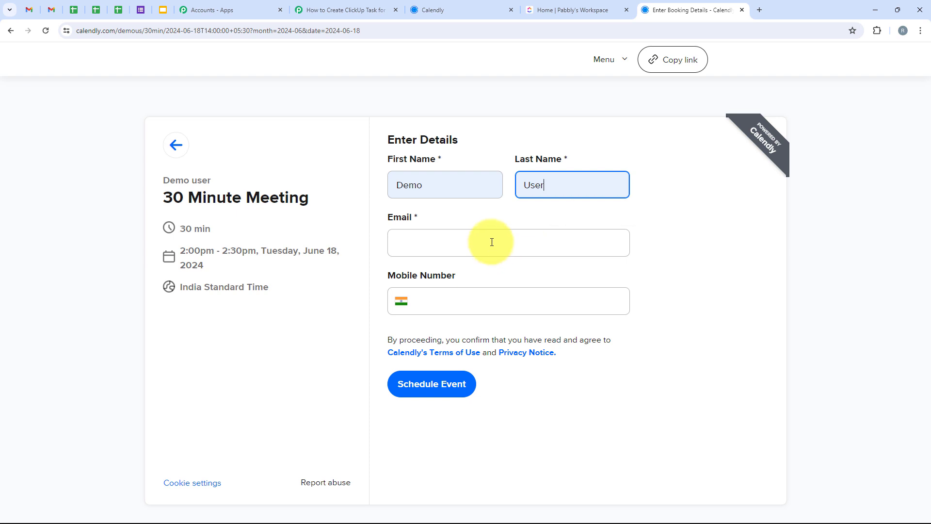
click(492, 242)
click(492, 269)
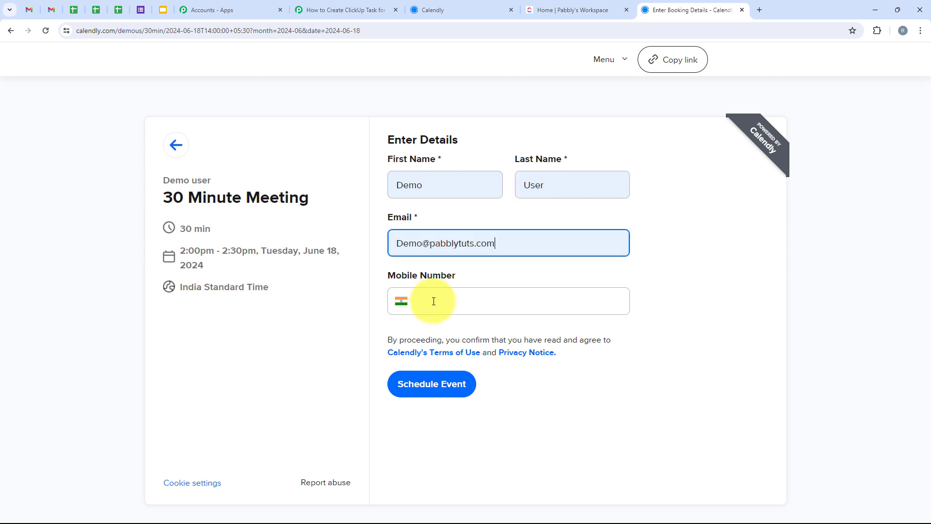
click(432, 301)
click(455, 329)
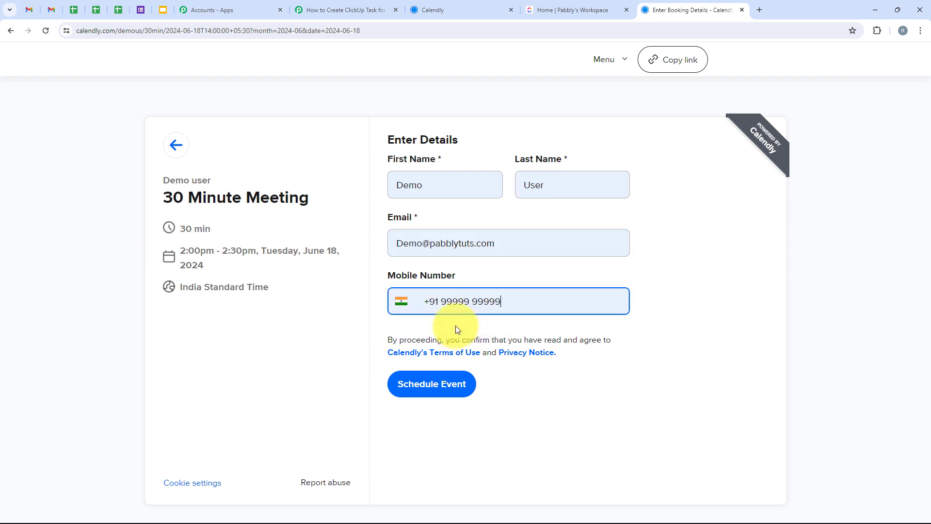
click(442, 394)
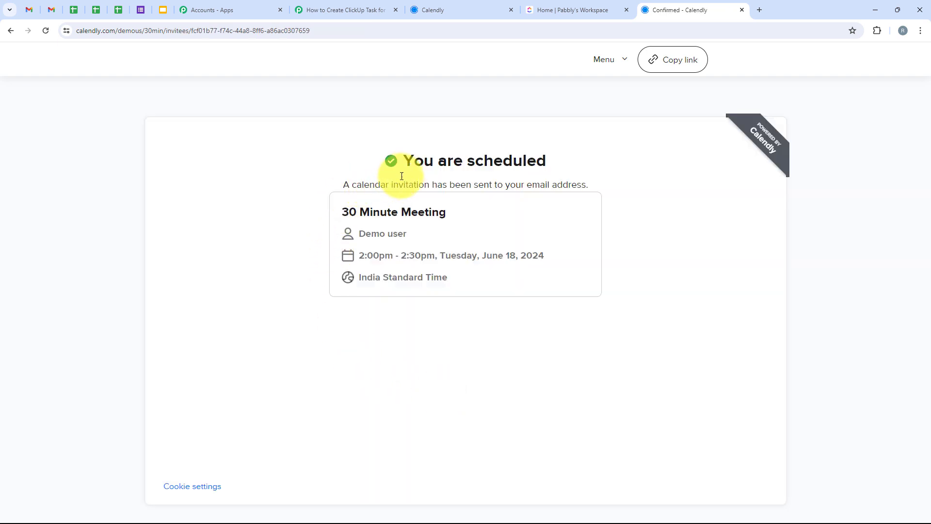
Review the booking confirmation and the invitee details, meeting name, start time and end time in Pabbly Connect's captured webhook response
drag(406, 162, 248, 269)
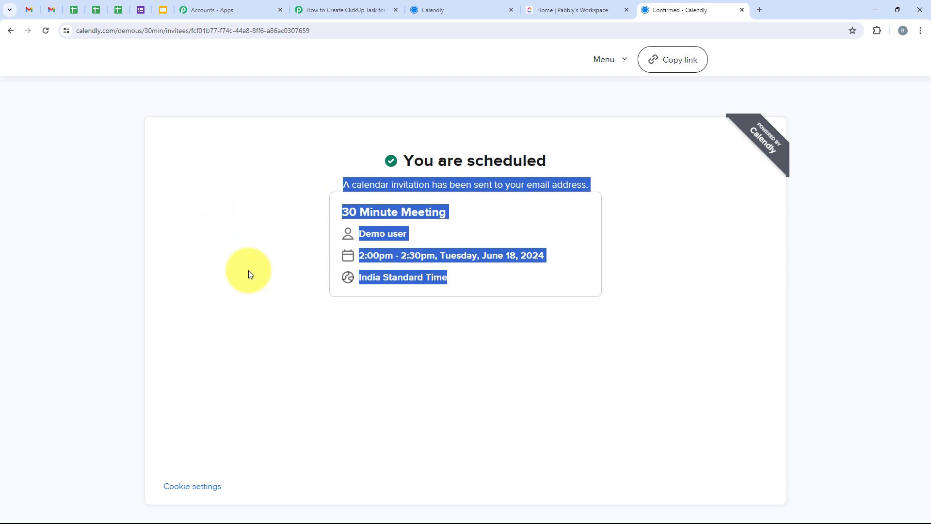
click(438, 342)
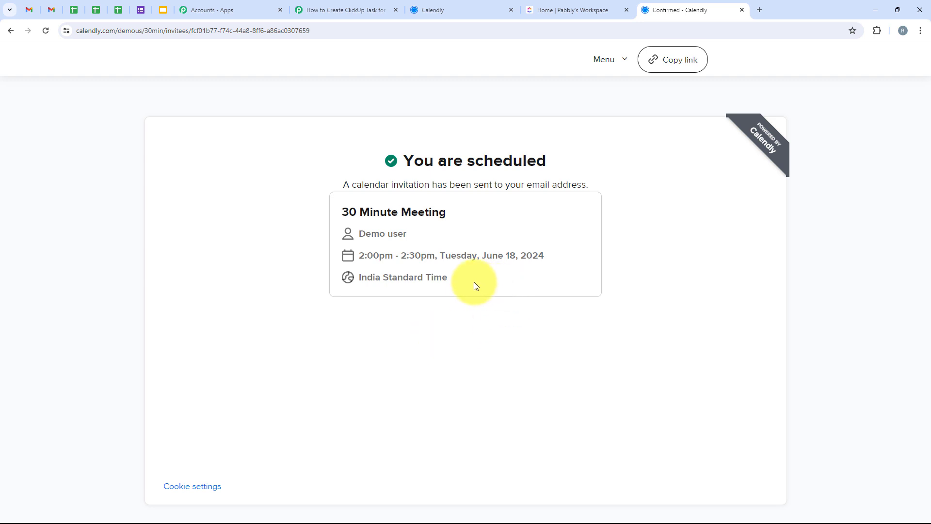
drag(475, 283, 361, 235)
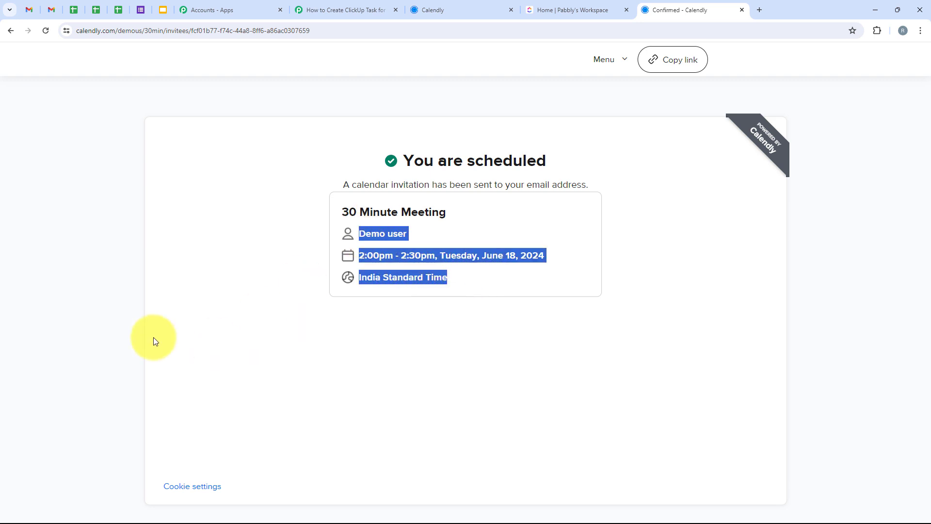
click(332, 9)
scroll(354, 184, down, 3)
scroll(353, 189, down, 2)
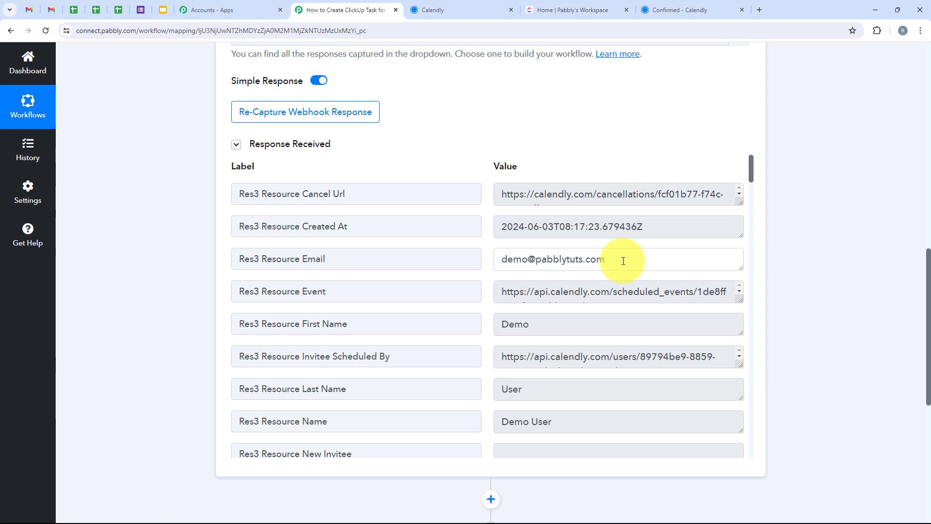
drag(617, 260, 500, 255)
scroll(435, 274, down, 1)
scroll(436, 275, down, 2)
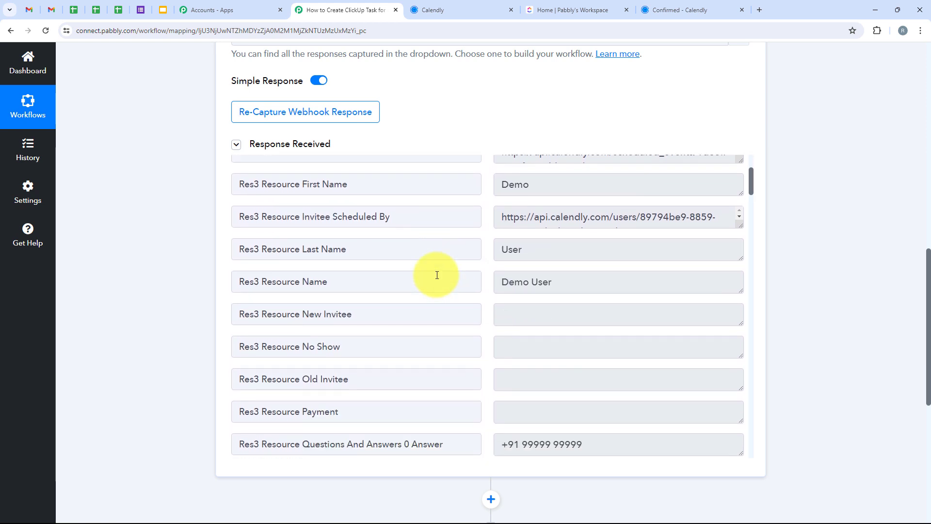
drag(634, 276, 457, 307)
scroll(456, 307, down, 1)
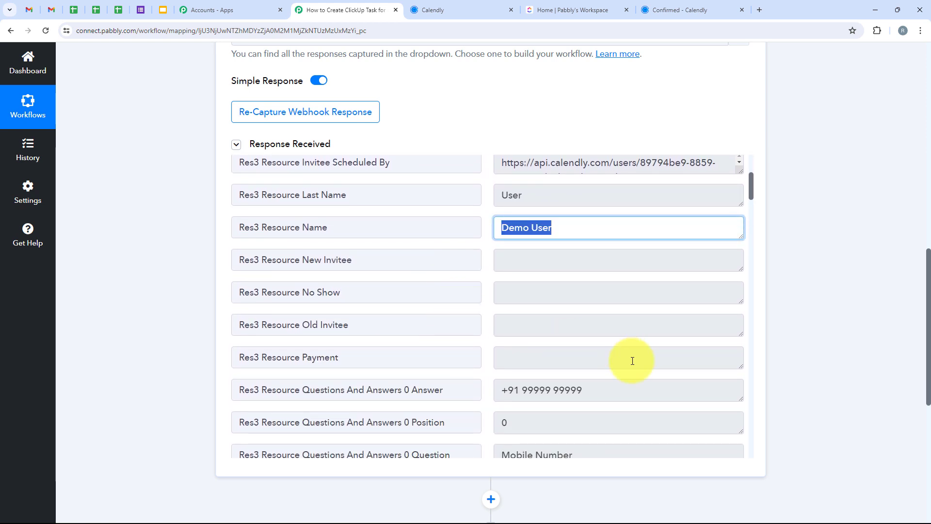
drag(615, 393, 528, 347)
scroll(527, 345, down, 4)
scroll(528, 344, down, 9)
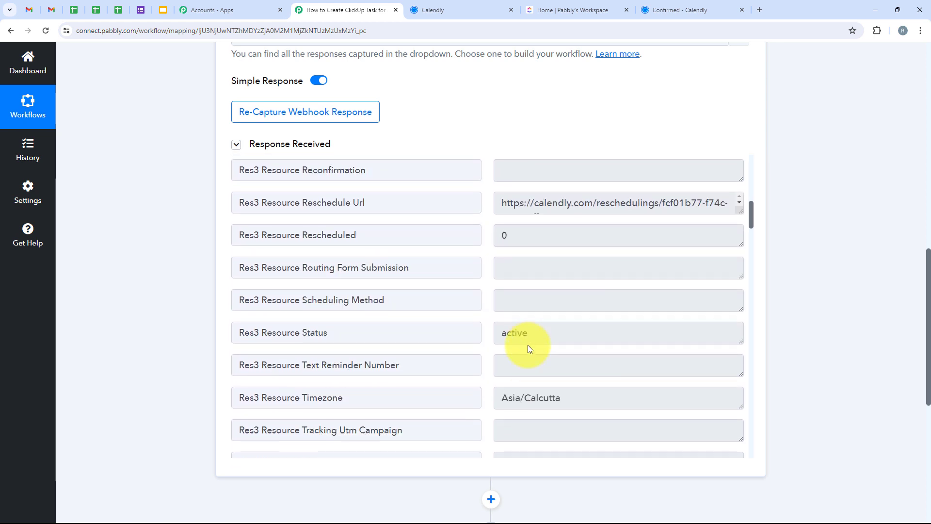
scroll(528, 345, down, 2)
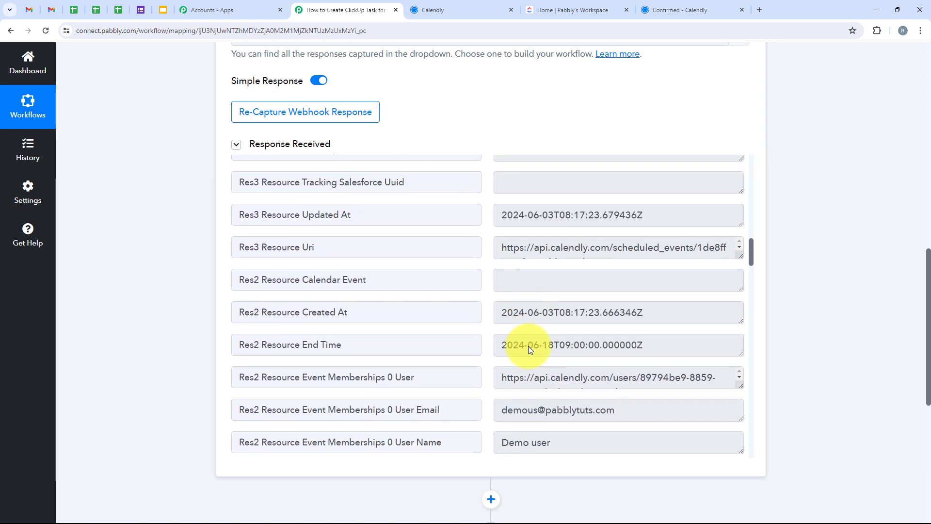
drag(660, 301, 496, 300)
scroll(496, 300, down, 8)
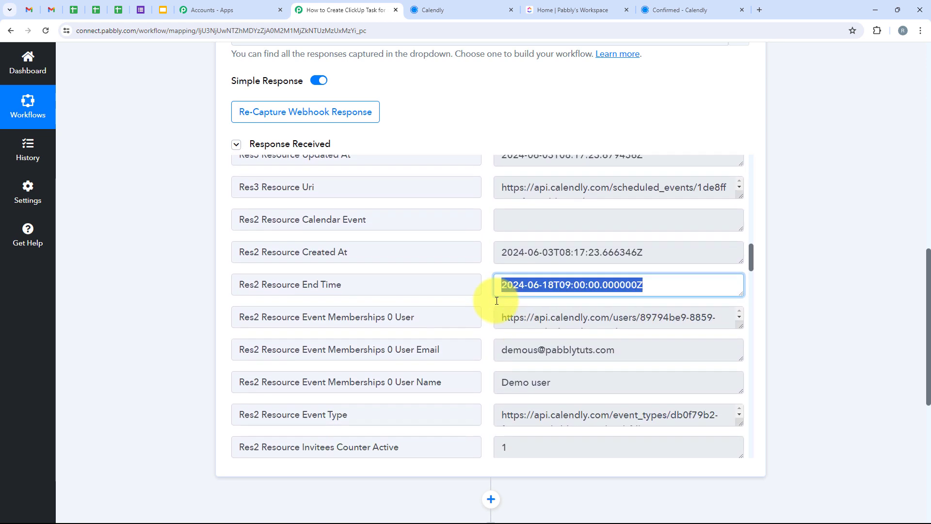
scroll(498, 302, down, 1)
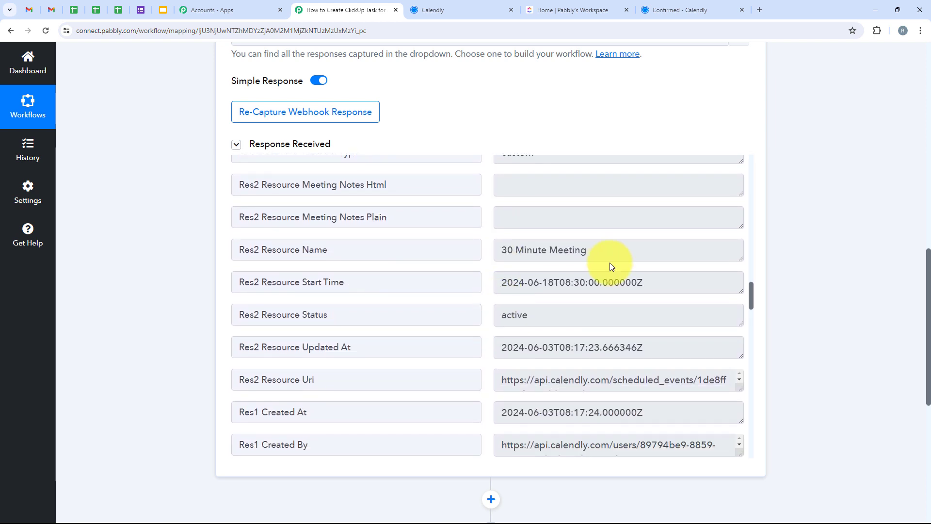
drag(615, 257, 497, 261)
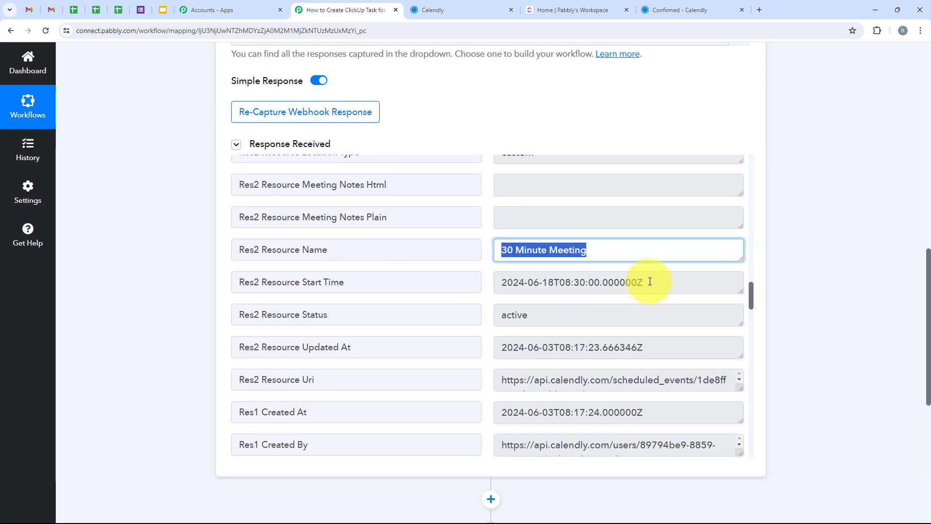
drag(650, 278, 448, 272)
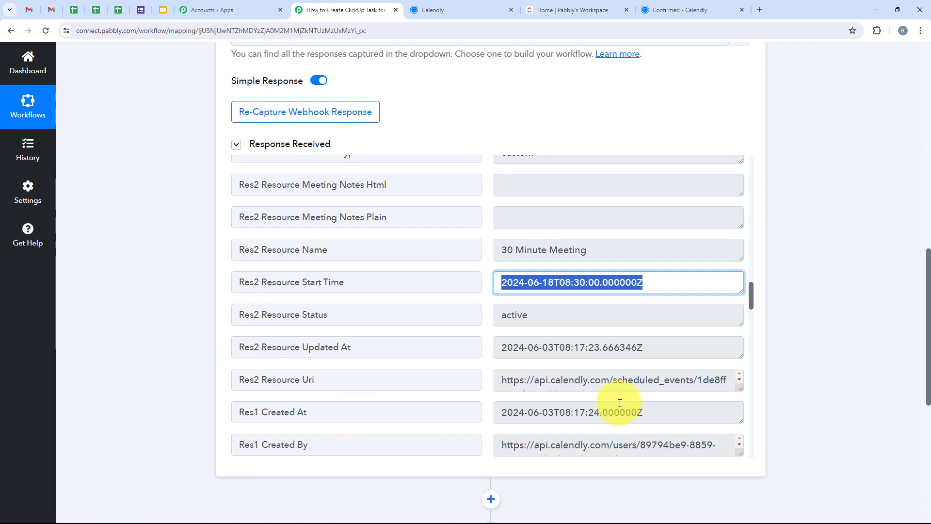
scroll(440, 191, up, 3)
scroll(440, 191, up, 2)
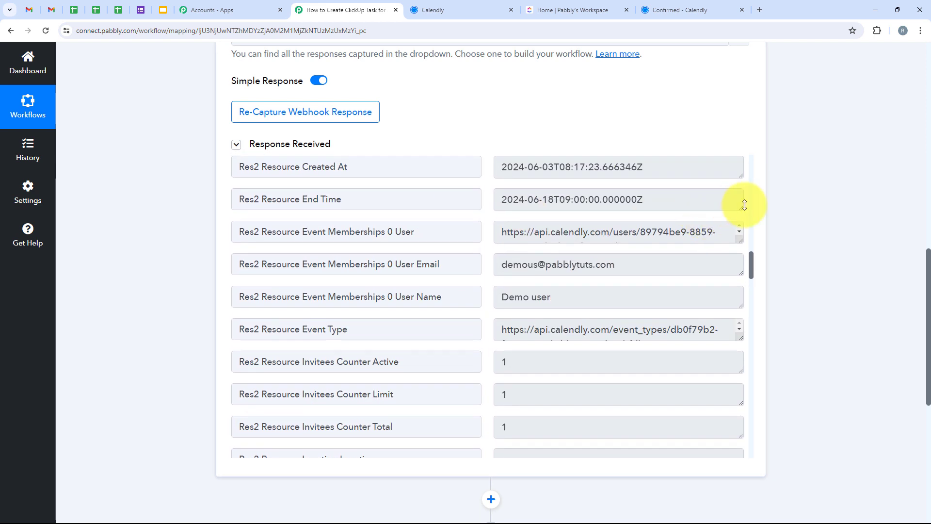
Set the workflow's second step to use ClickUp as the action application
scroll(829, 225, down, 7)
click(446, 213)
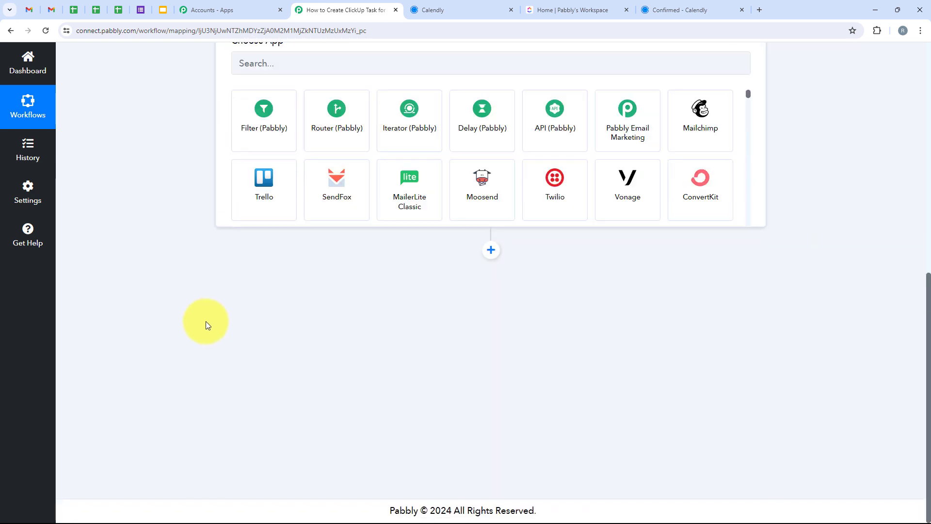
click(313, 249)
text(Clickup)
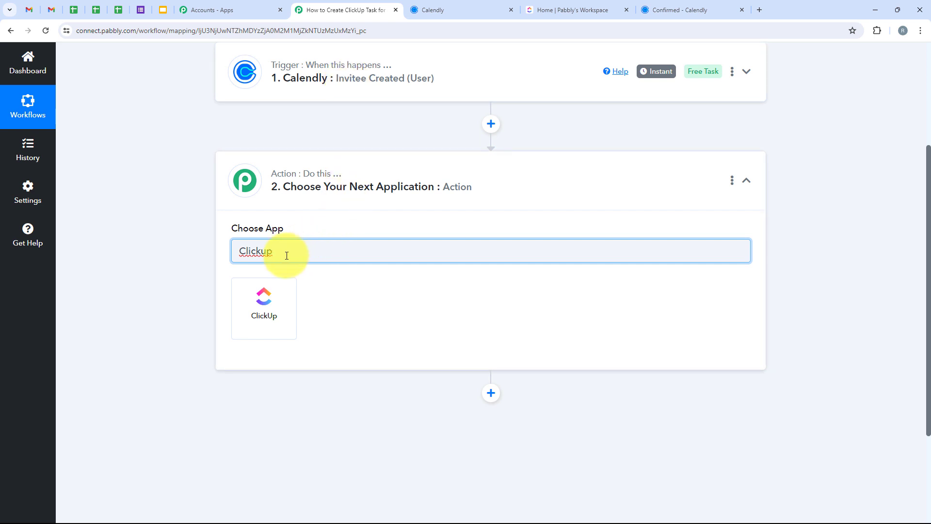
double_click(266, 251)
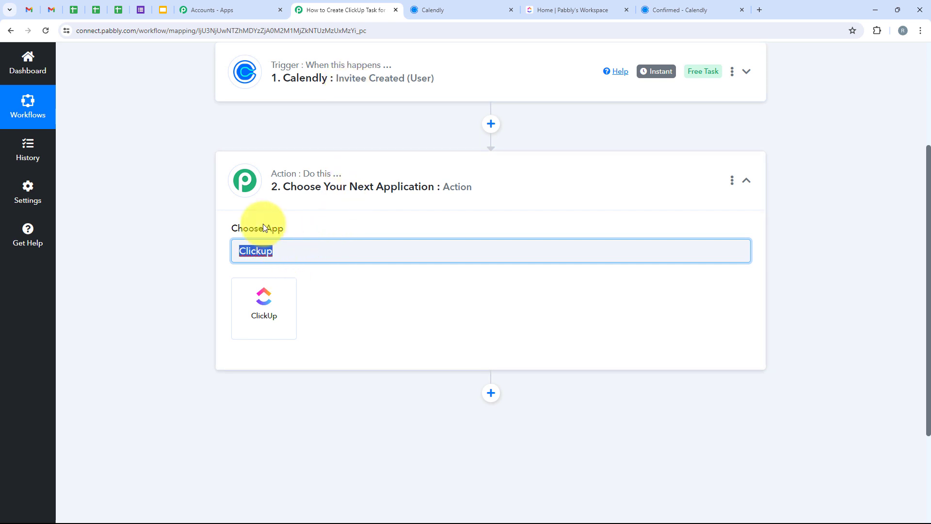
click(268, 305)
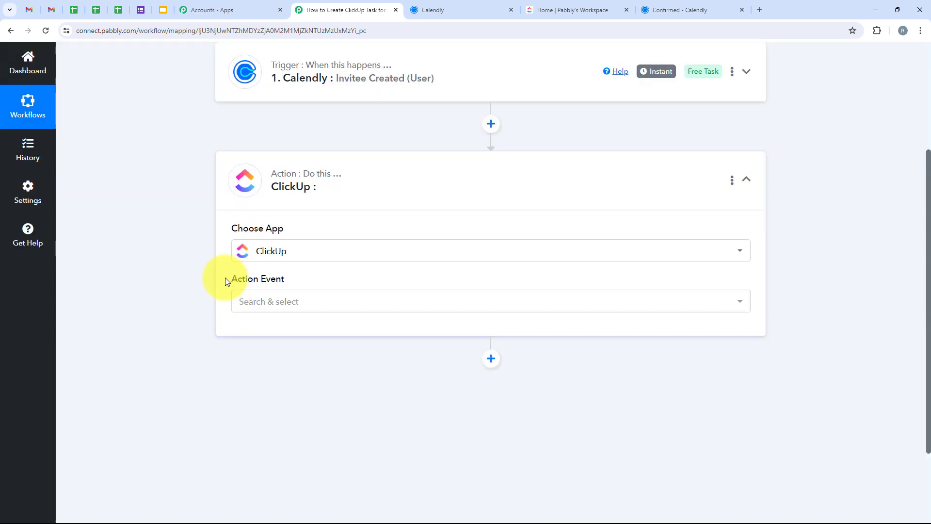
Set the ClickUp action event to Create Task
drag(225, 278, 334, 298)
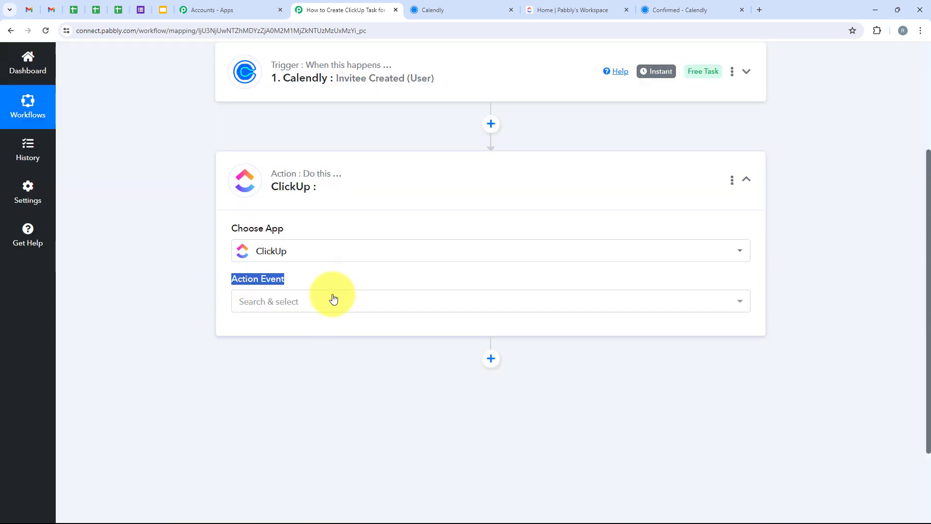
click(334, 301)
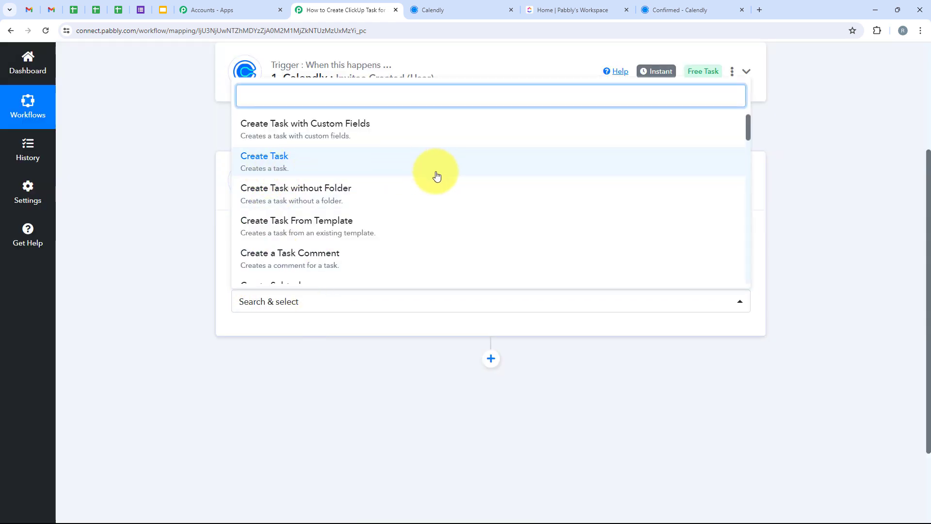
click(507, 174)
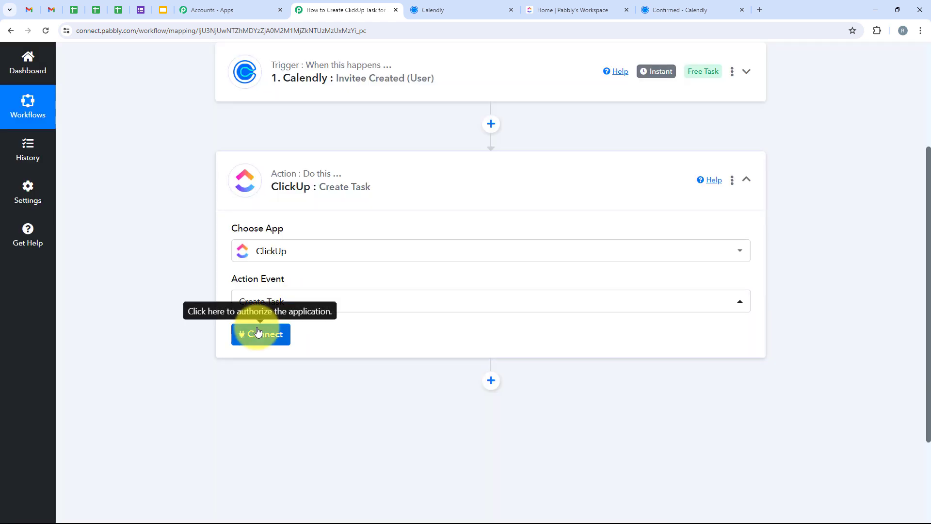
Open the ClickUp account connection settings and choose to add a new connection
click(257, 333)
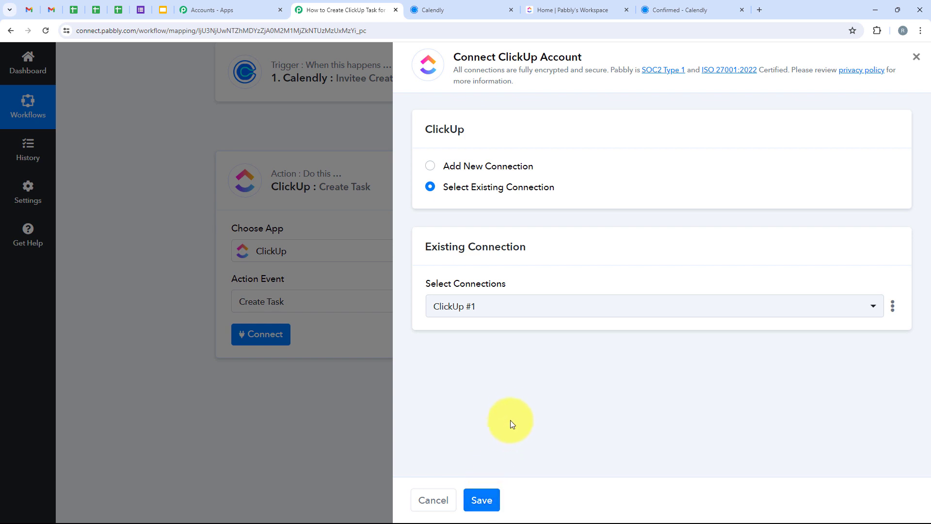
click(482, 164)
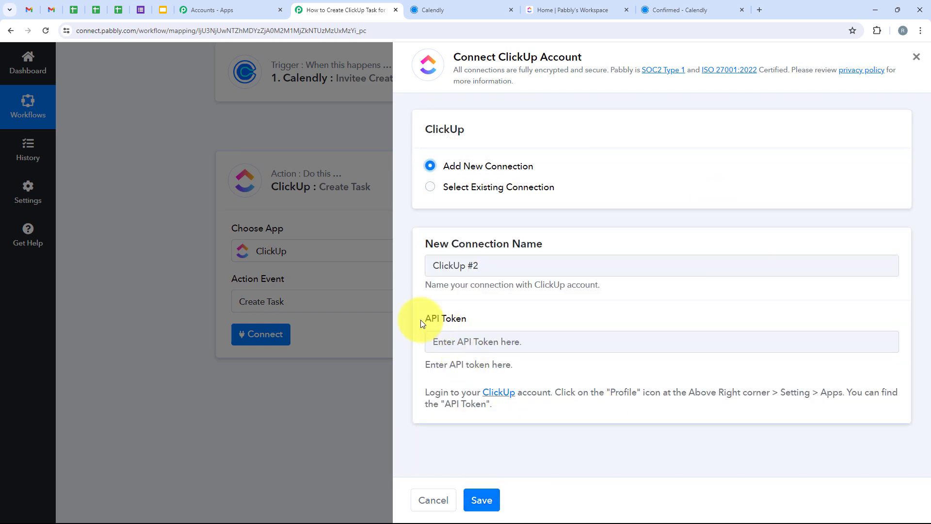
click(554, 383)
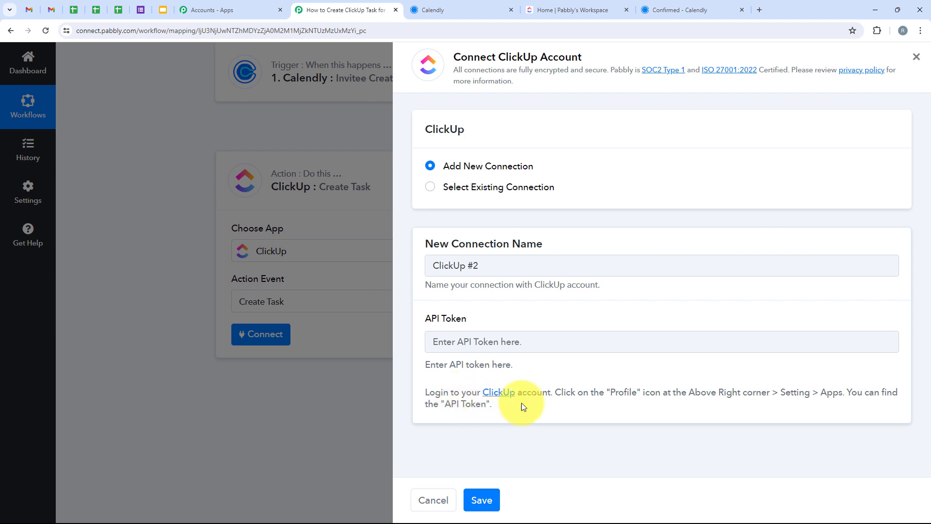
Switch to ClickUp and copy the API token from the account's Apps settings
click(587, 9)
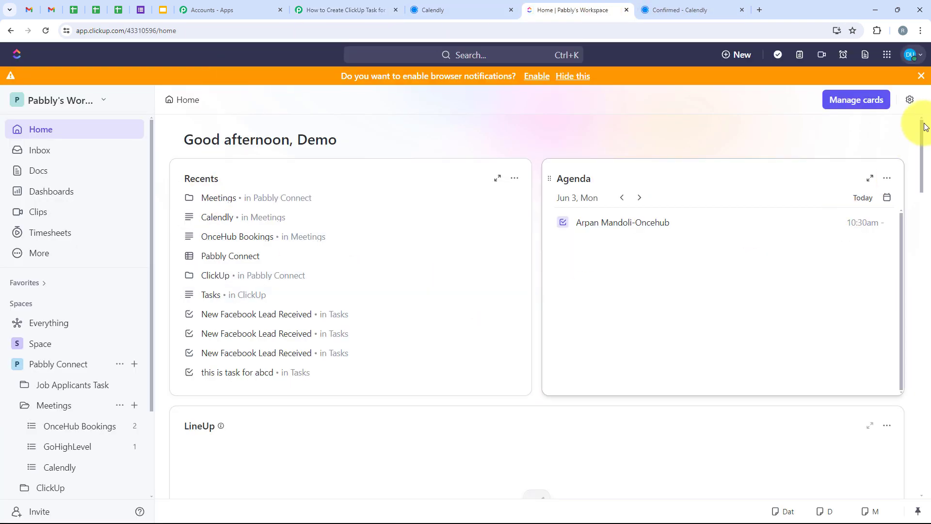
click(908, 55)
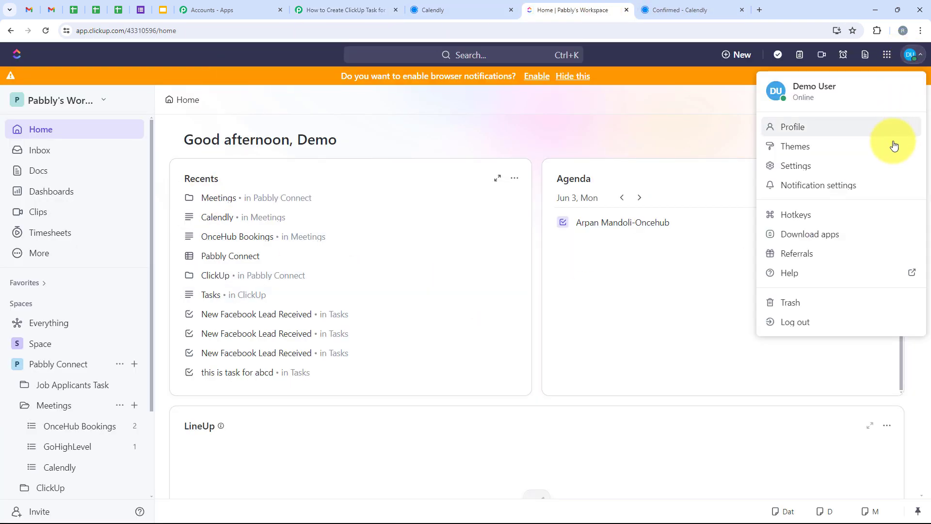
click(892, 162)
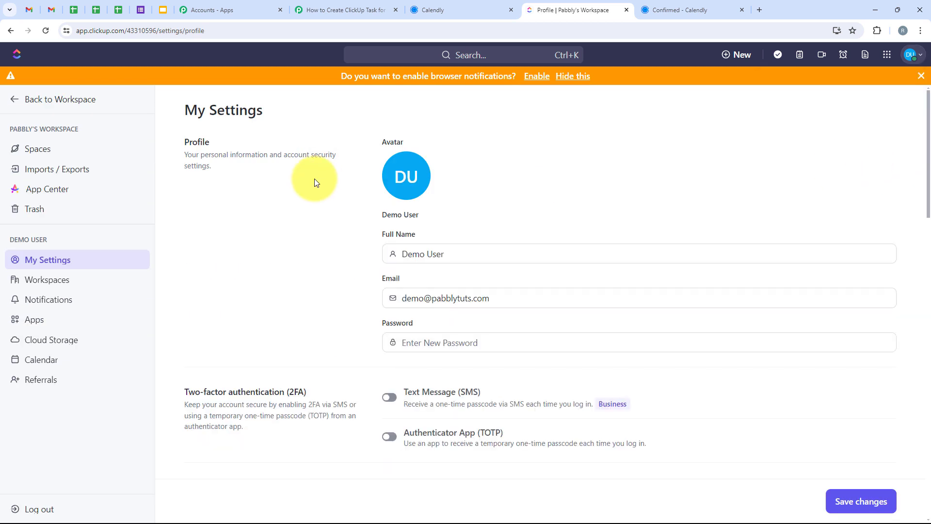
click(40, 321)
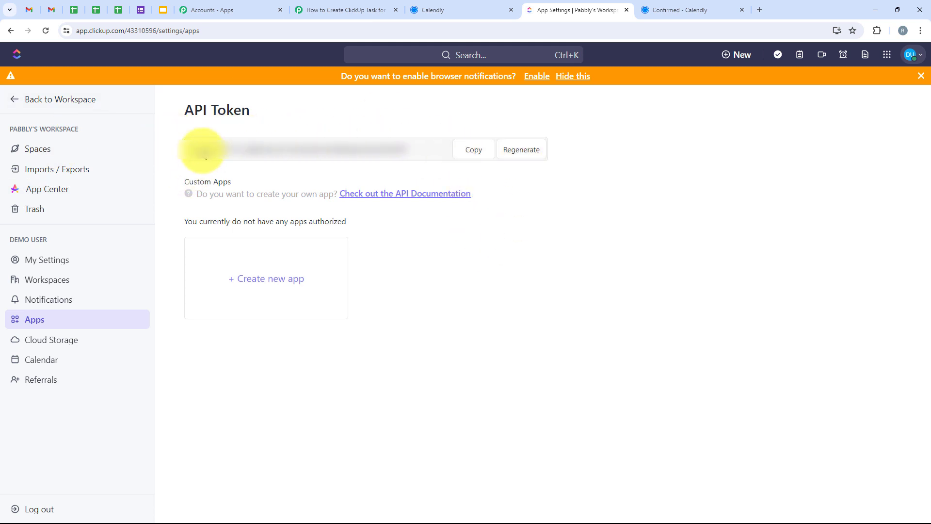
click(473, 151)
Return to Pabbly Connect, paste the ClickUp API token into the new connection and save it
click(346, 10)
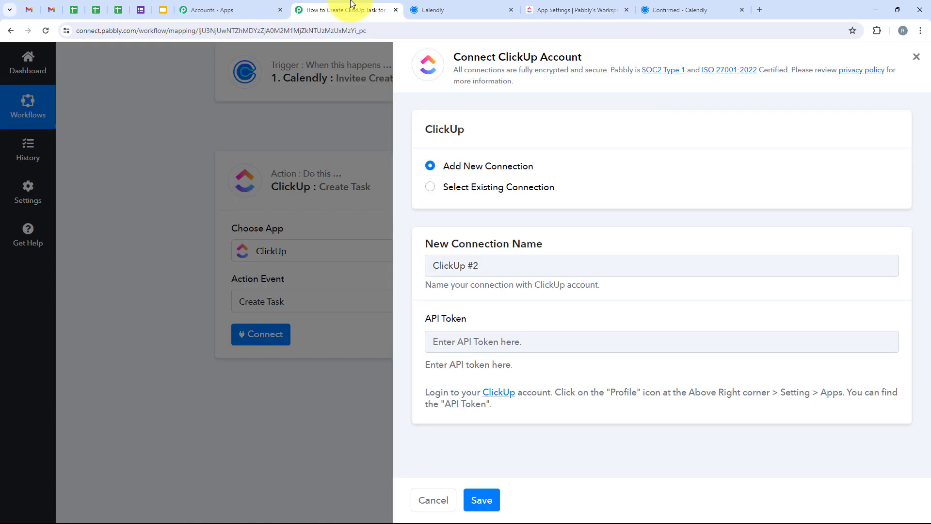
right_click(467, 339)
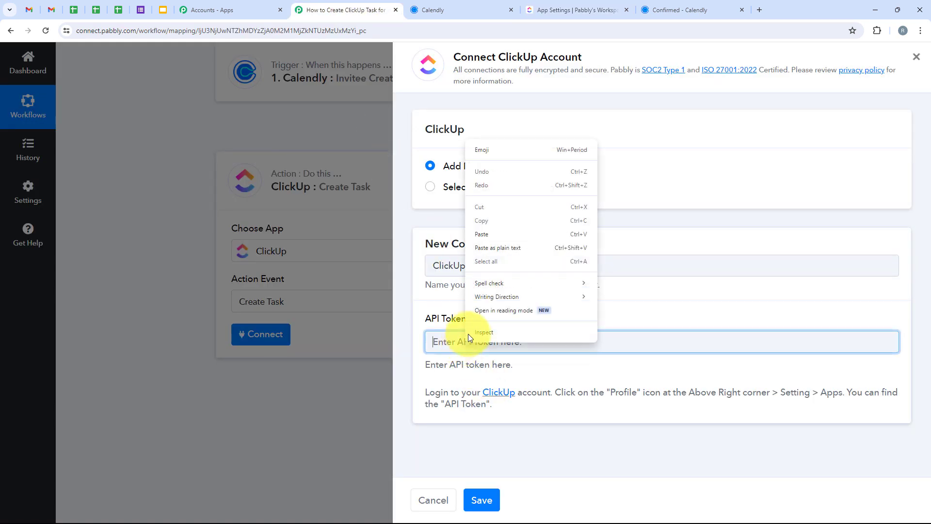
click(504, 229)
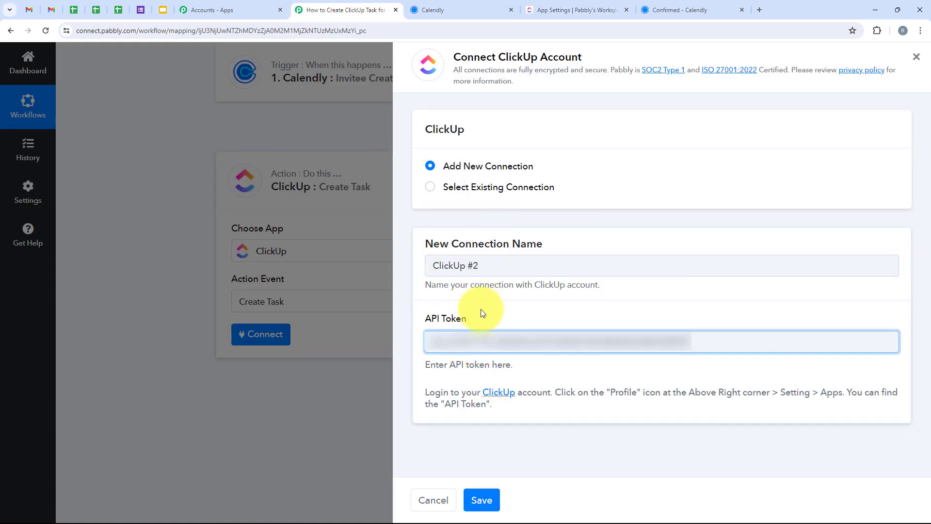
click(489, 499)
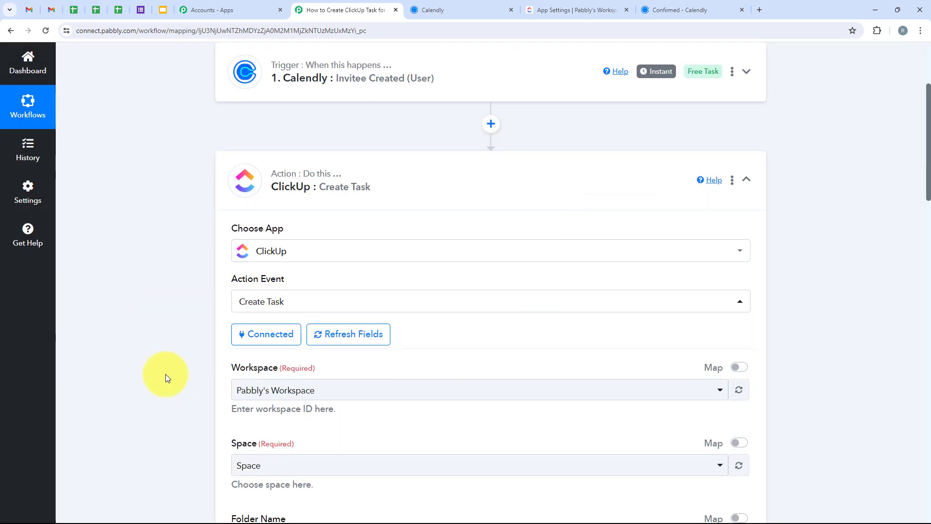
Check the workspace name in ClickUp, then select Pabbly's Workspace as the task's workspace in Pabbly Connect
scroll(165, 374, down, 5)
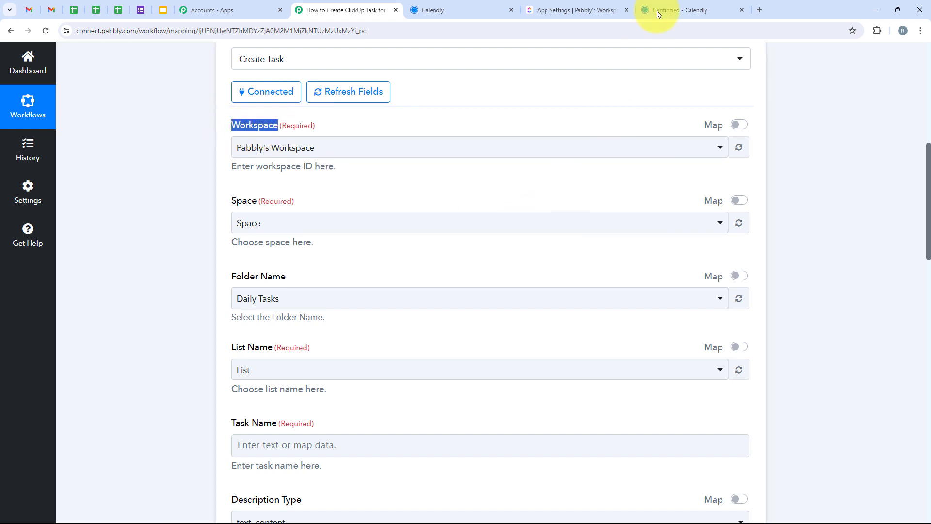
click(528, 14)
click(80, 100)
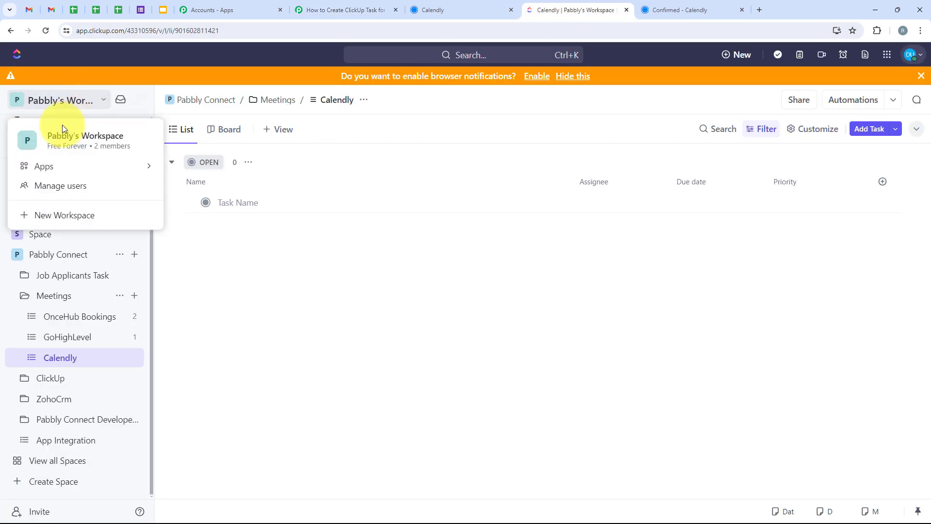
click(327, 9)
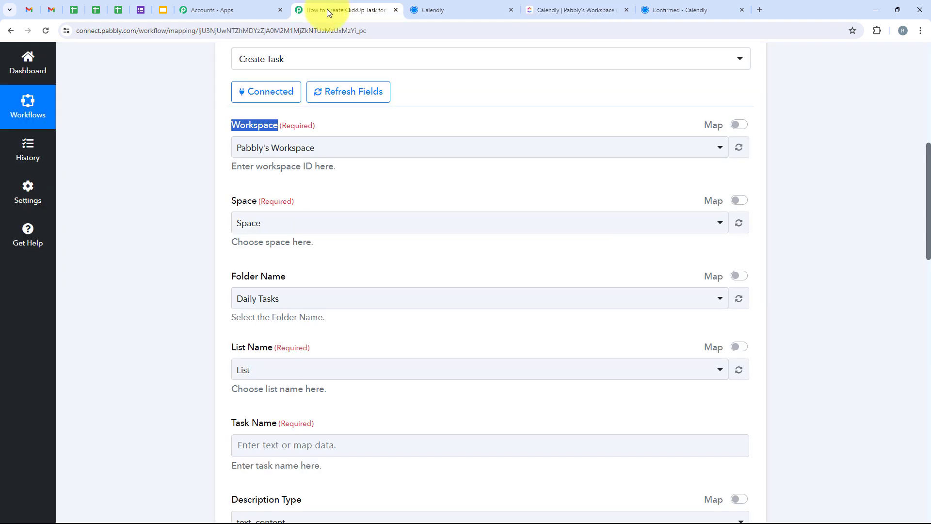
click(305, 150)
click(295, 214)
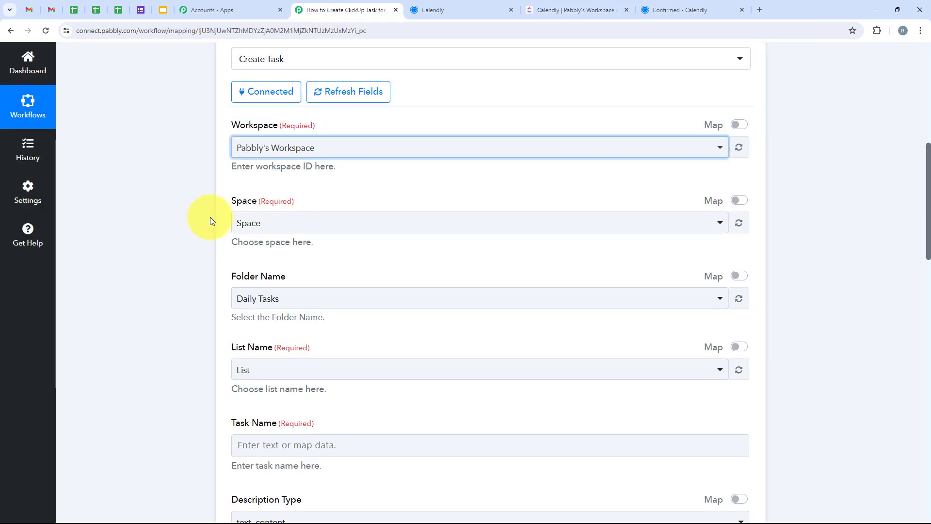
Look up the target space in ClickUp and set the action's space to Pabbly Connect
scroll(226, 209, down, 1)
drag(225, 150, 254, 154)
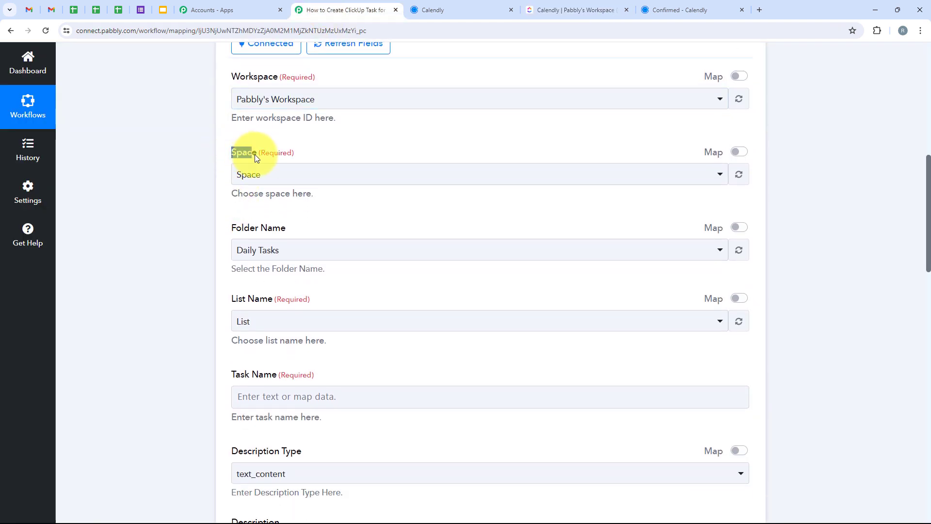
click(558, 9)
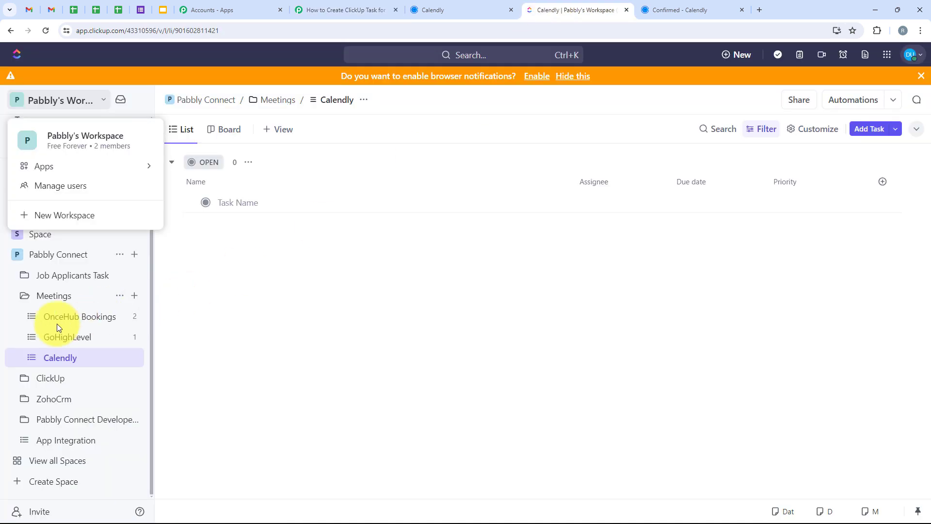
click(227, 356)
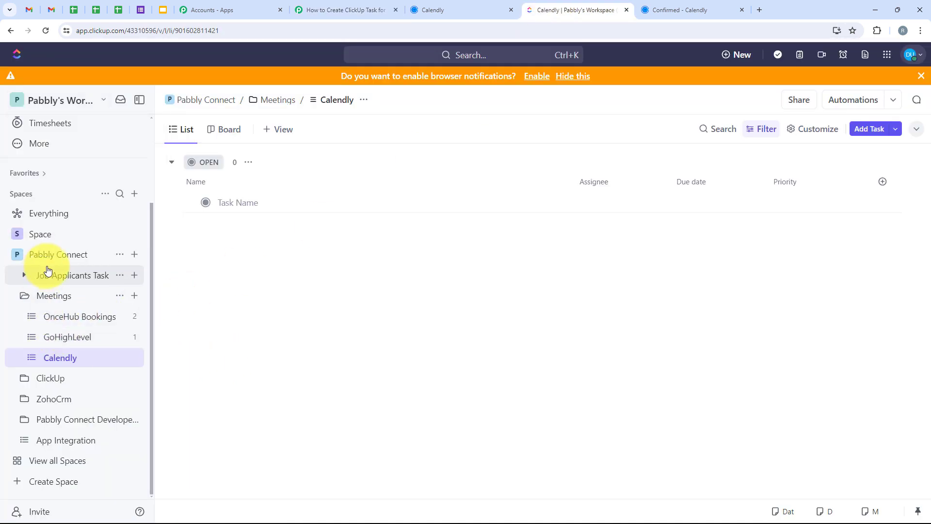
click(73, 257)
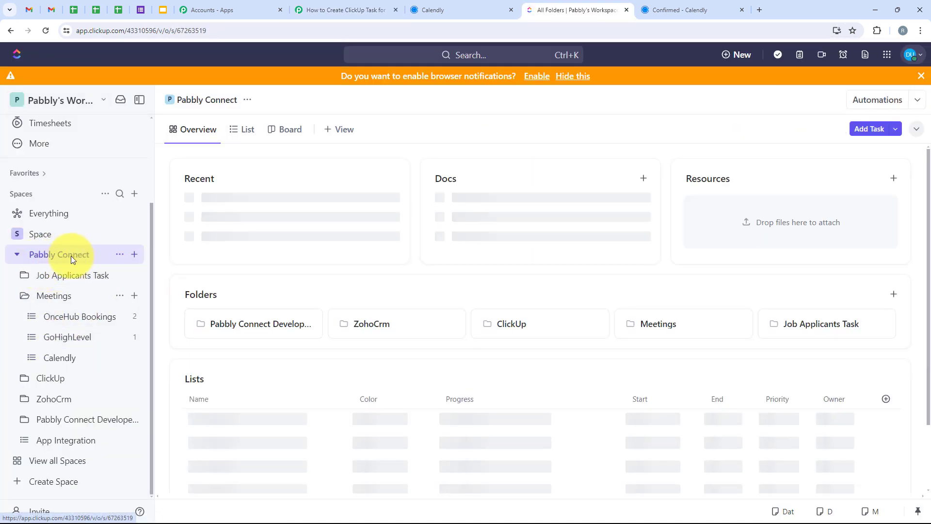
click(357, 7)
click(298, 172)
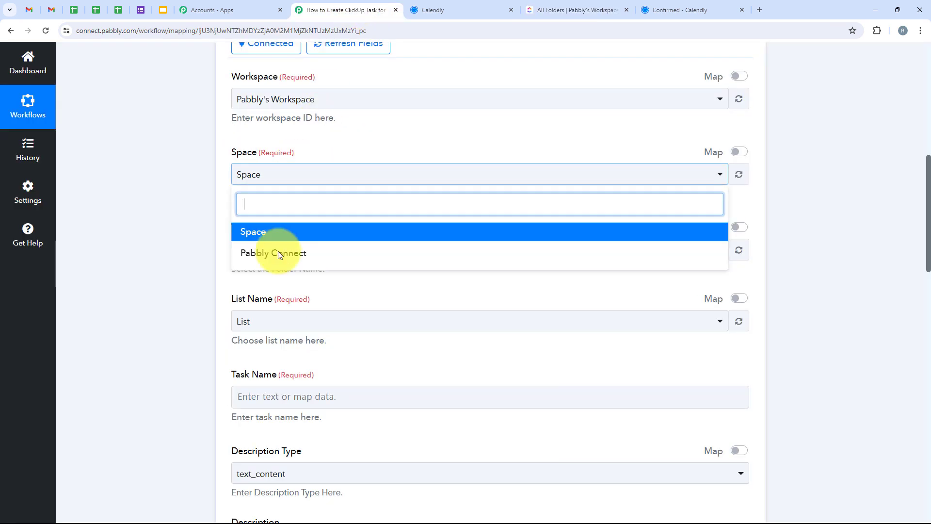
click(276, 261)
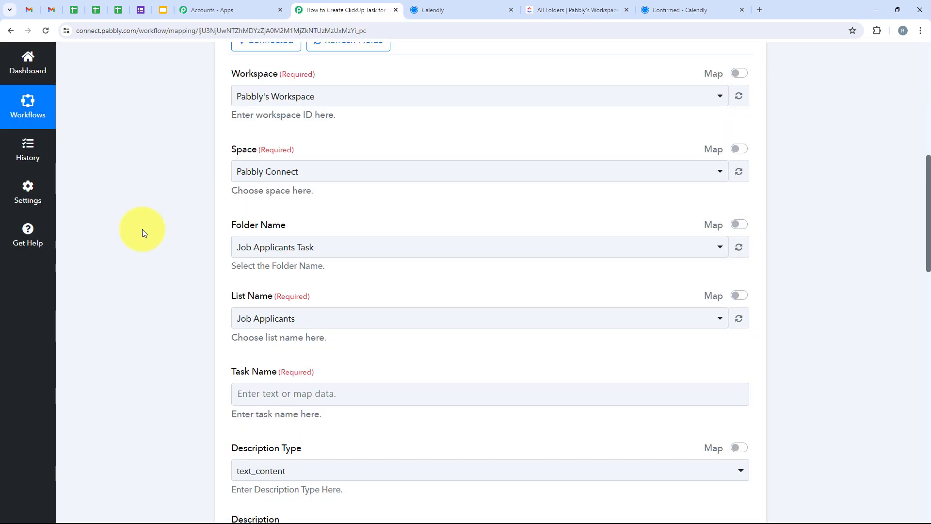
Set the task's folder to Meetings, checking it against the folders of the Pabbly Connect space in ClickUp
scroll(142, 232, down, 1)
scroll(142, 229, down, 1)
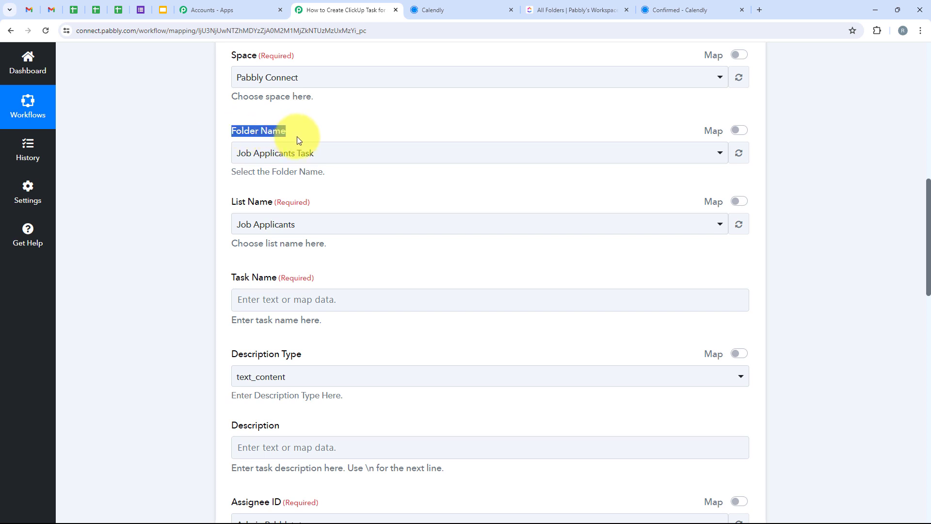
click(297, 153)
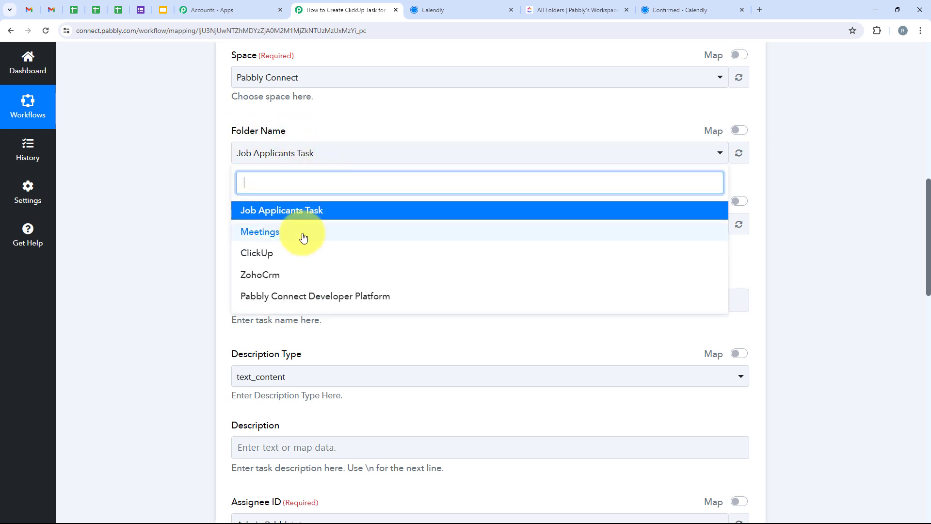
click(574, 10)
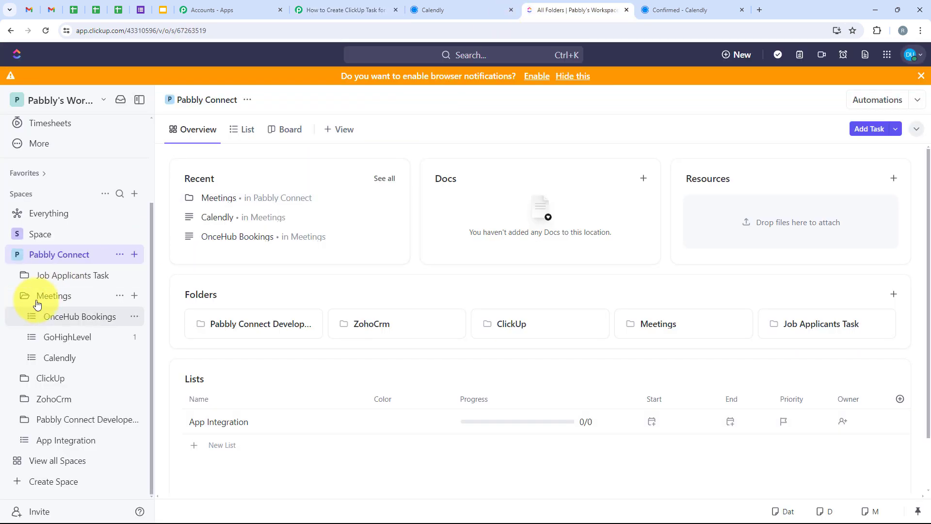
click(359, 10)
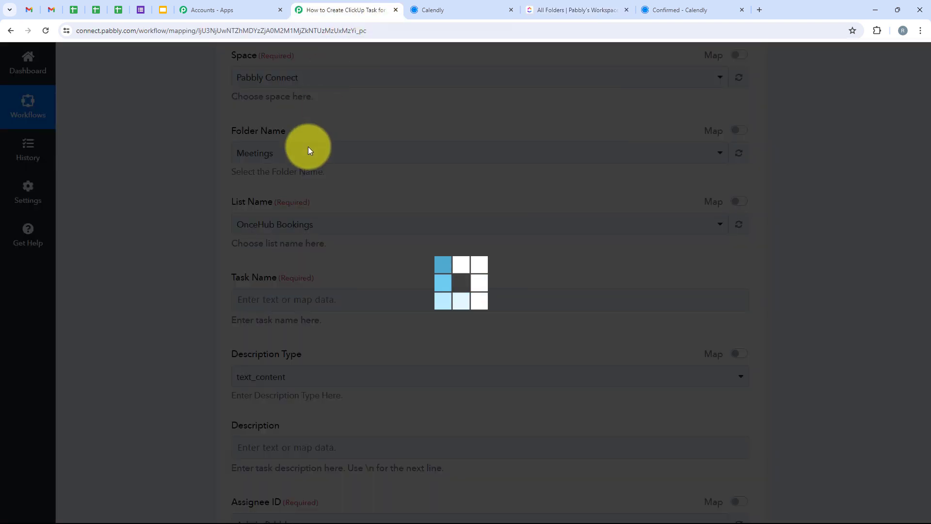
Set the task's list name to Calendly
scroll(309, 187, down, 1)
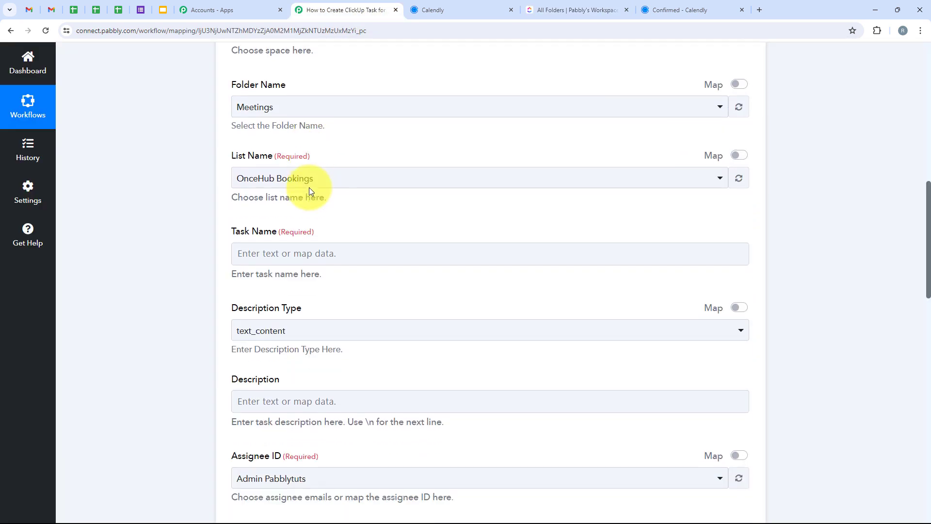
drag(234, 161, 312, 156)
click(265, 177)
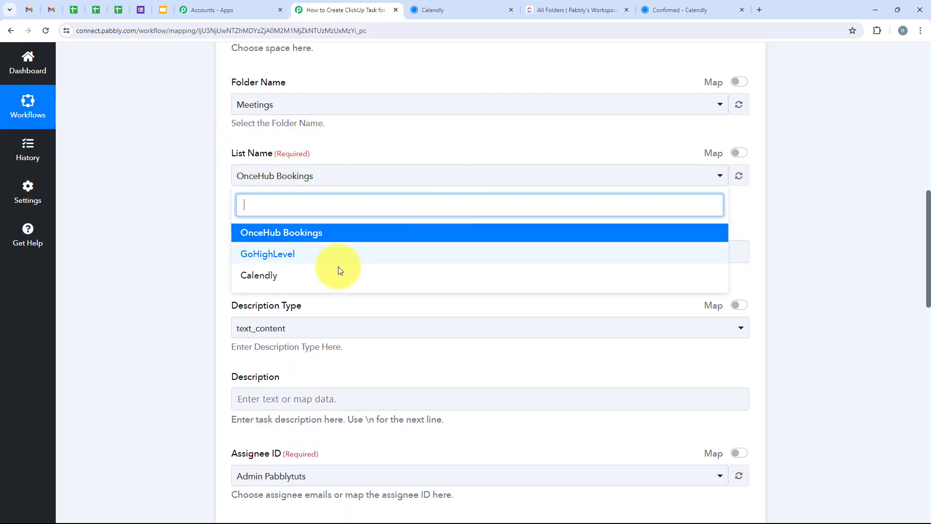
click(306, 275)
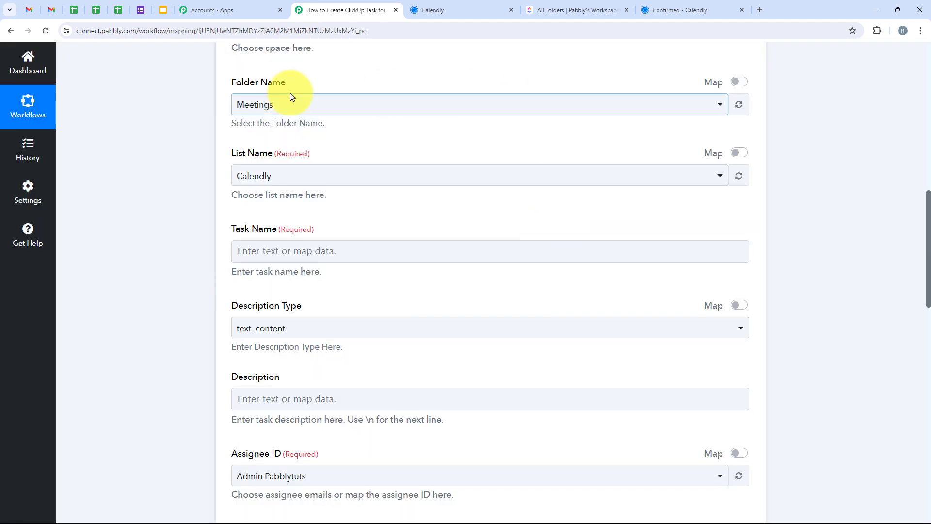
Look over the workspace, space, folder and list settings, and enter "demo task" as the task name
scroll(182, 162, up, 2)
scroll(182, 162, up, 2)
scroll(144, 347, down, 3)
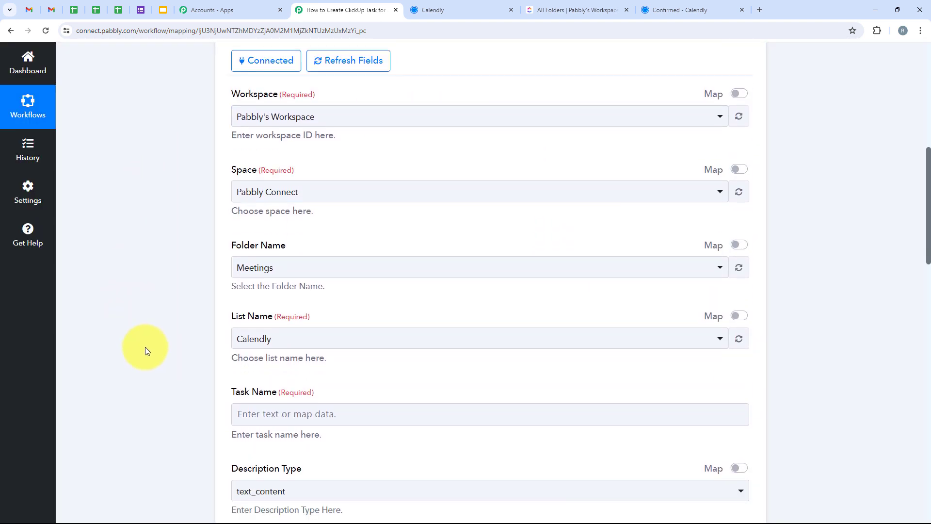
scroll(147, 348, down, 3)
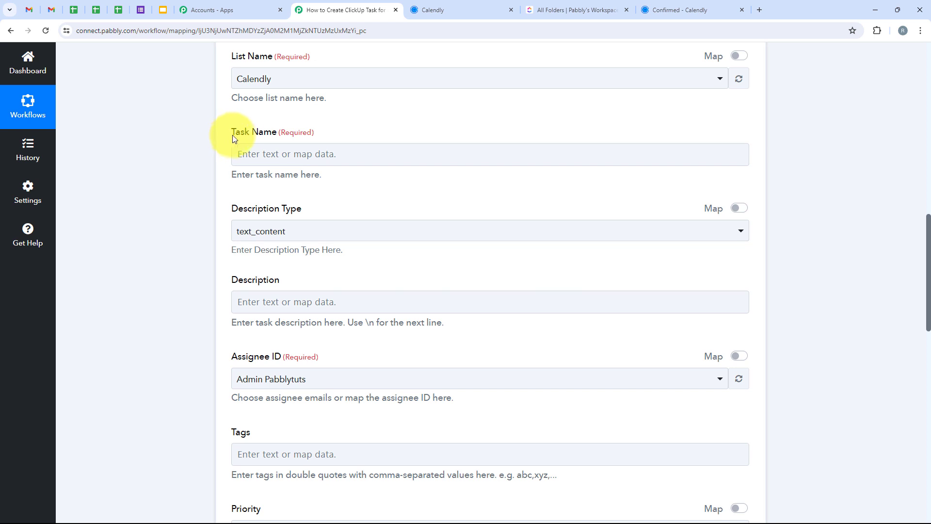
drag(234, 138, 276, 134)
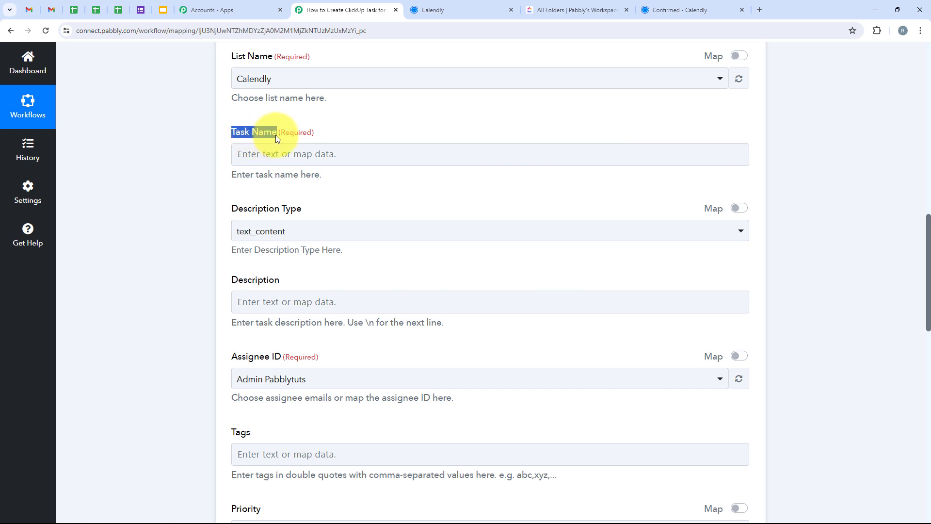
click(318, 154)
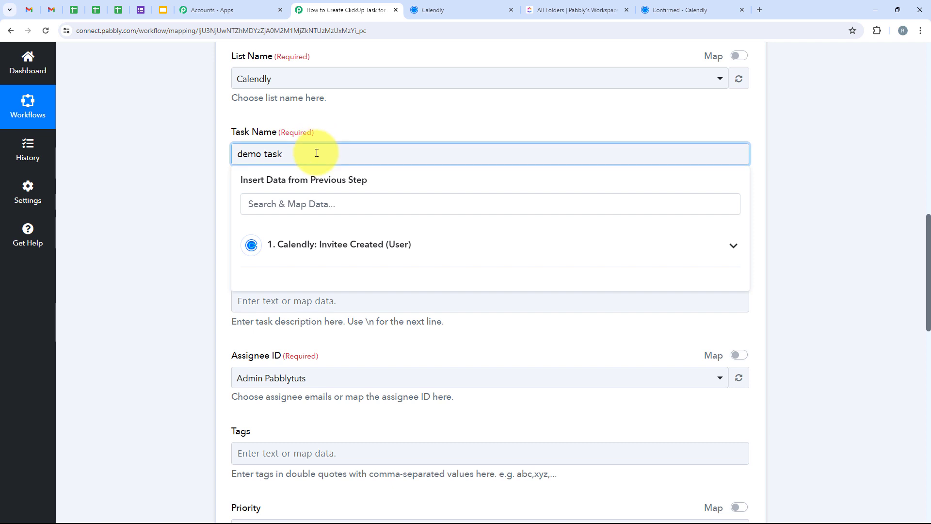
Replace the task name with the Calendly trigger's Res2 Resource Name value, the event name "30 Minute Meeting"
drag(317, 153, 218, 160)
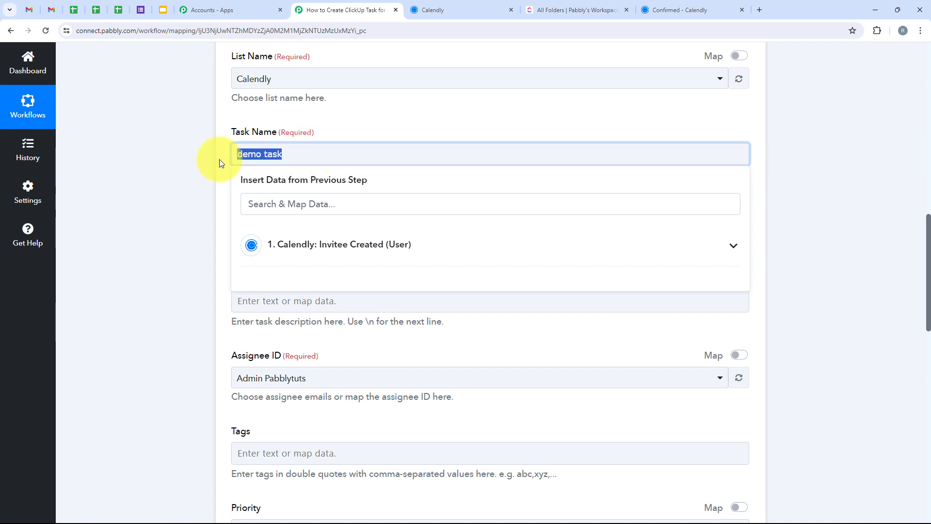
click(346, 252)
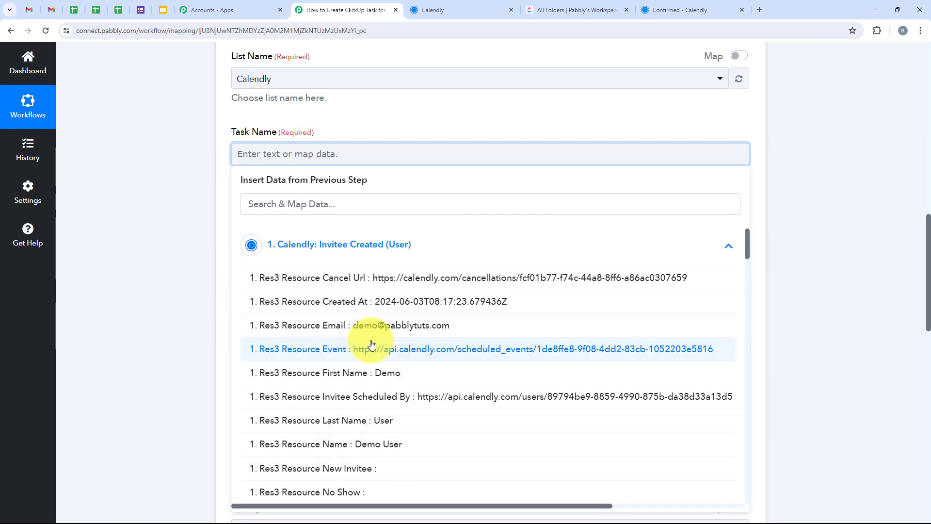
scroll(308, 353, down, 3)
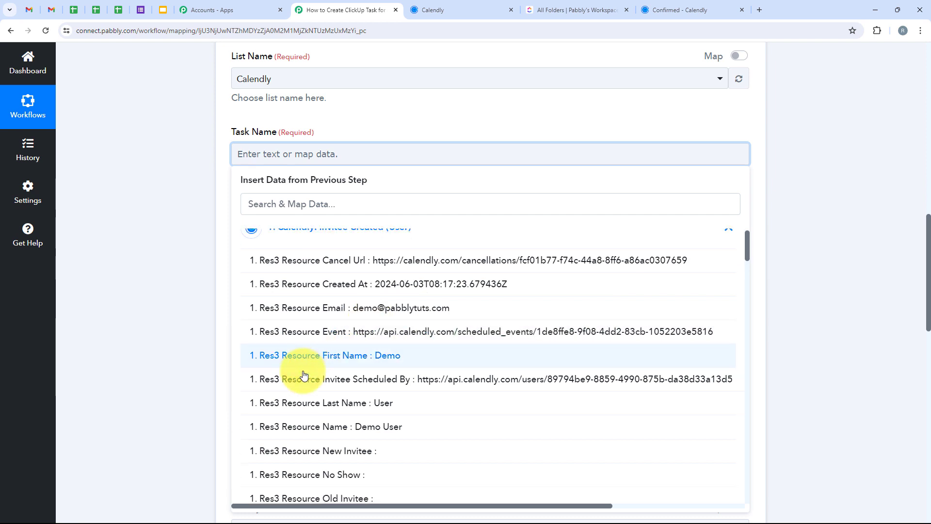
scroll(312, 376, up, 3)
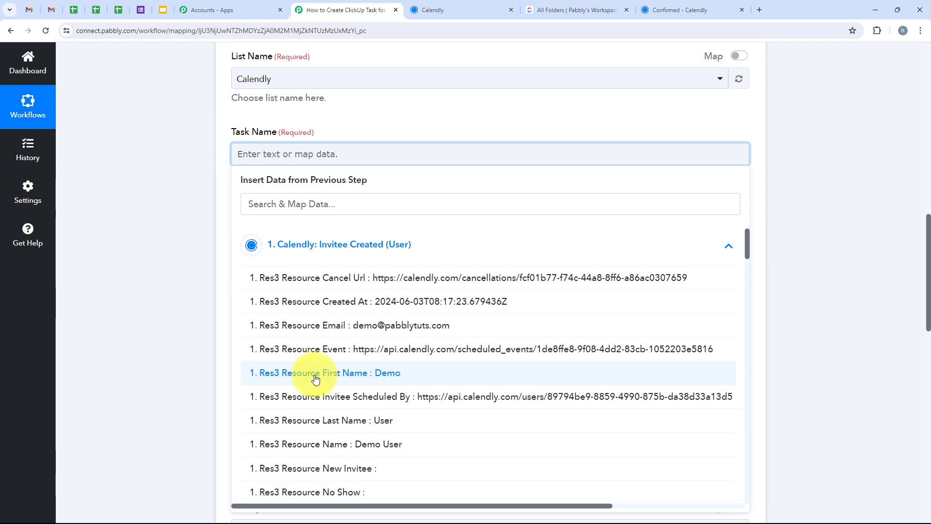
click(298, 210)
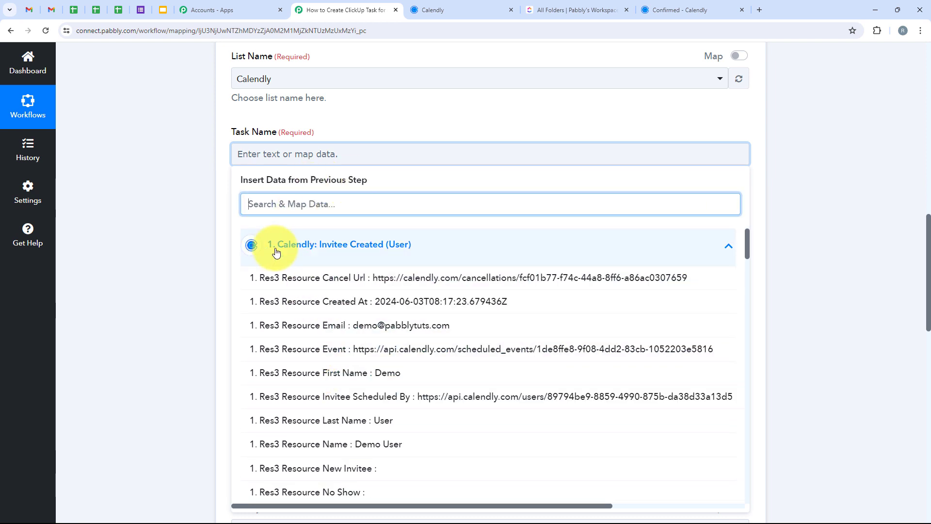
scroll(264, 311, down, 9)
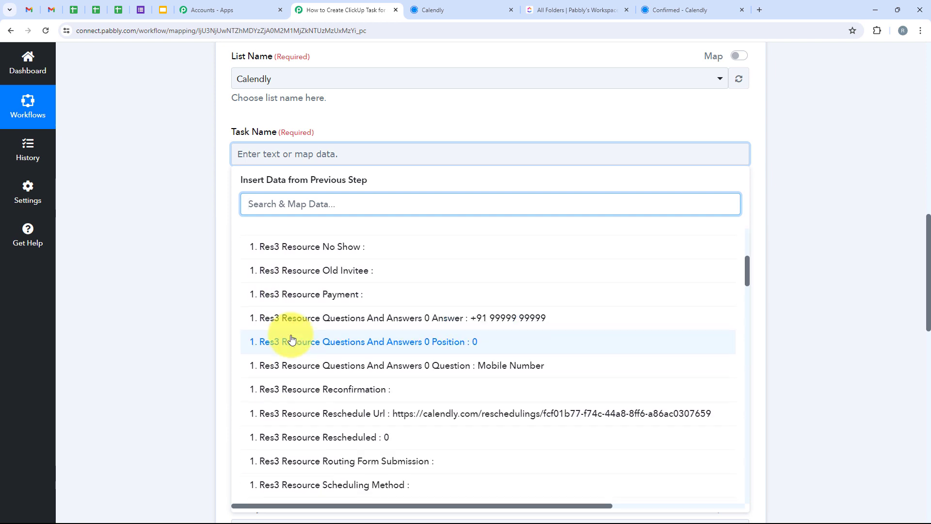
scroll(291, 338, down, 5)
text(30)
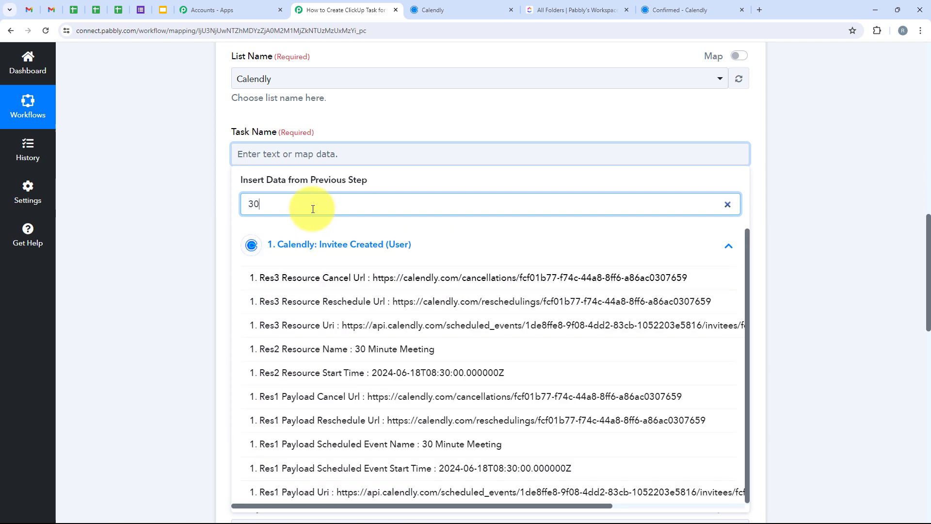
click(443, 352)
click(186, 180)
Set the task's description type to text_content
scroll(230, 164, down, 1)
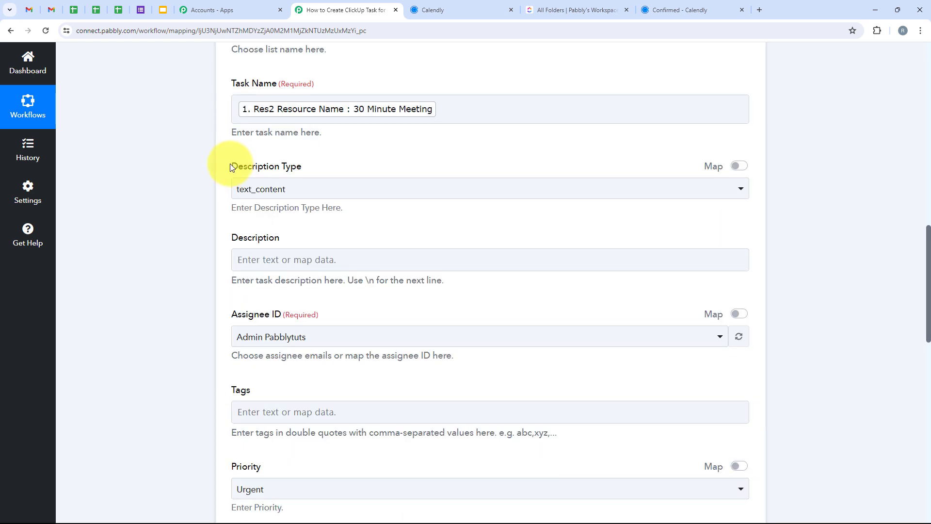
click(279, 193)
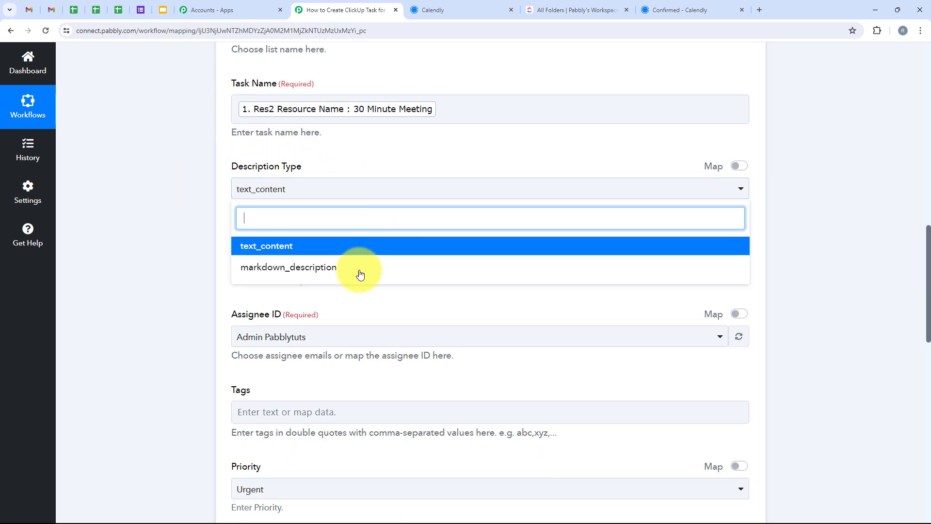
click(305, 248)
Start the task description with "You have a" followed by the mapped Res2 Resource Name value from the Calendly trigger
scroll(242, 291, down, 1)
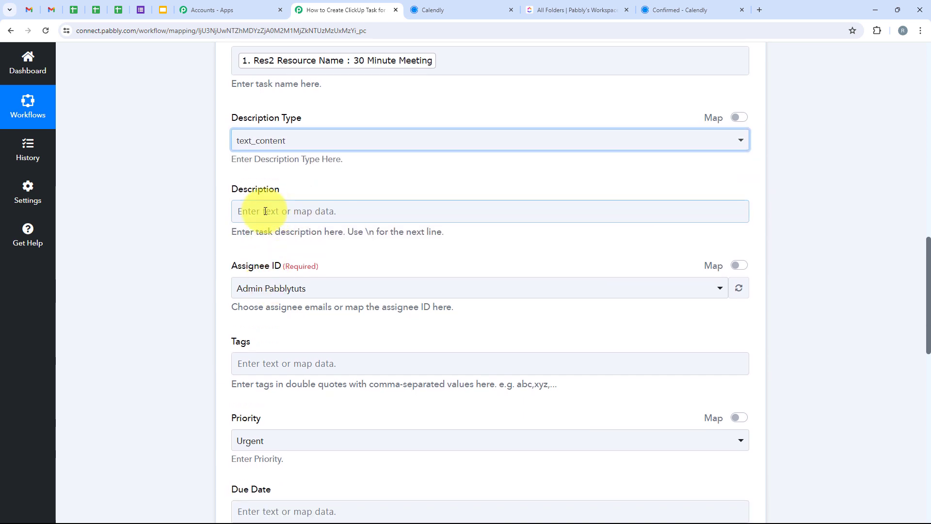
click(264, 210)
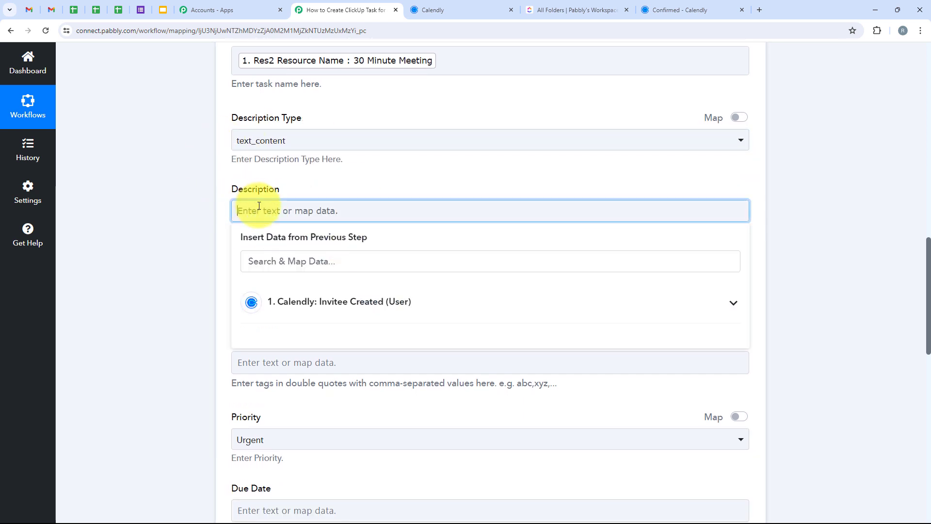
text(You have a)
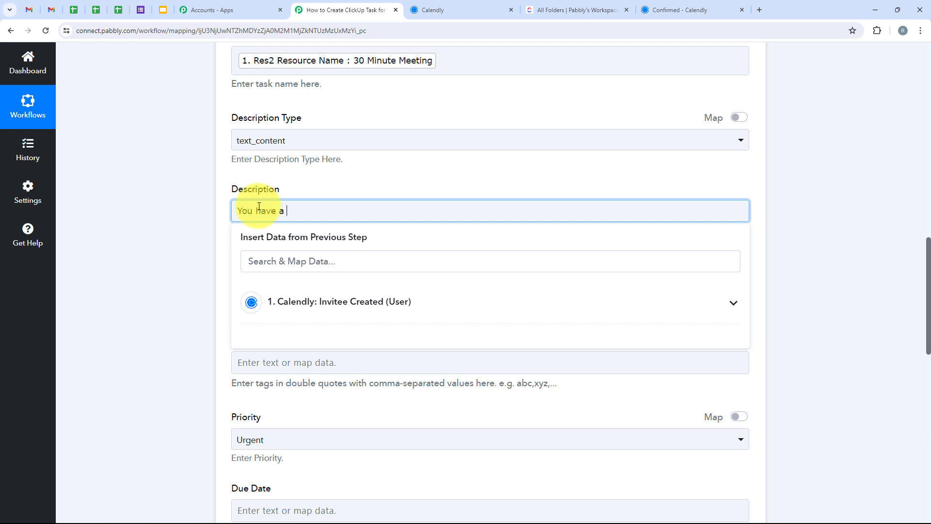
click(312, 300)
click(313, 270)
text(30)
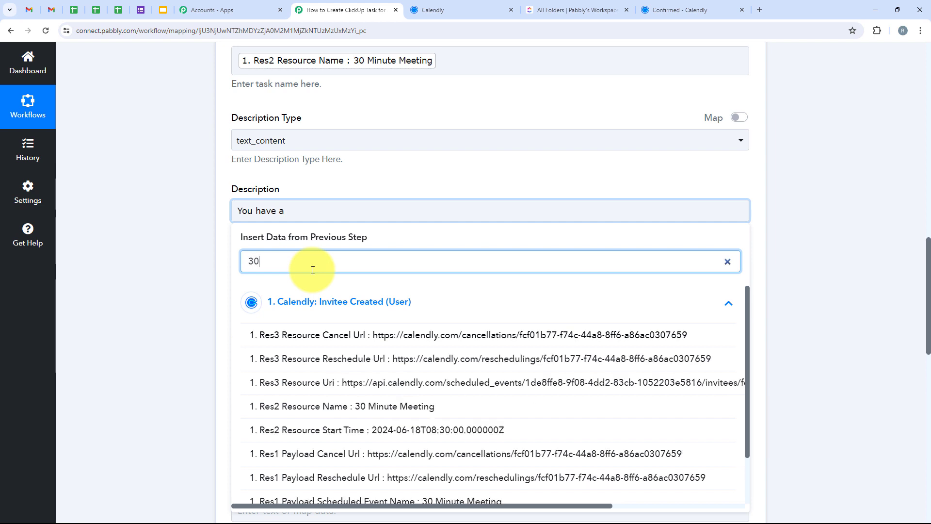
click(312, 406)
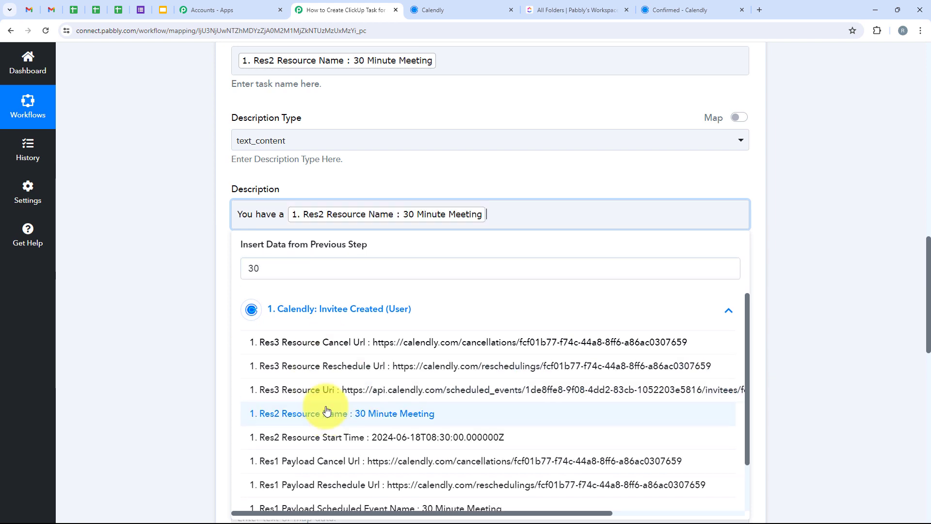
Extend the description with the word "with" and the invitee's full name mapped from Res3 Resource Name
click(511, 222)
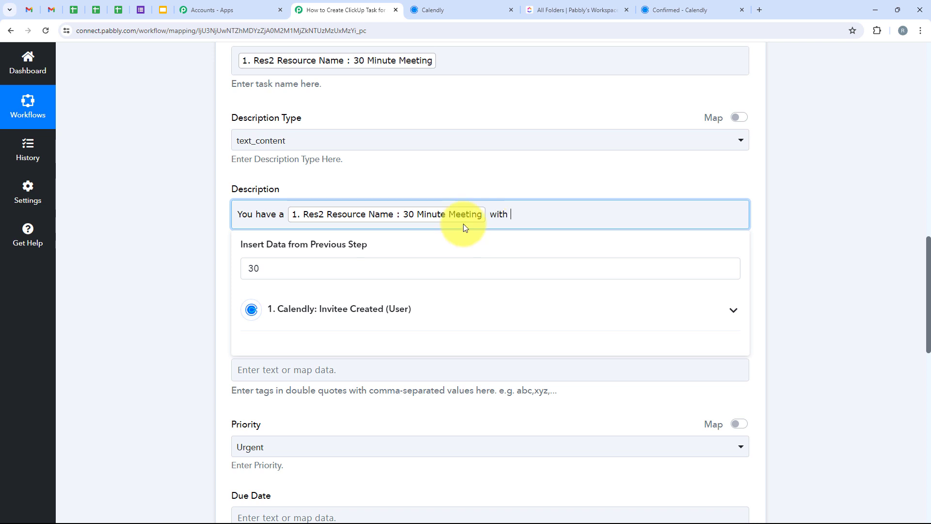
double_click(328, 266)
key(BackSpace)
text(name)
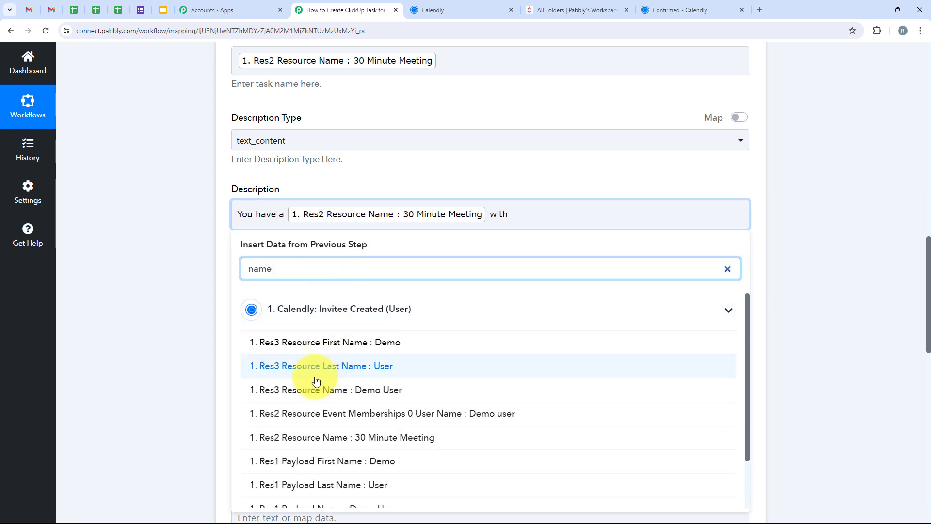
click(383, 389)
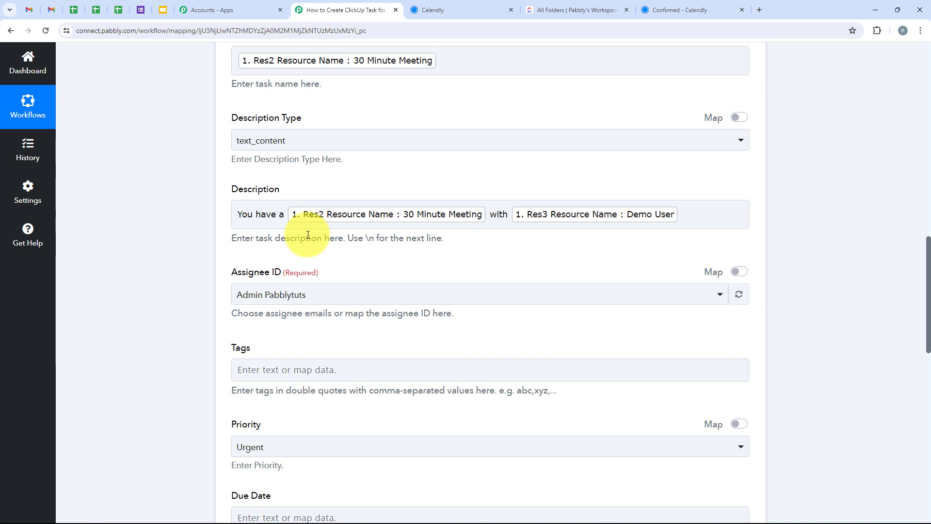
scroll(692, 167, up, 1)
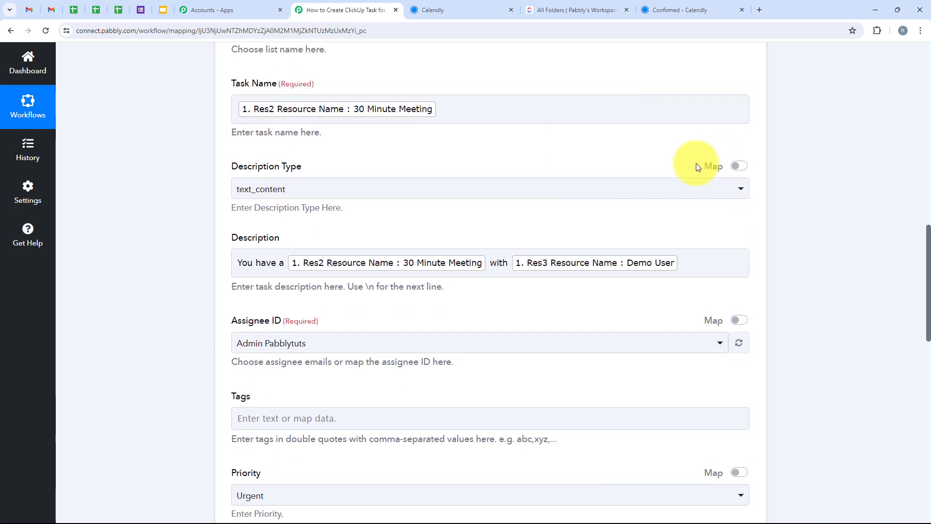
Set the task's assignee to the demo user account
scroll(601, 164, down, 2)
scroll(448, 221, down, 1)
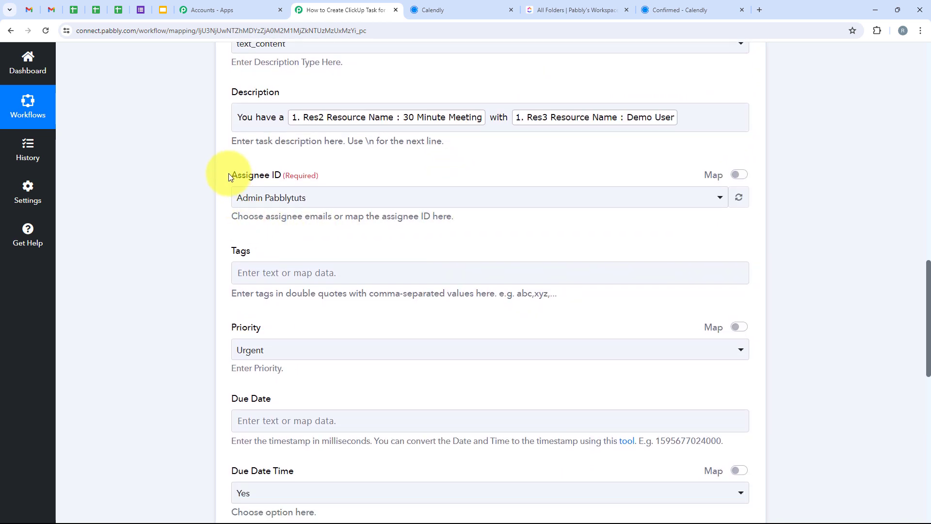
click(271, 198)
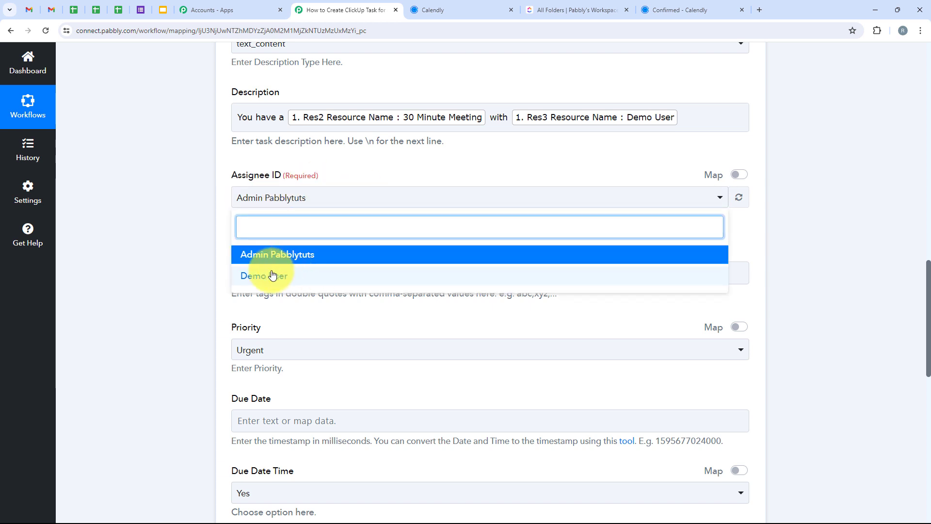
click(311, 275)
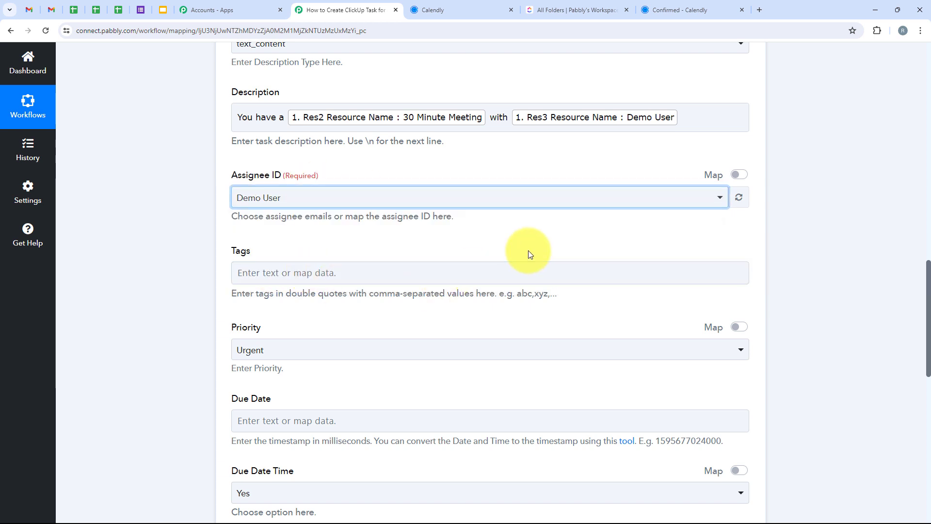
click(278, 200)
click(161, 200)
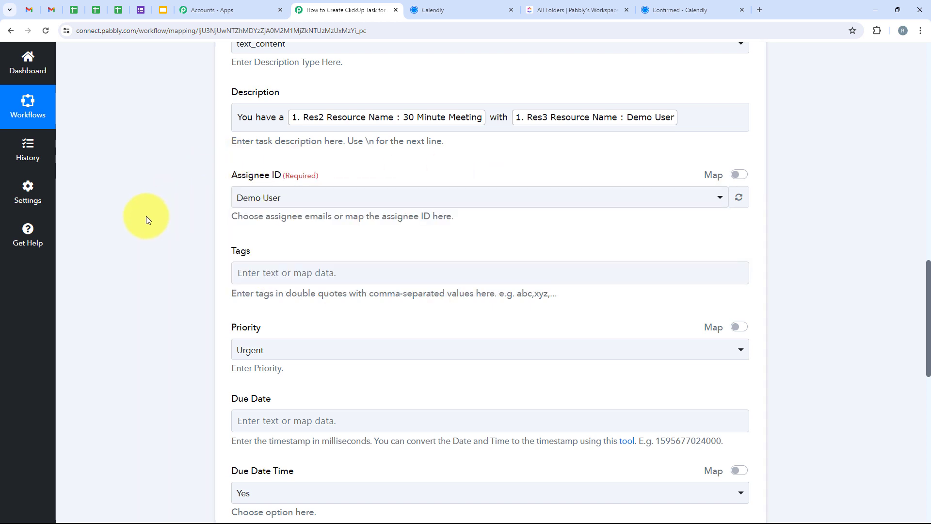
Leave the tags empty and set the task's priority to High
scroll(146, 216, down, 3)
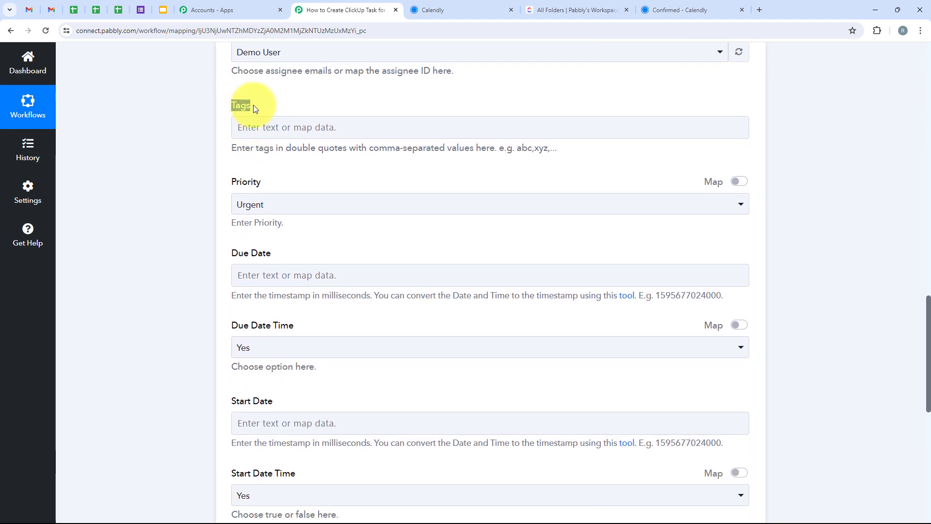
scroll(254, 105, down, 2)
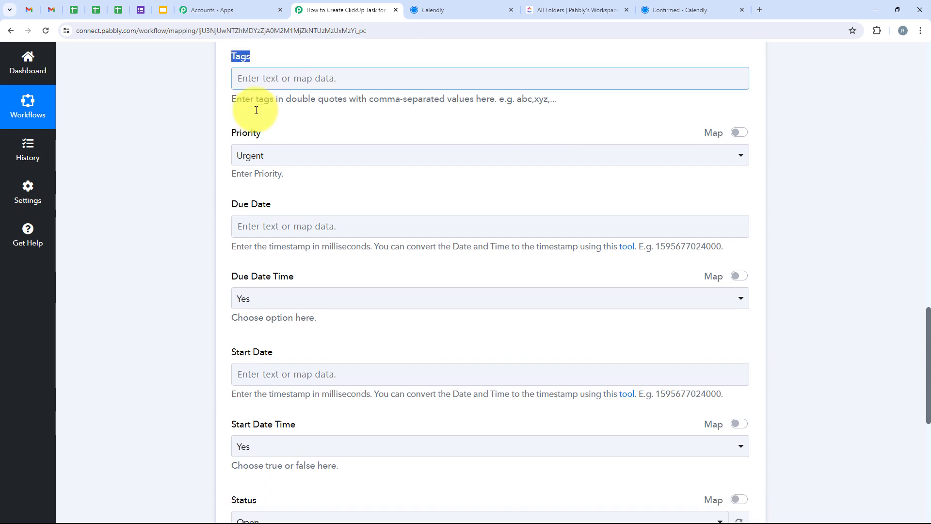
drag(231, 87, 276, 91)
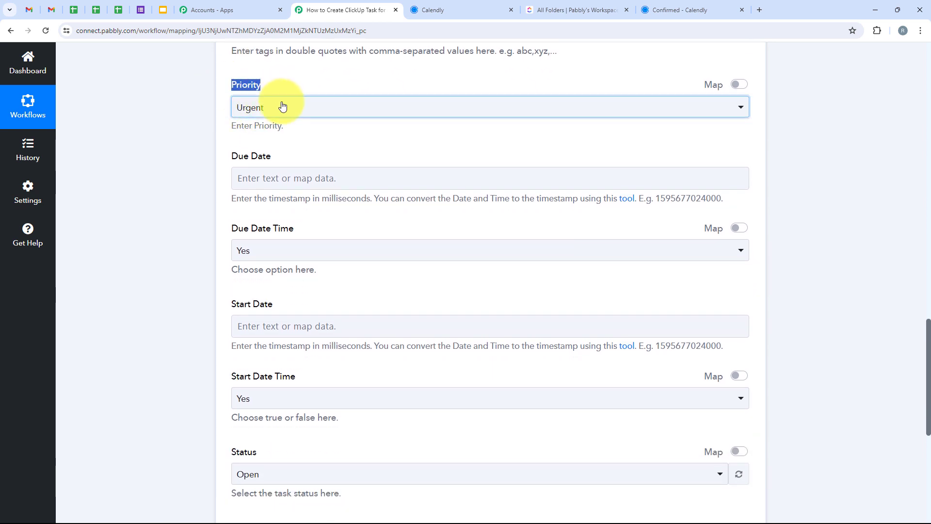
click(280, 107)
click(271, 187)
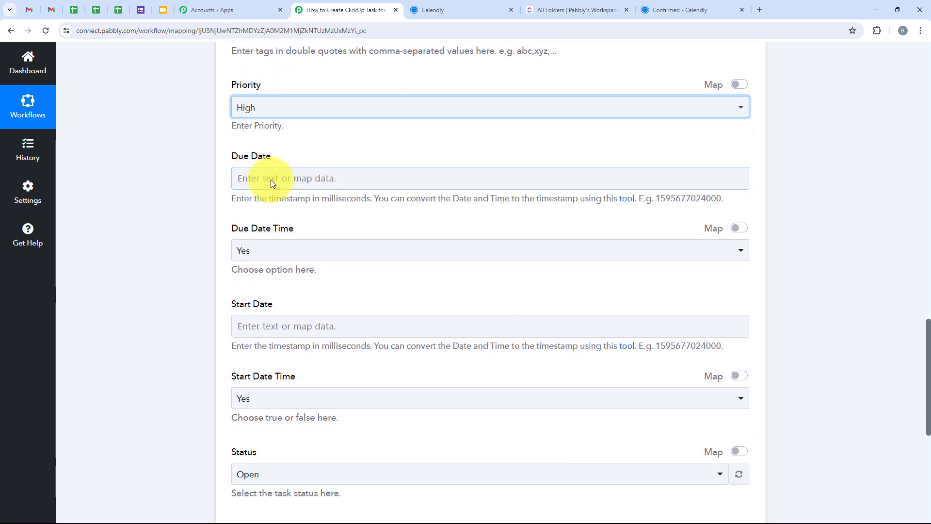
click(261, 114)
click(153, 164)
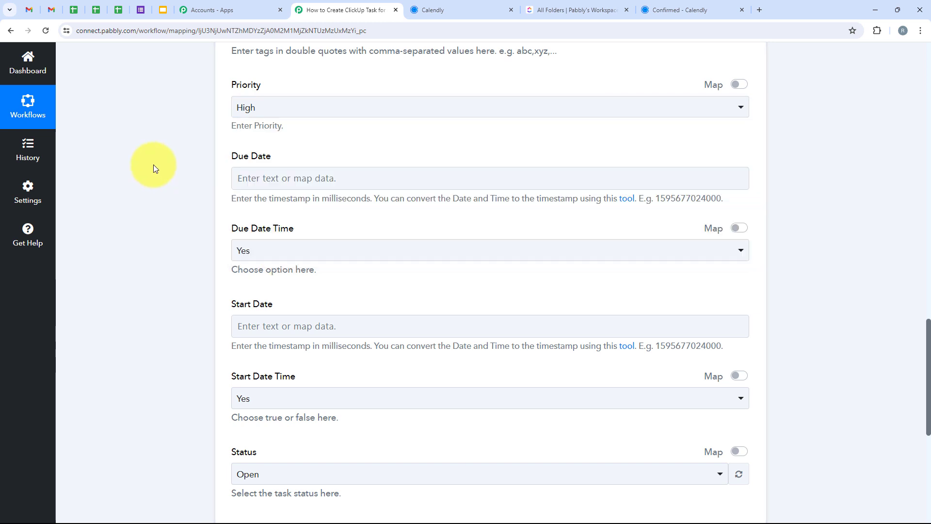
Check the timestamp format required for the due date and look through the Calendly data available for mapping
scroll(197, 156, down, 1)
drag(231, 106, 270, 109)
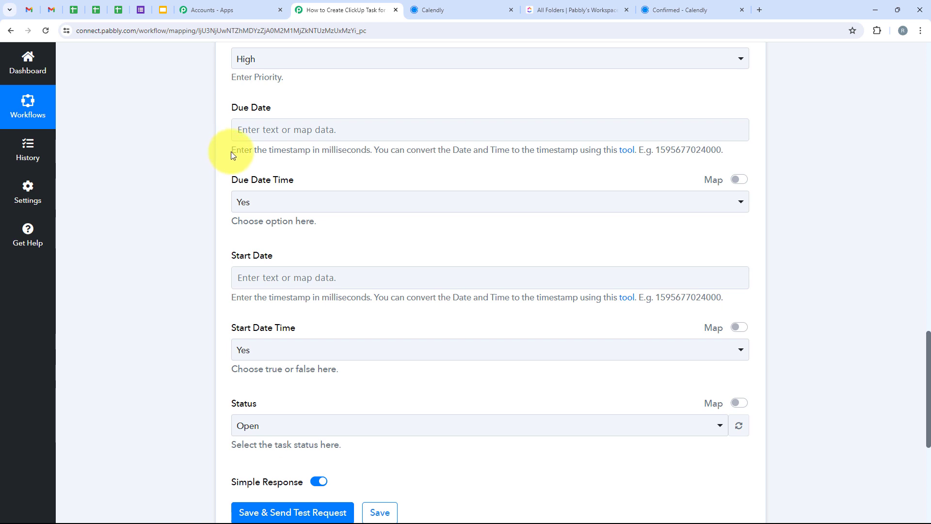
drag(231, 151, 311, 160)
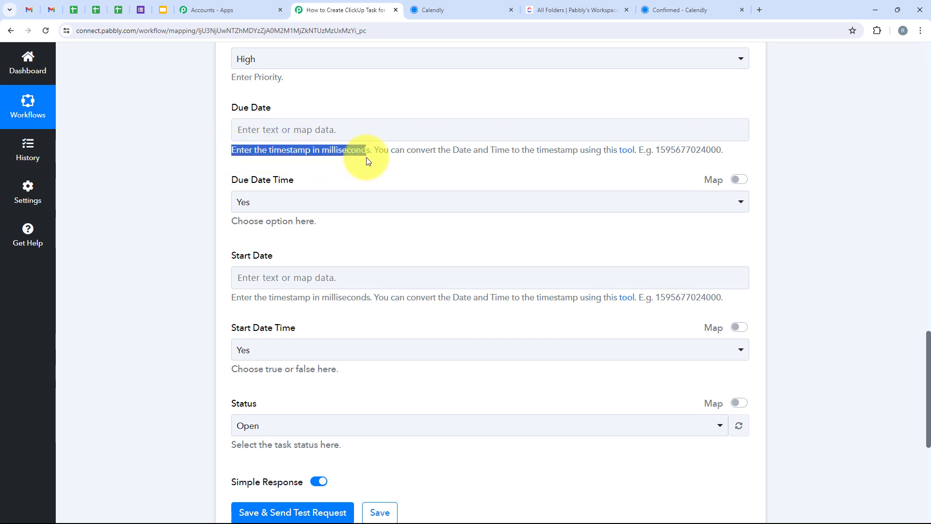
click(383, 129)
click(374, 228)
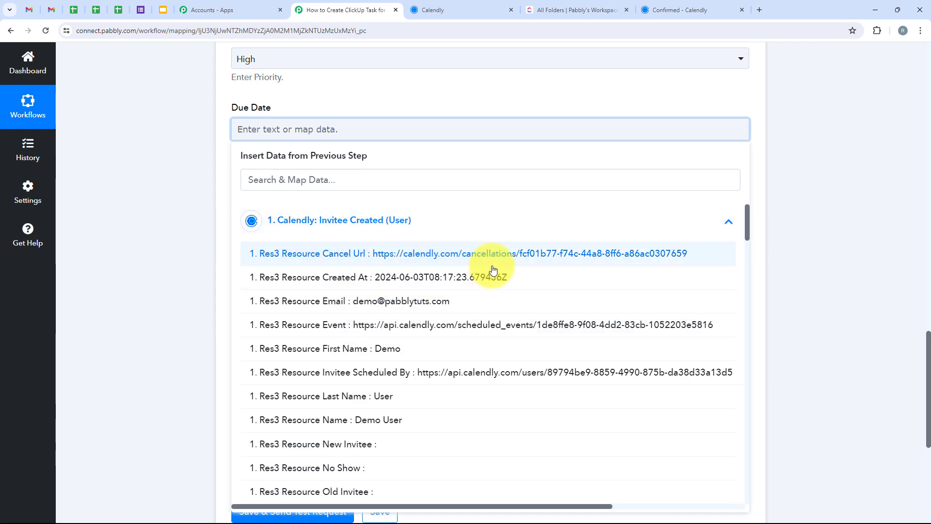
click(174, 178)
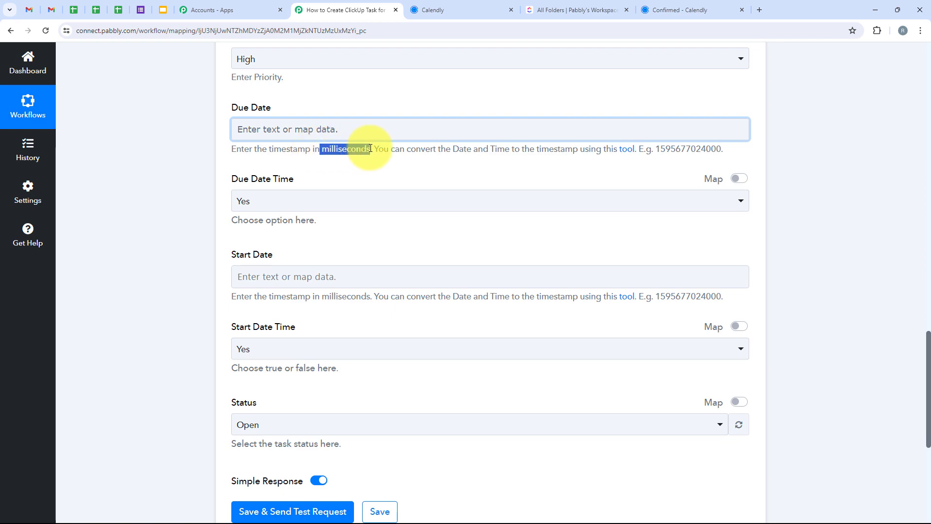
Add a Date/Time Formatter (Pabbly) action between the Calendly trigger and the ClickUp action
scroll(461, 252, up, 15)
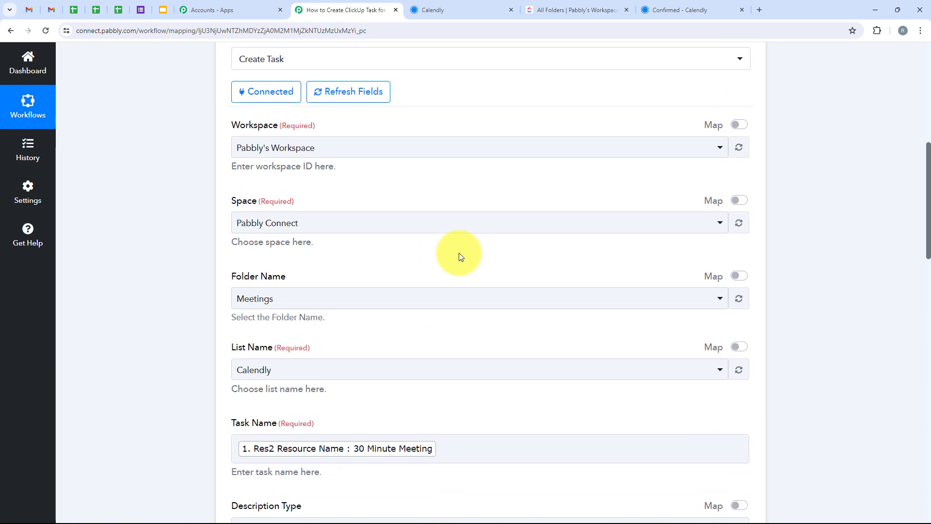
scroll(459, 255, up, 10)
click(498, 293)
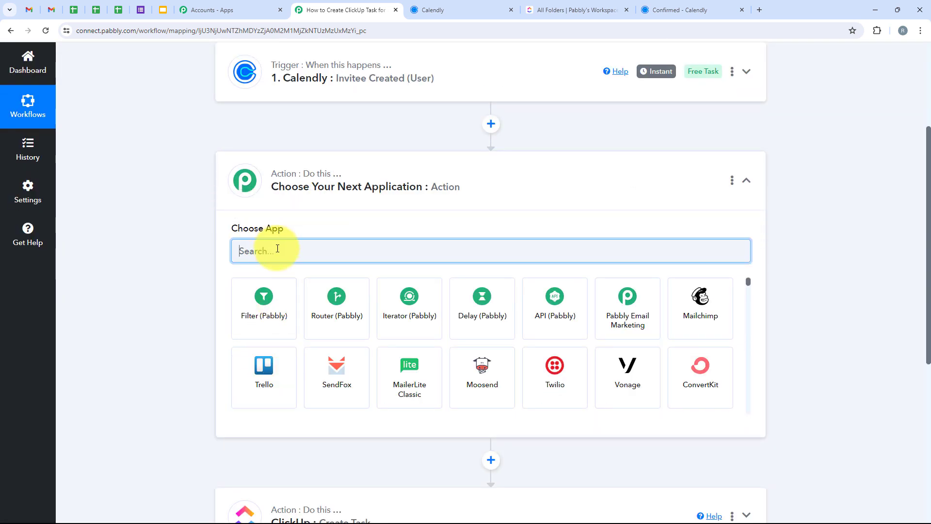
text(Date)
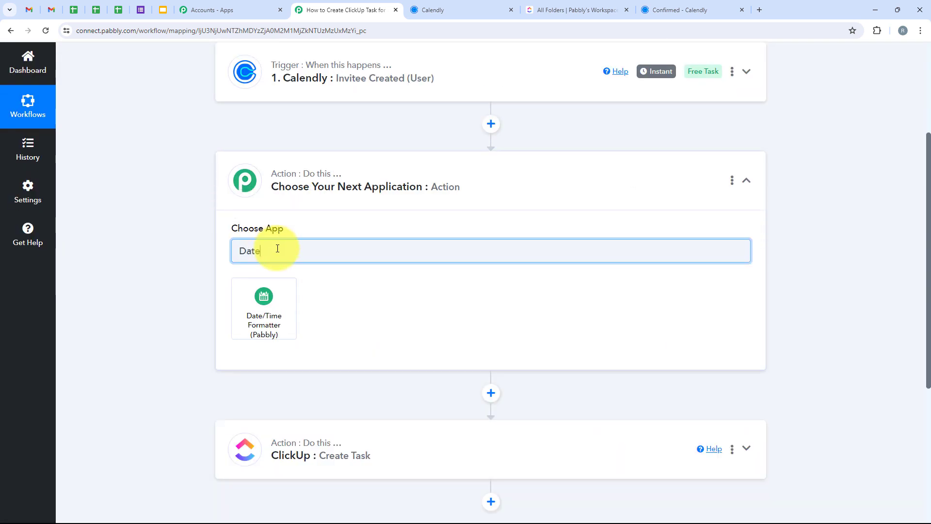
click(272, 296)
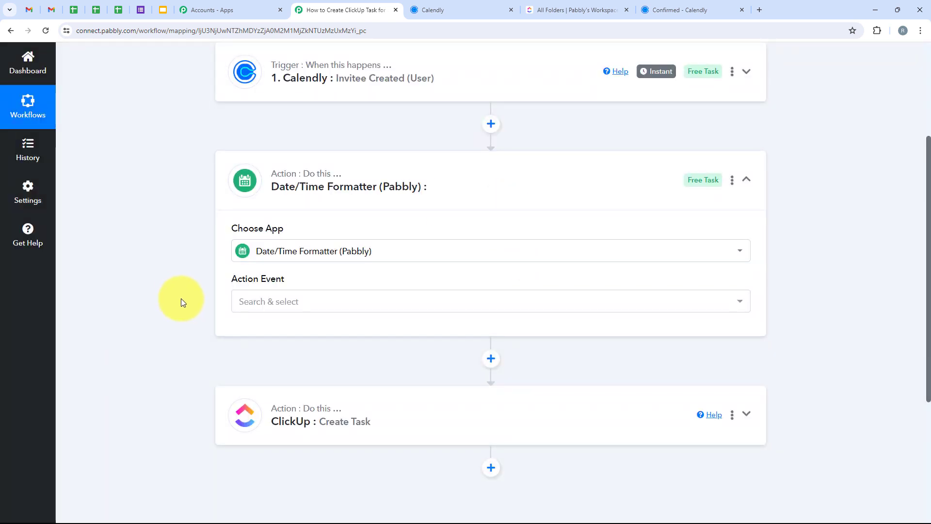
Set the Date/Time Formatter's action event to Format Date with Time Zone and connect it
scroll(181, 299, down, 2)
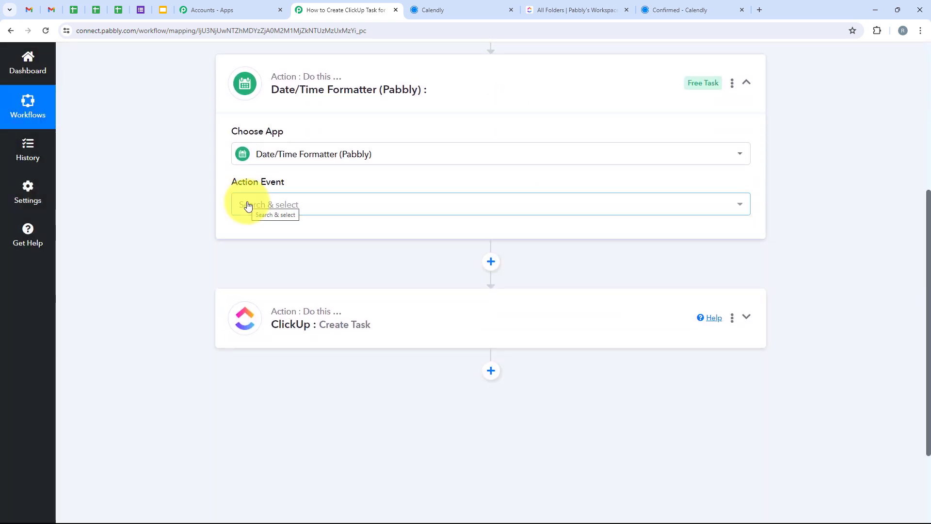
click(248, 206)
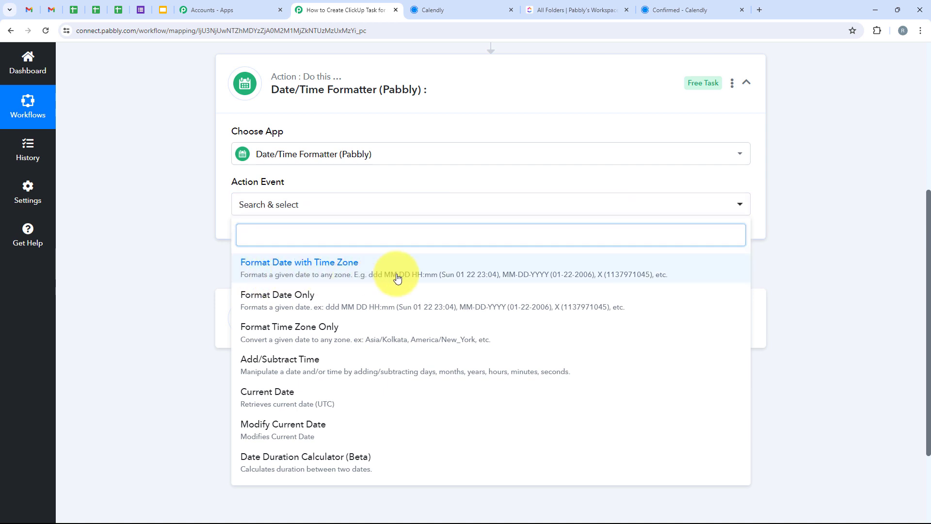
click(397, 278)
click(270, 240)
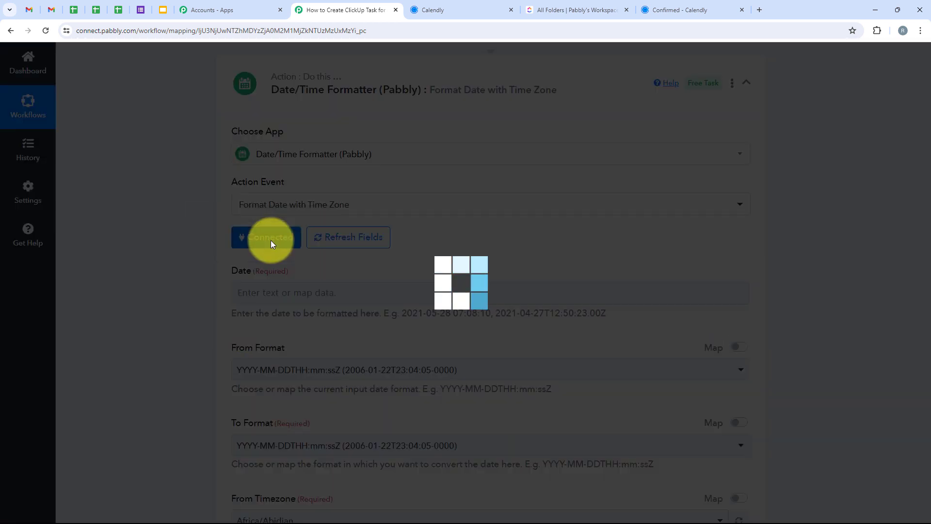
Map the formatter's Date to the Res1 Payload Scheduled Event Start Time from the Calendly trigger
scroll(270, 243, down, 2)
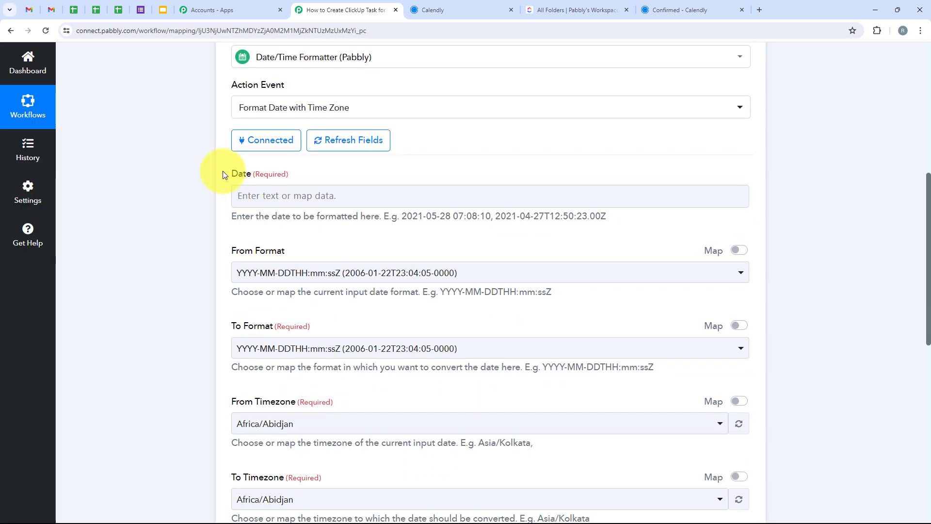
click(250, 195)
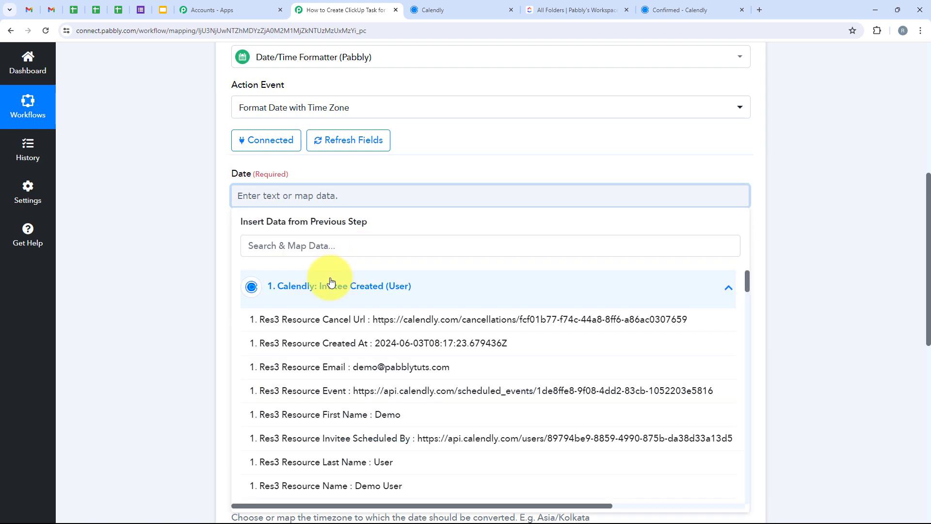
click(242, 255)
text(sta)
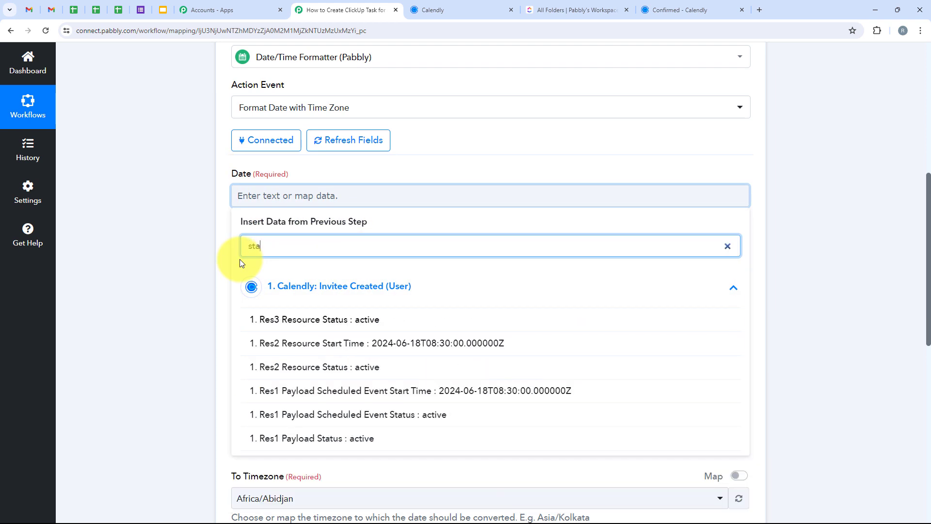
text(rt)
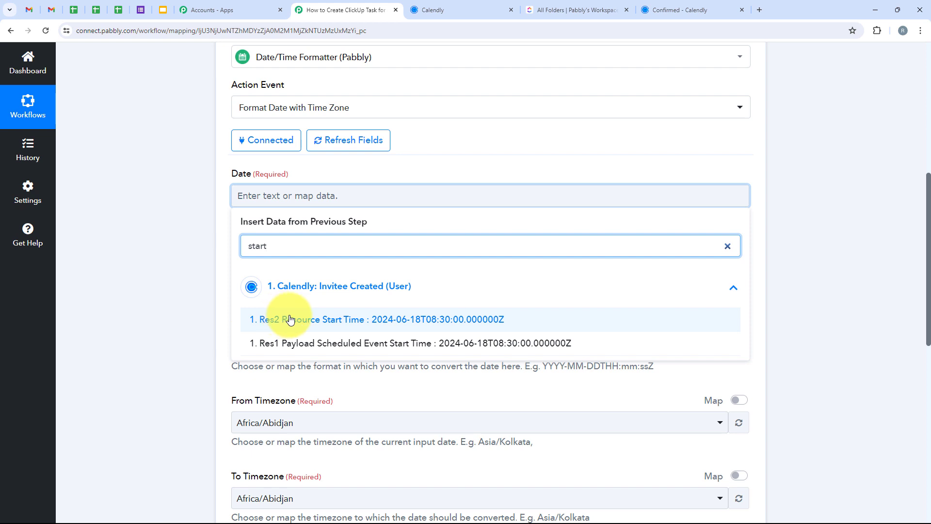
click(432, 343)
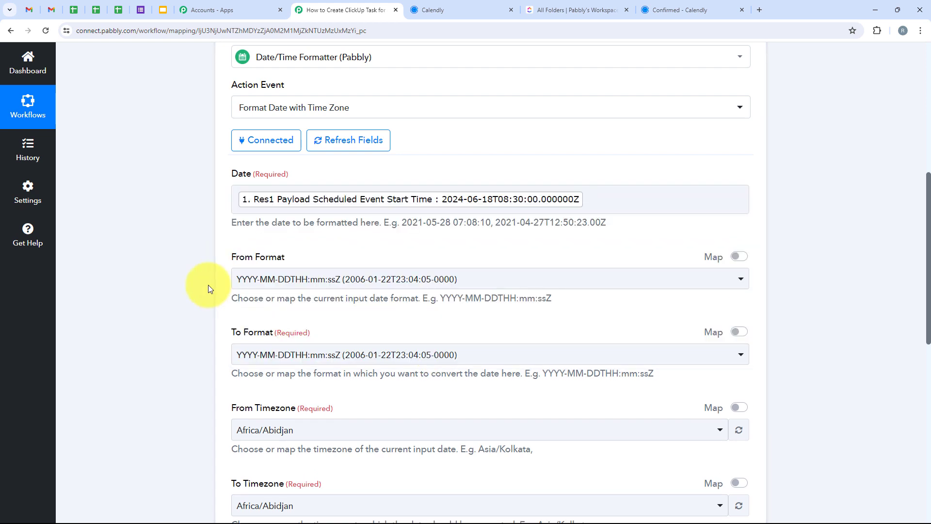
Set the formatter's To Format to Timestamp in Millisecond
scroll(208, 284, down, 2)
click(242, 257)
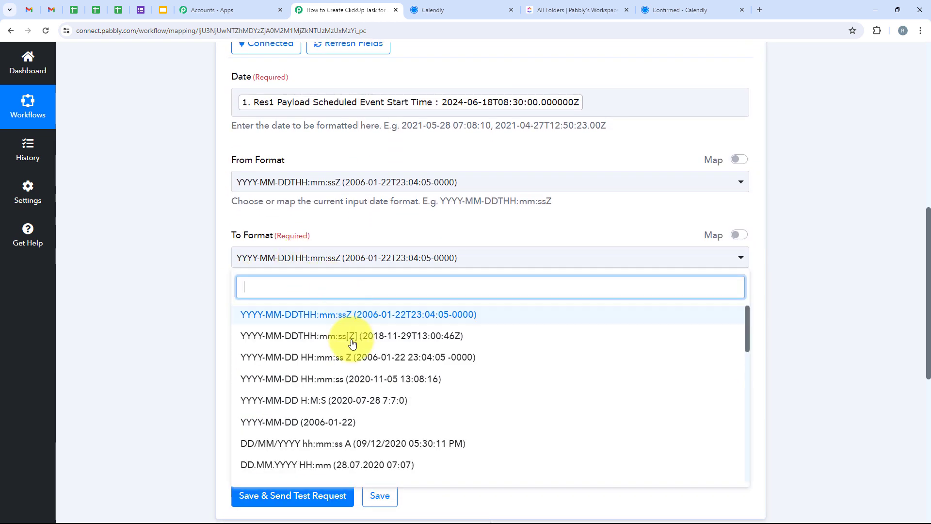
scroll(388, 356, down, 10)
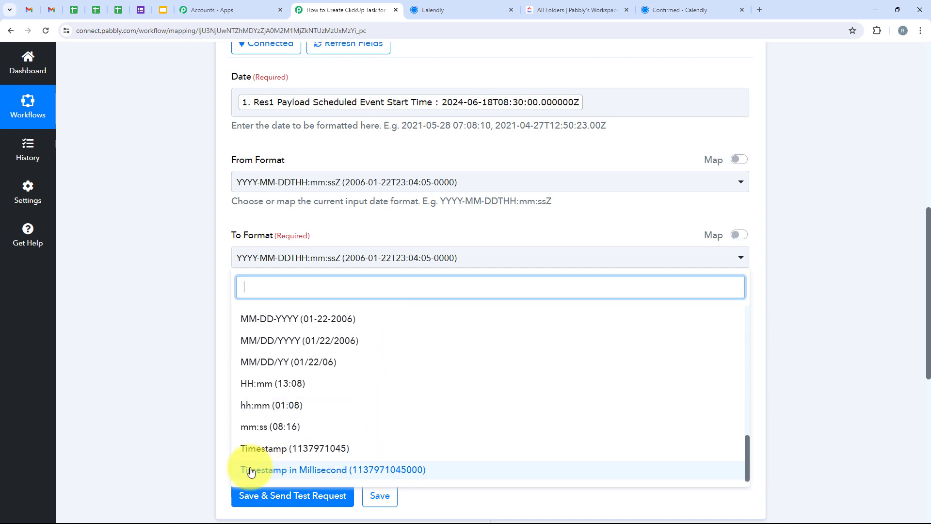
click(391, 470)
Set the formatter's To Timezone to Asia/Kolkata
scroll(156, 249, down, 2)
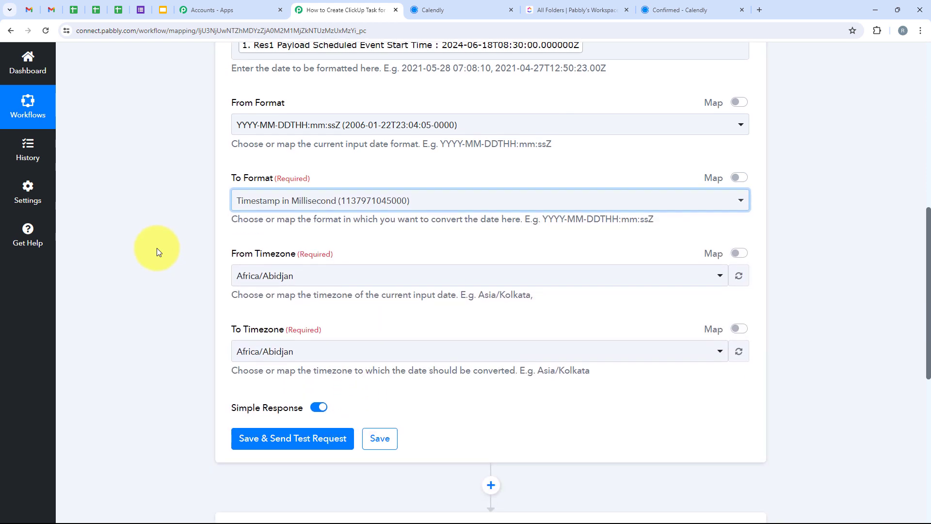
drag(221, 290, 281, 290)
click(285, 311)
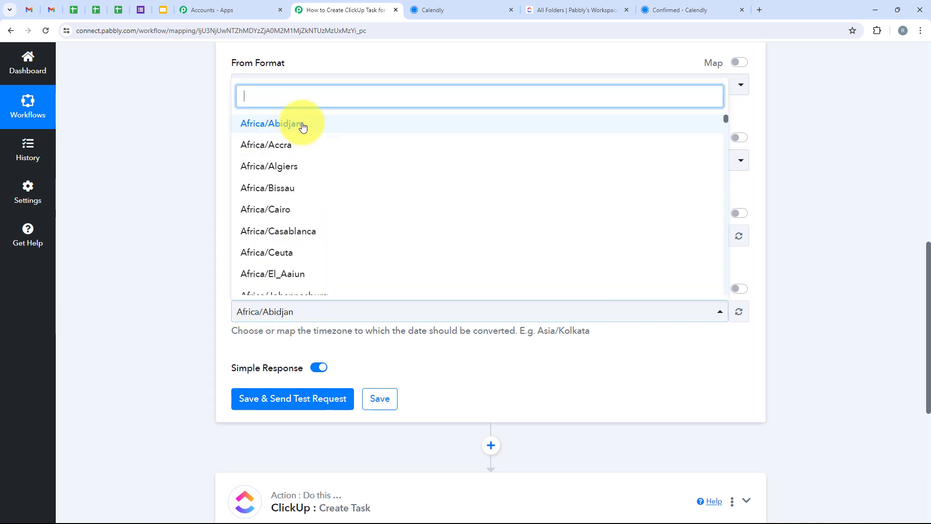
text(kol)
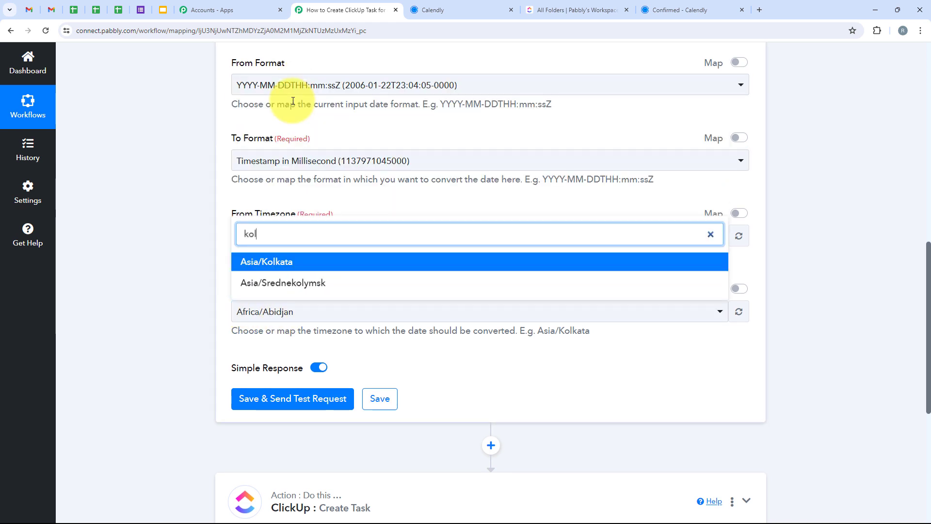
click(272, 262)
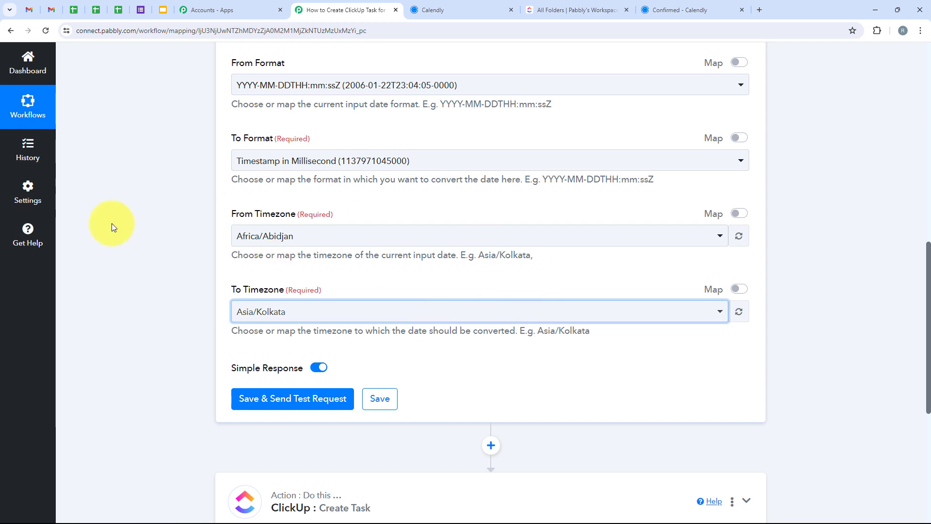
Save the start-time formatter, send a test request and check the result value in the response
scroll(172, 183, up, 3)
scroll(422, 270, down, 3)
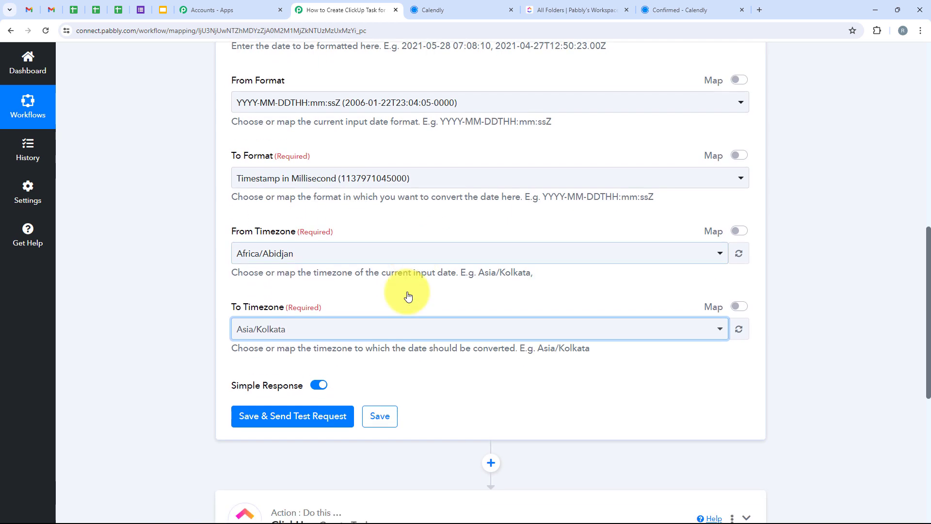
click(305, 397)
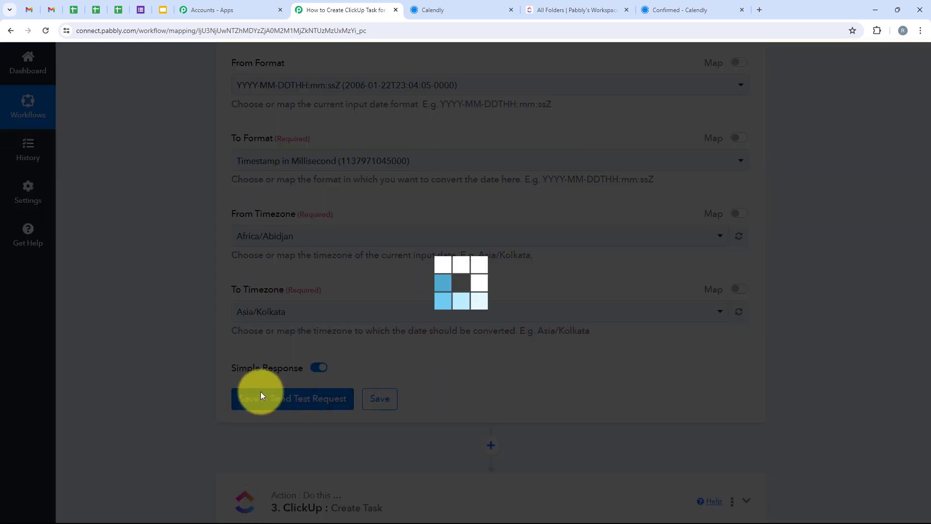
scroll(458, 281, down, 1)
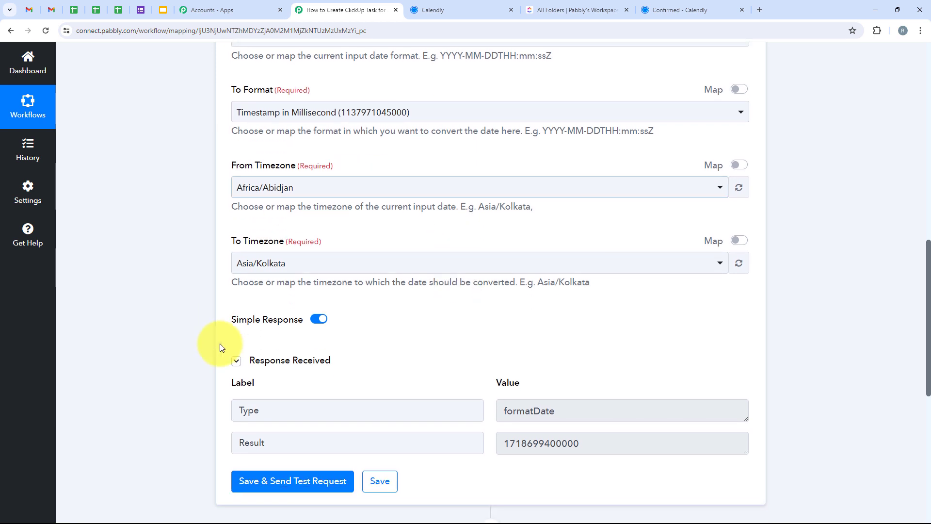
scroll(226, 359, down, 1)
drag(235, 398, 464, 402)
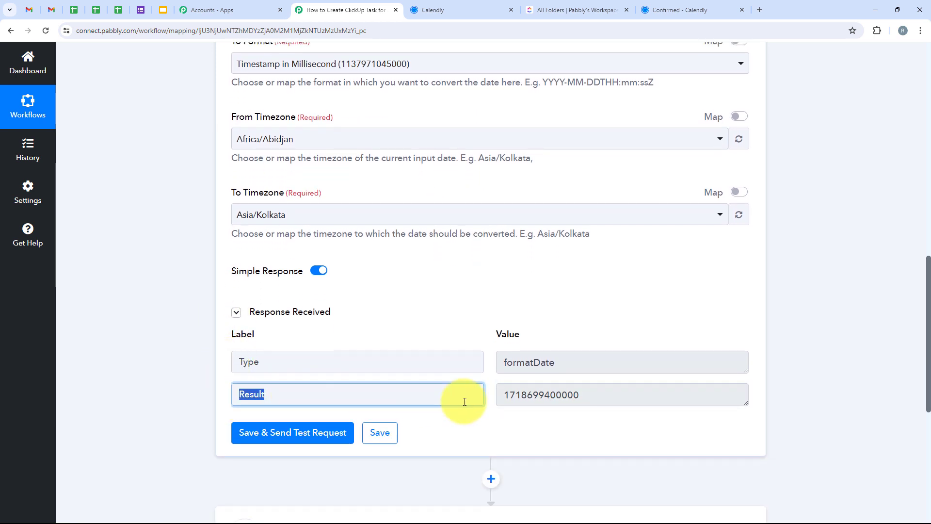
drag(613, 397, 525, 395)
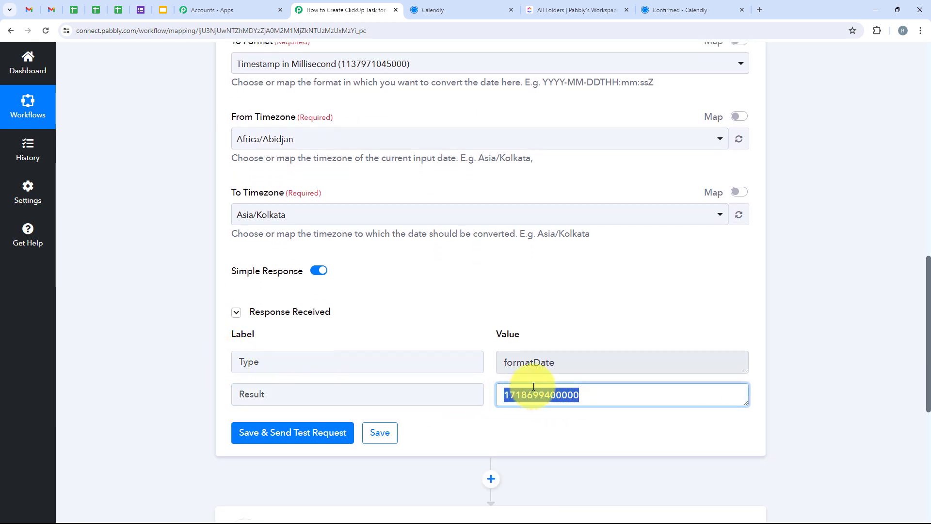
Clone the Date/Time Formatter step in the workflow
scroll(533, 387, up, 10)
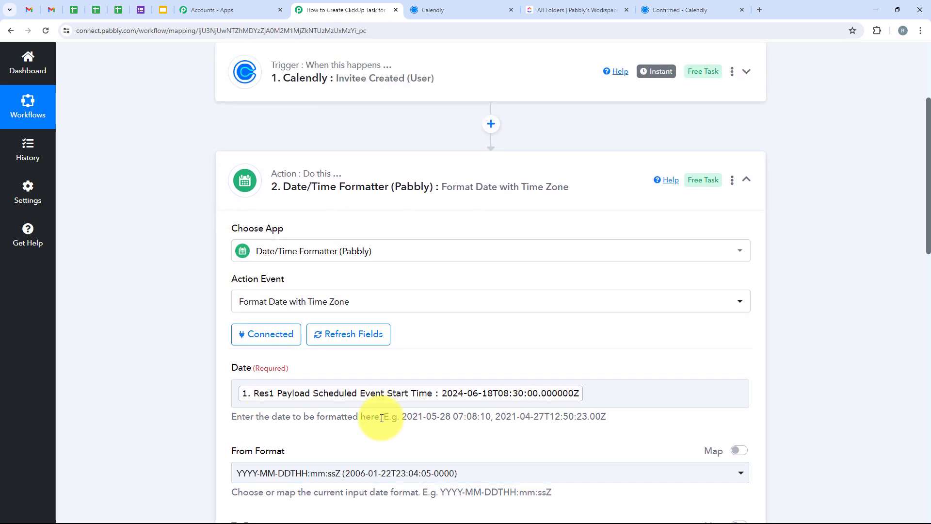
scroll(382, 418, down, 1)
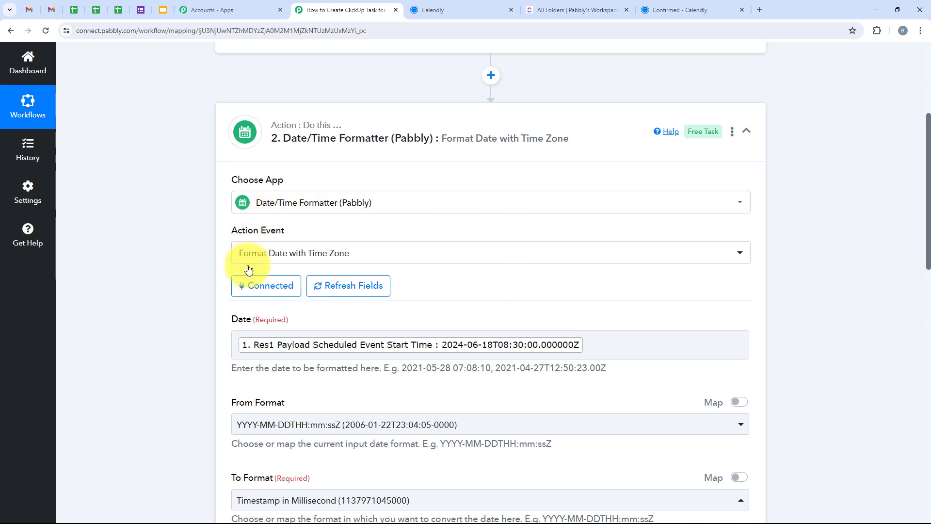
scroll(390, 384, down, 2)
scroll(800, 318, up, 2)
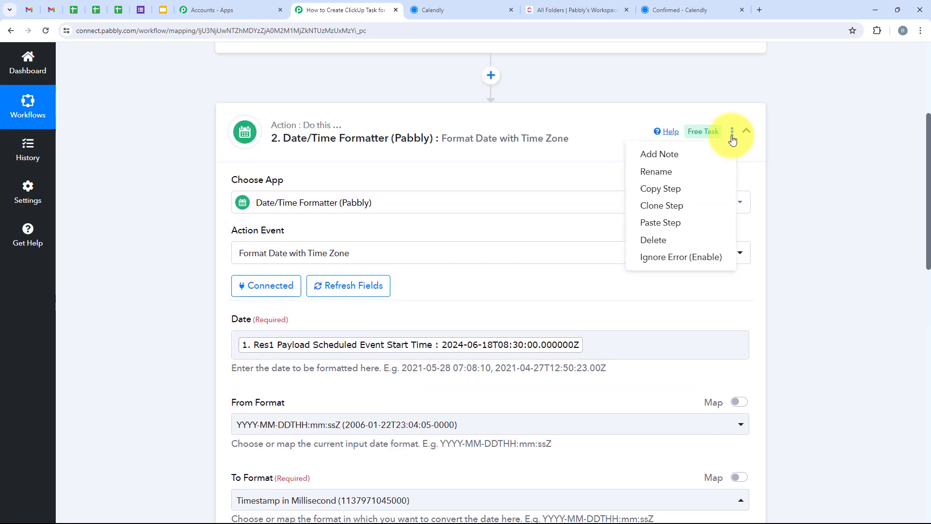
click(686, 208)
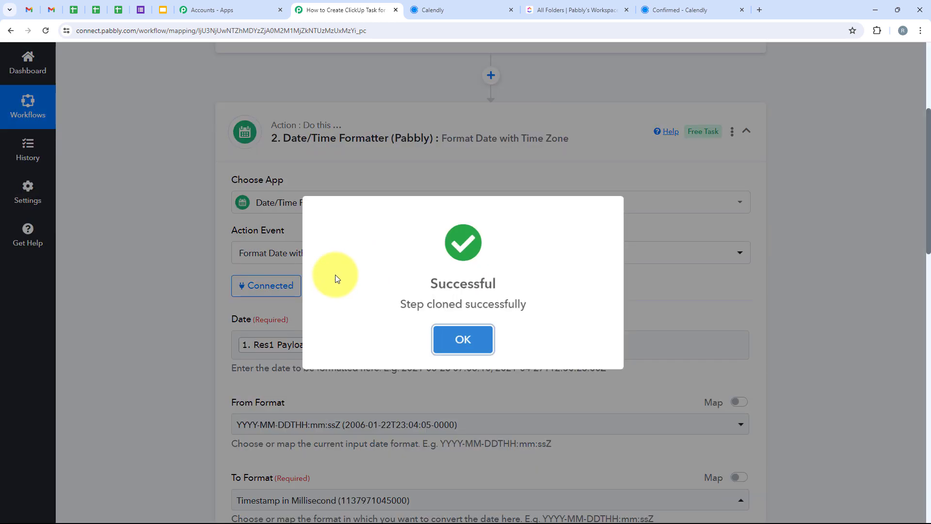
click(481, 333)
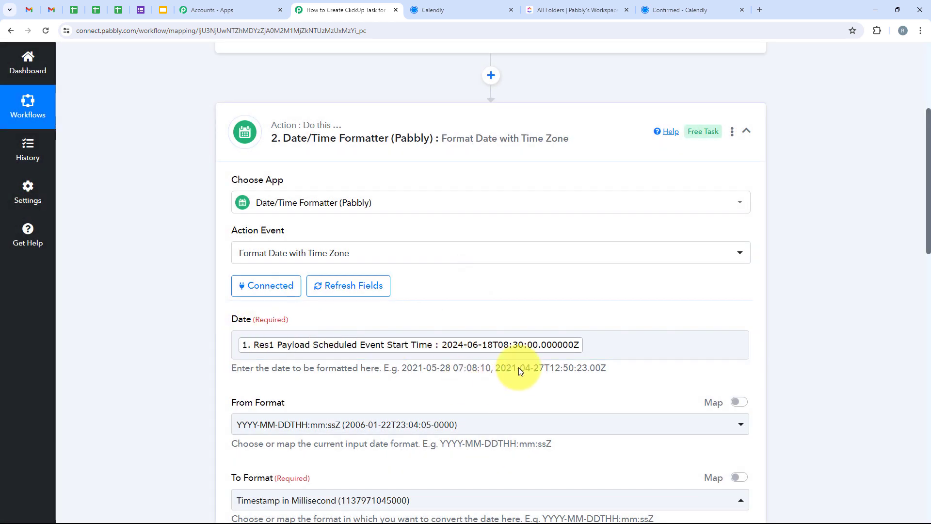
In the cloned formatter, replace the mapped Date with the Res1 Payload Scheduled Event End Time from Calendly
click(431, 125)
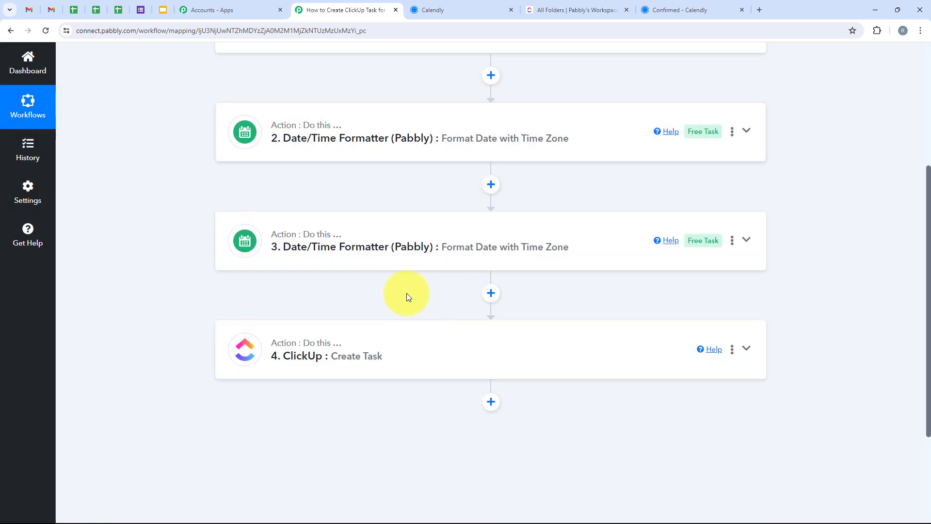
click(379, 249)
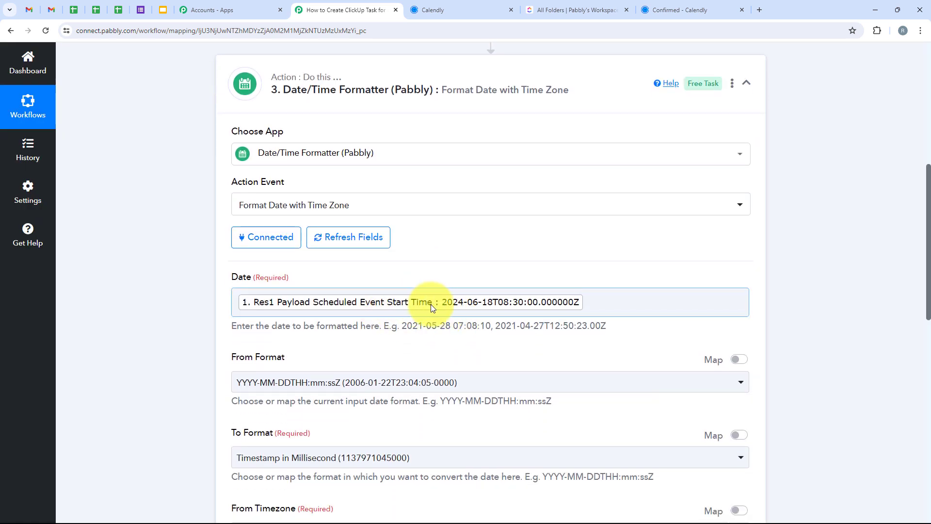
click(433, 305)
key(BackSpace)
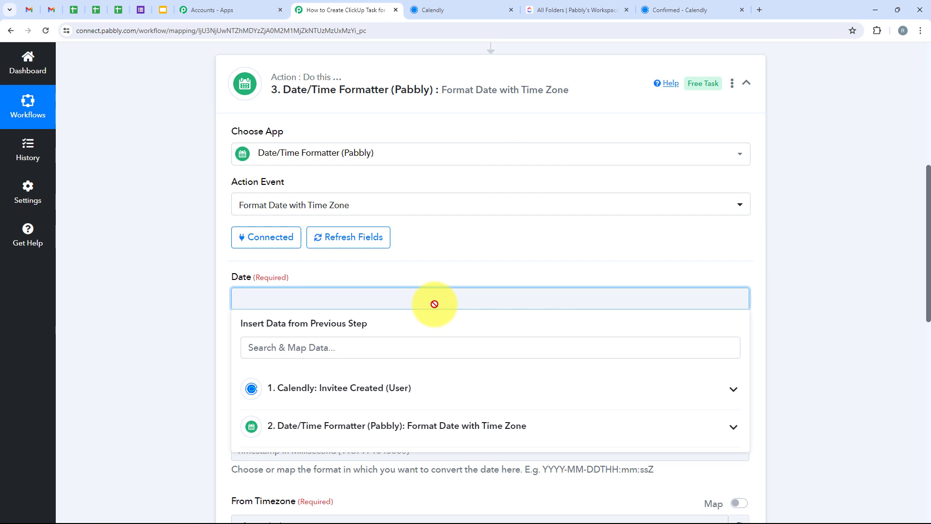
click(369, 343)
text(en)
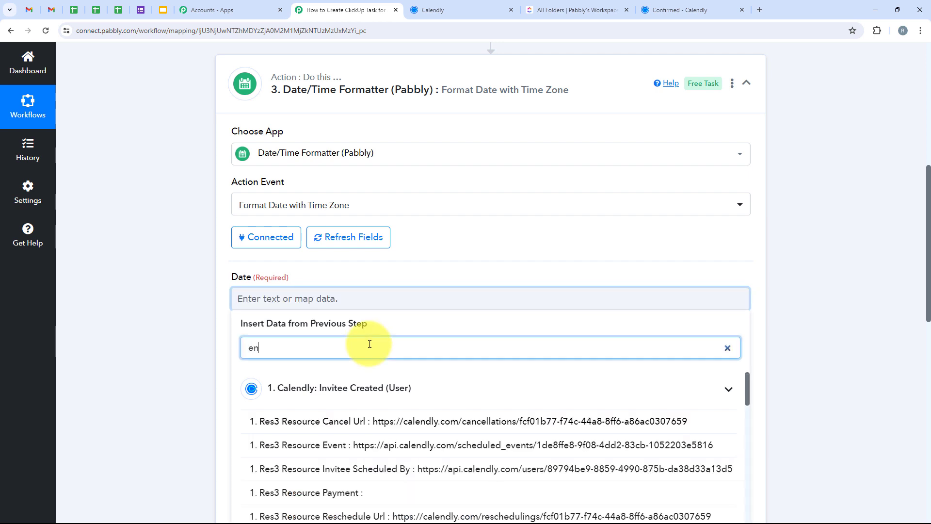
text(d time)
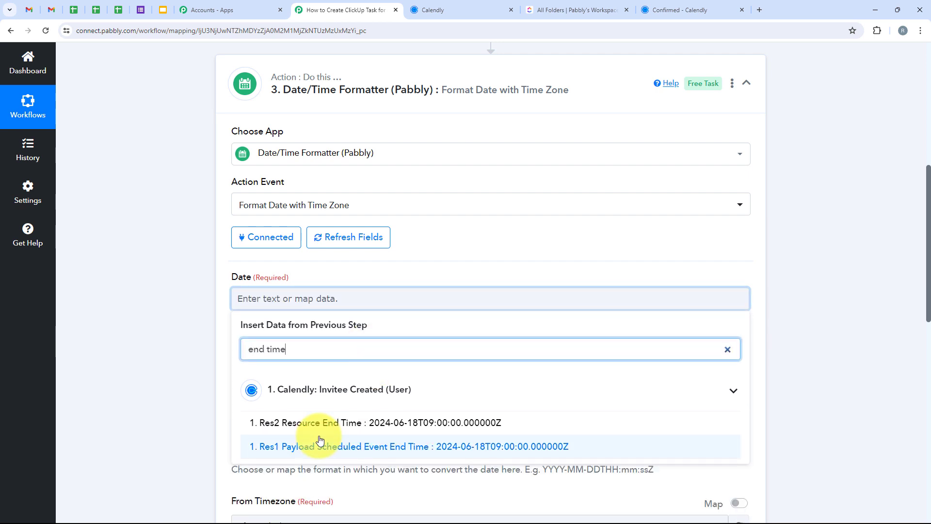
click(264, 384)
click(150, 353)
Review the cloned formatter's settings, save it with a test request and check the end-time result in the response
scroll(533, 342, down, 6)
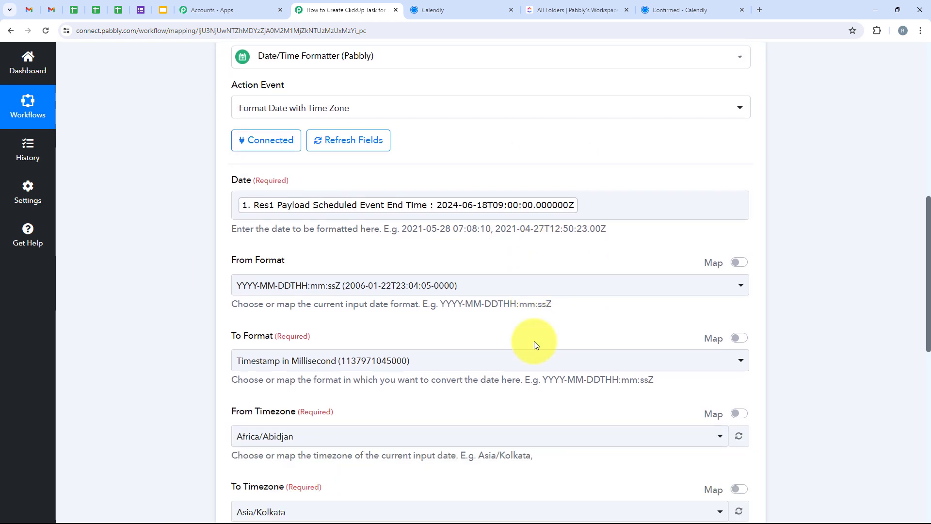
scroll(252, 312, up, 3)
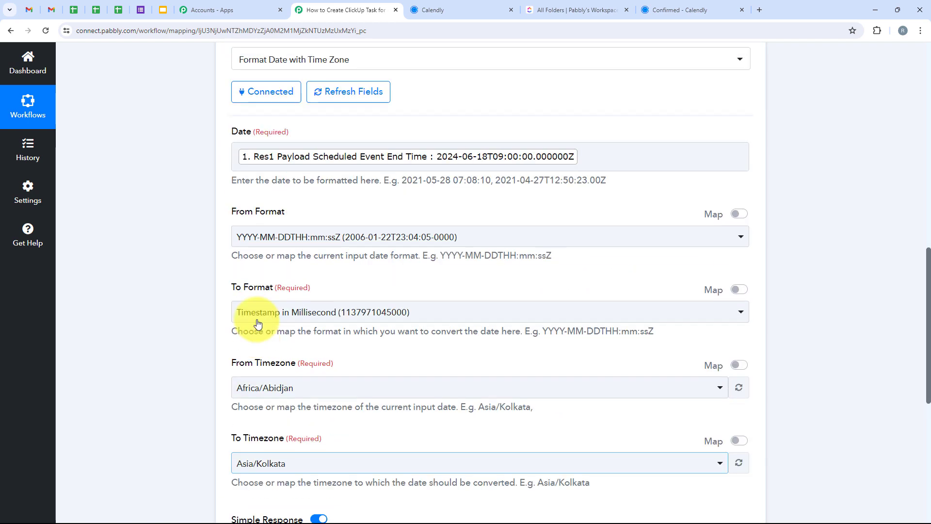
scroll(262, 324, down, 3)
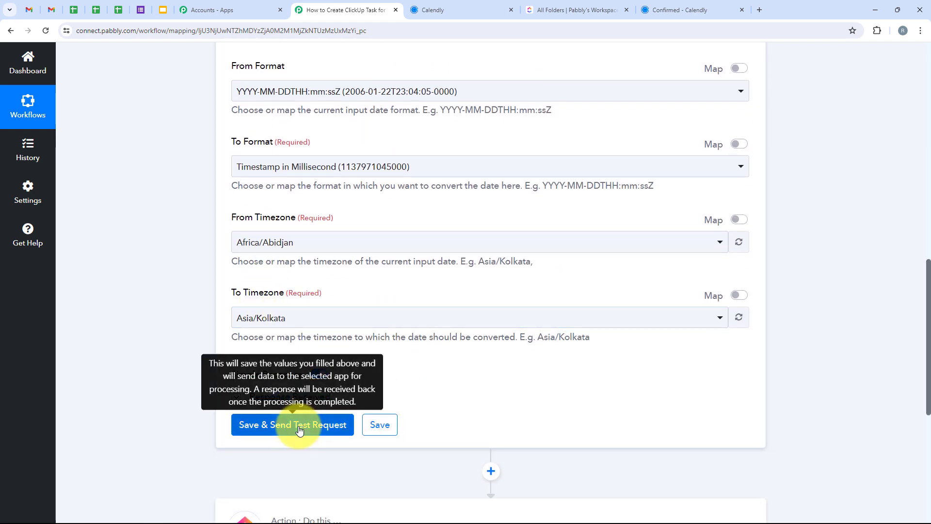
click(300, 427)
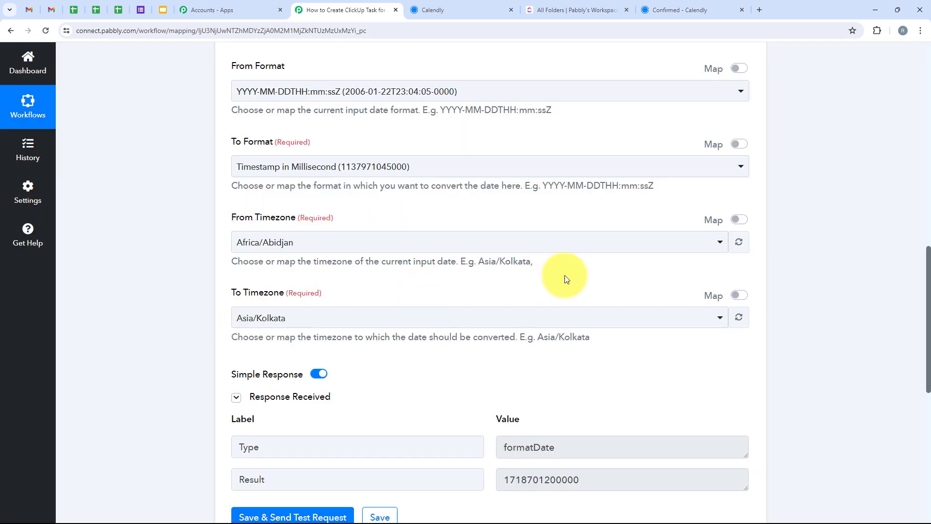
scroll(567, 279, down, 2)
drag(645, 386, 527, 385)
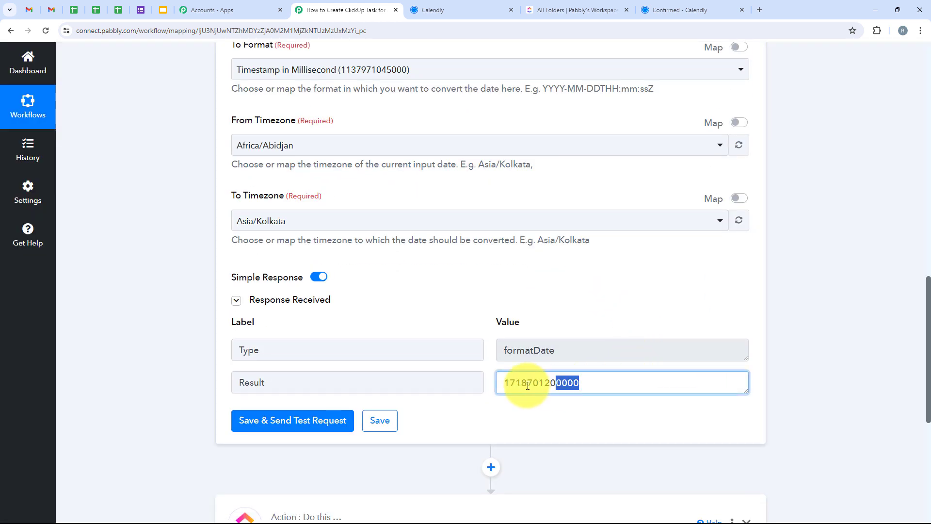
scroll(603, 405, down, 2)
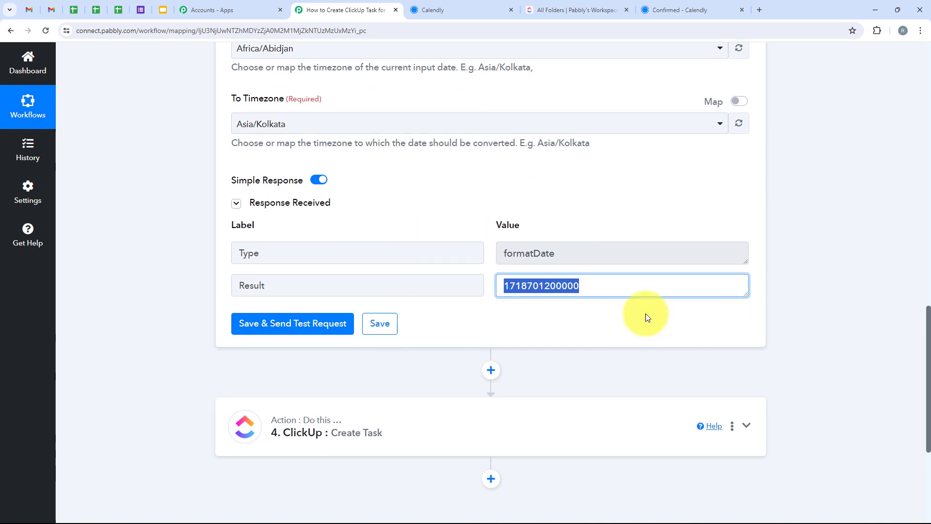
In the ClickUp Create Task step, map Due Date to the Result of the step 3 Date/Time Formatter
scroll(657, 326, up, 4)
scroll(657, 315, down, 5)
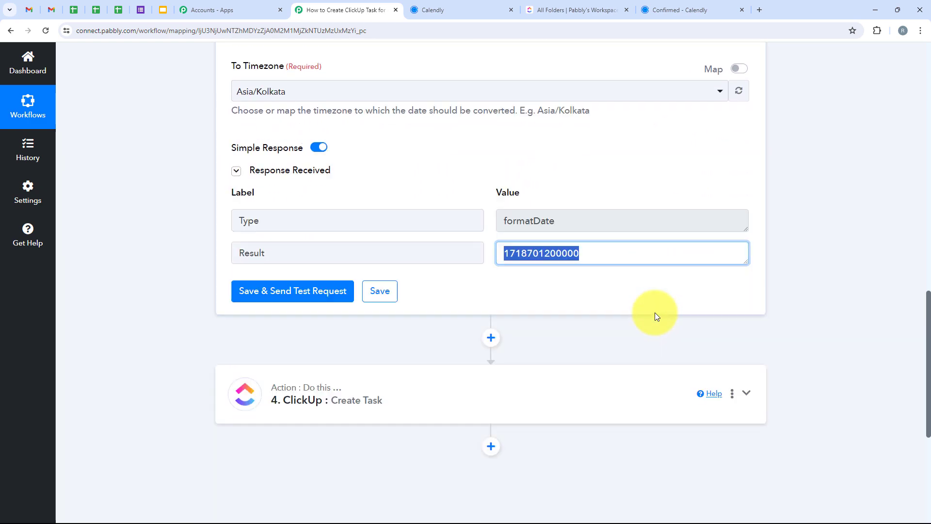
click(341, 387)
scroll(342, 389, up, 9)
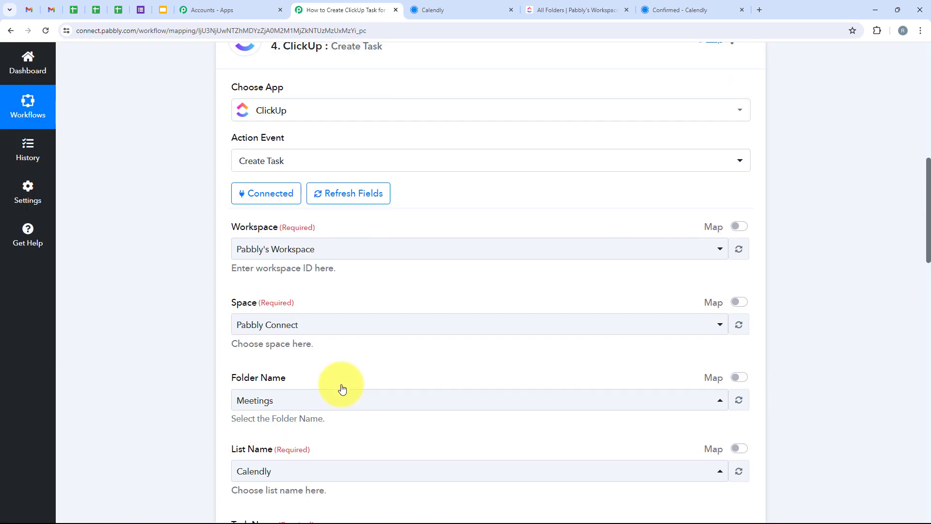
scroll(341, 388, down, 10)
scroll(317, 377, down, 8)
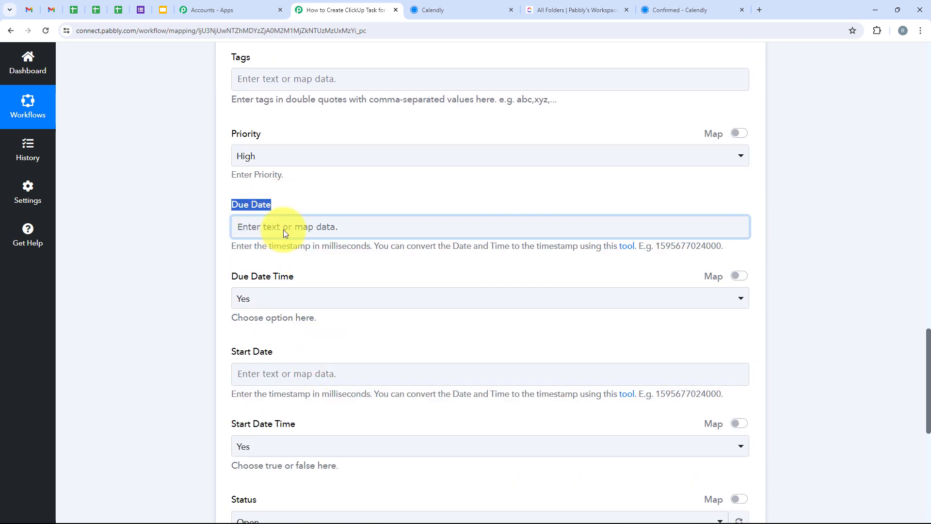
click(289, 224)
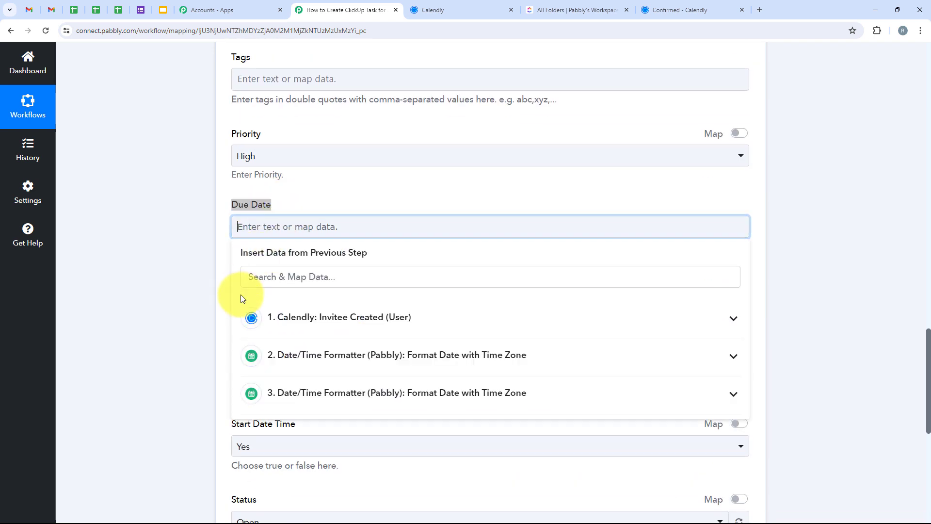
click(544, 399)
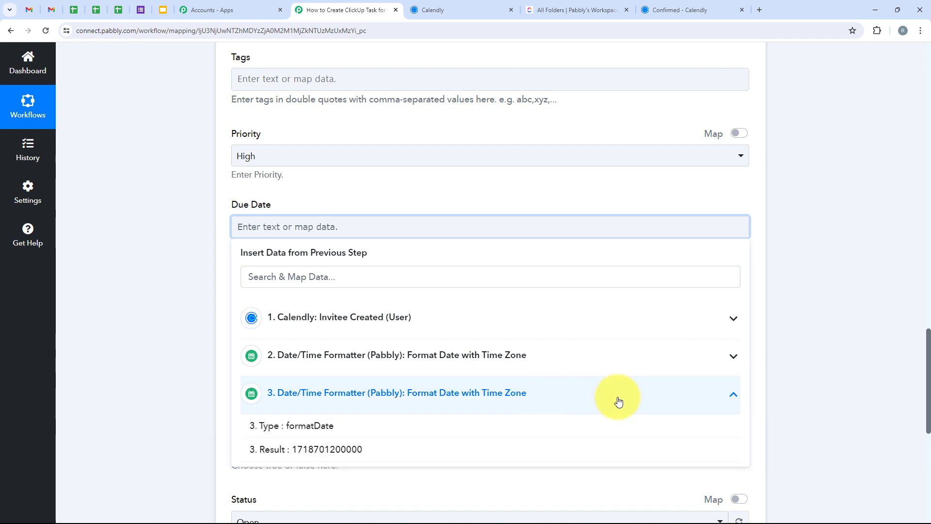
click(362, 458)
click(146, 289)
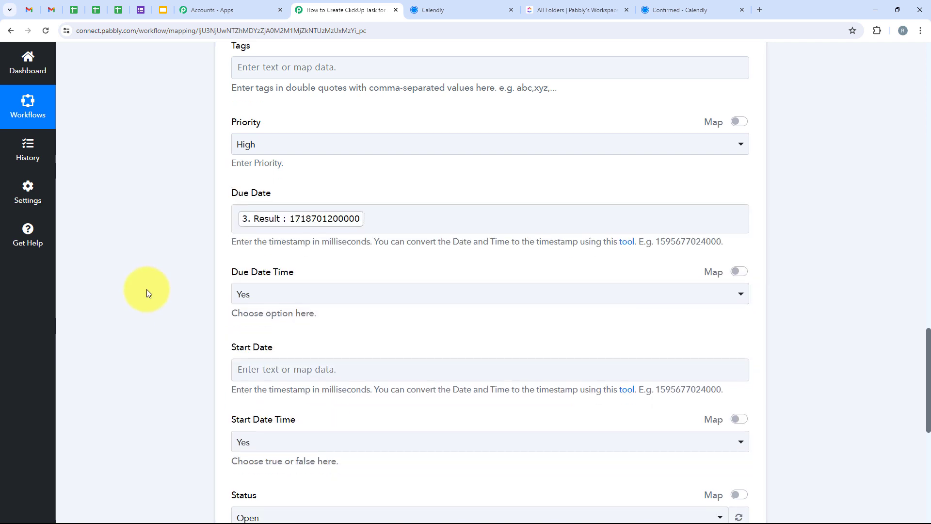
Review the Due Date Time option and map Start Date to the Result of the step 2 Date/Time Formatter
scroll(205, 208, down, 2)
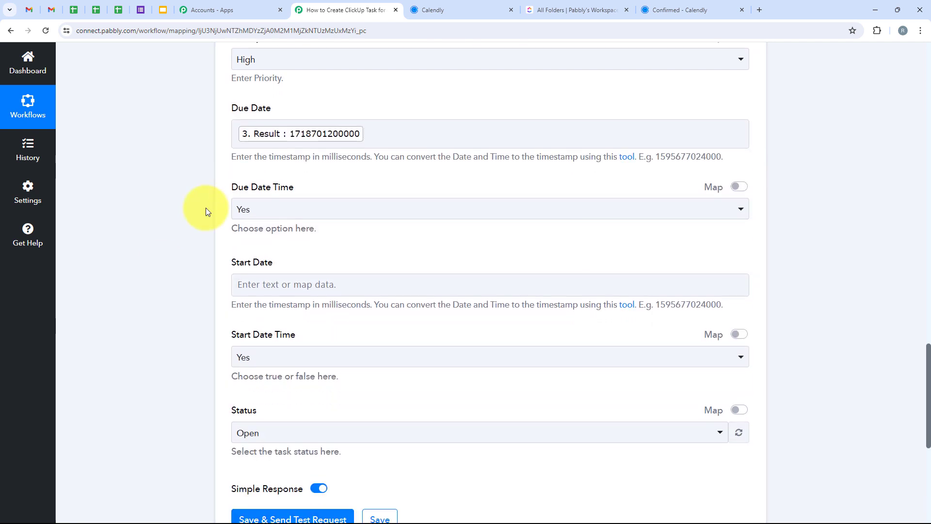
click(291, 208)
click(175, 179)
scroll(220, 242, down, 1)
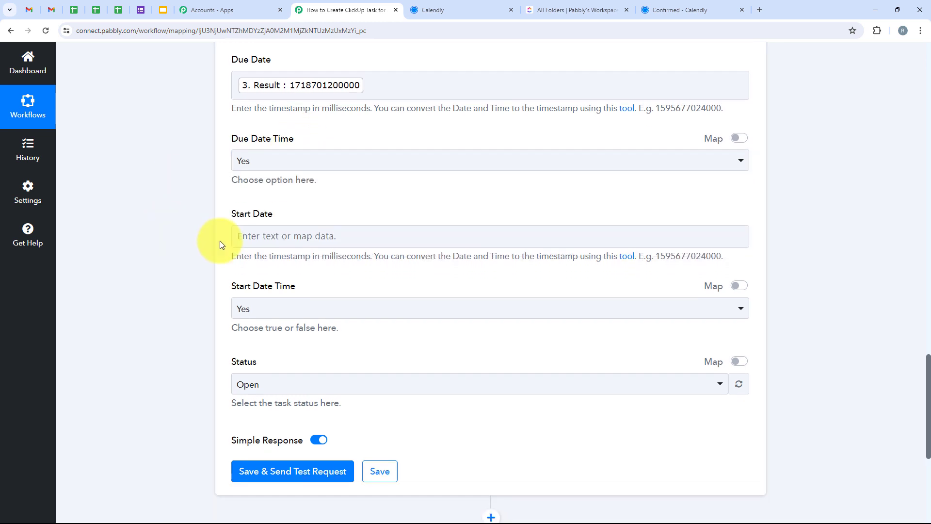
click(257, 237)
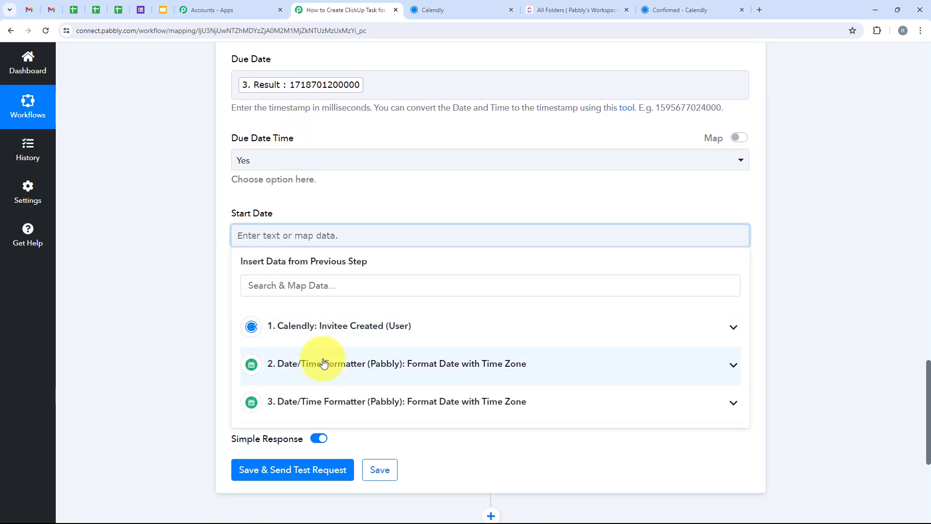
click(324, 364)
click(357, 425)
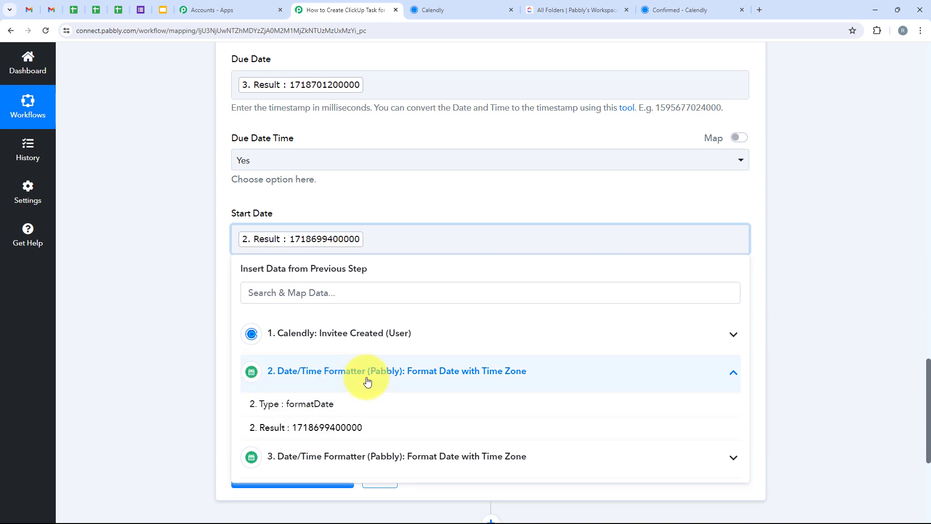
click(180, 300)
Check the Start Date Time and Status options, and save the ClickUp step with a test request
scroll(181, 300, down, 1)
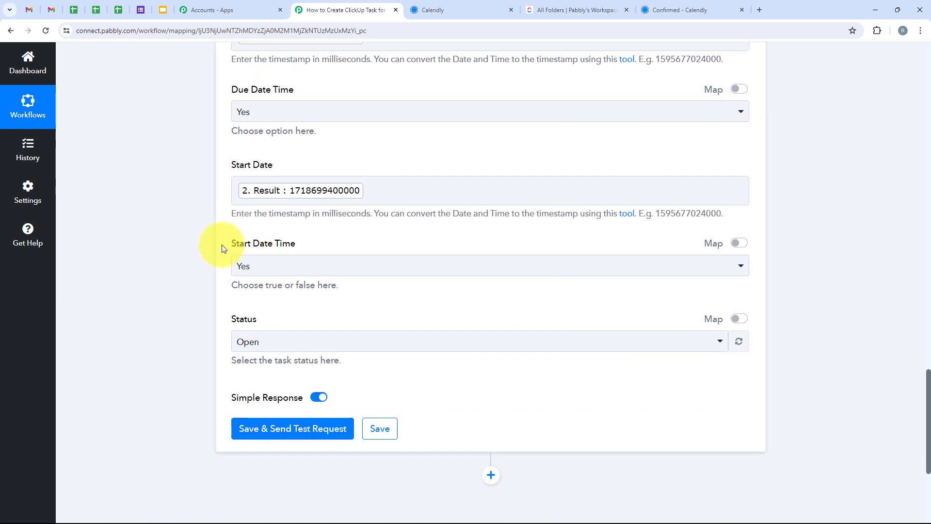
drag(231, 248, 277, 270)
click(259, 264)
click(141, 328)
scroll(140, 328, down, 1)
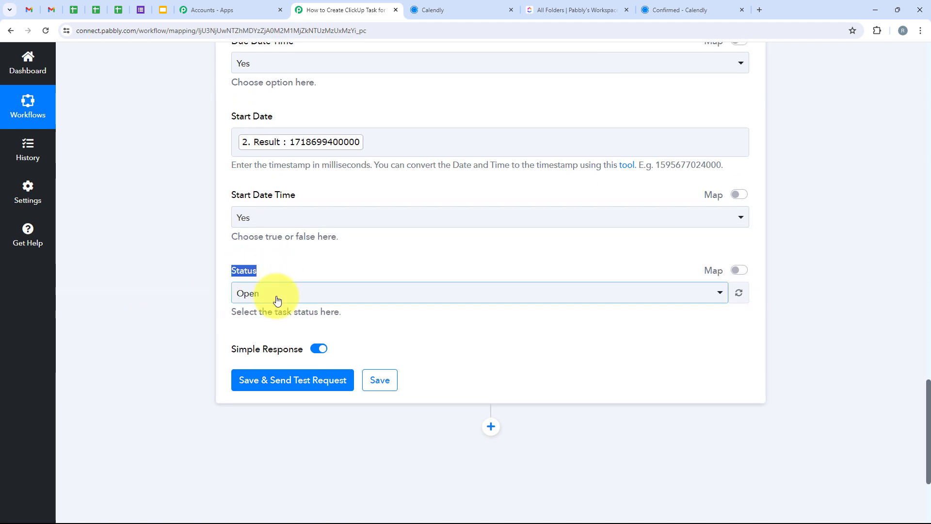
scroll(222, 284, down, 1)
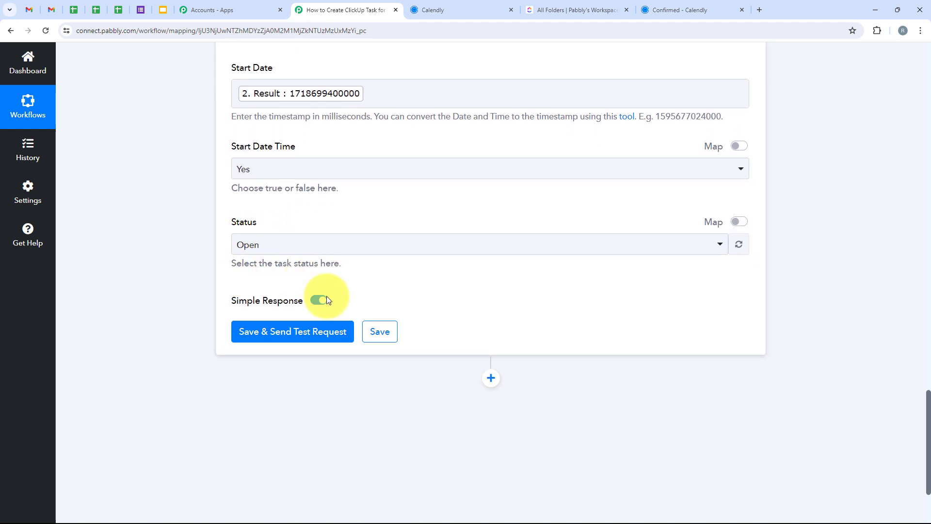
click(318, 342)
Examine the ClickUp test response and look back over the mapped task fields and workflow steps
scroll(483, 212, down, 3)
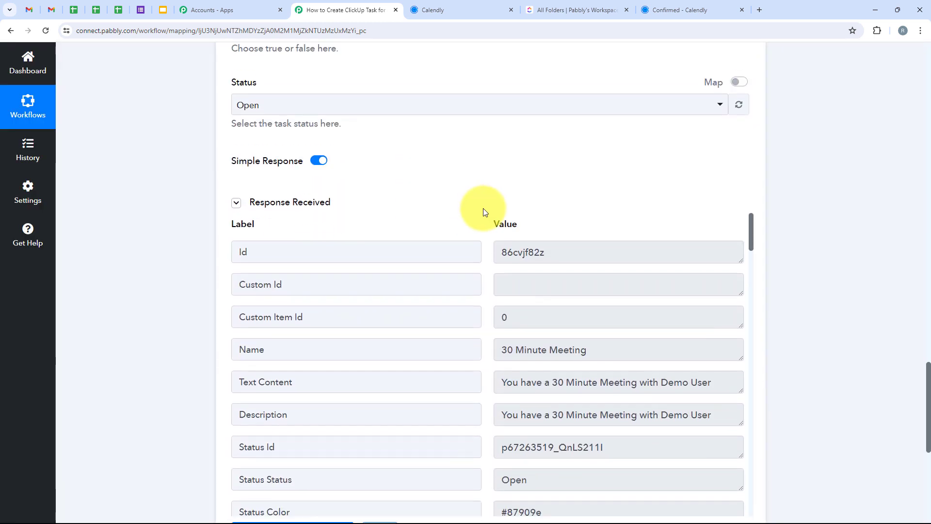
scroll(478, 235, down, 5)
scroll(546, 331, up, 3)
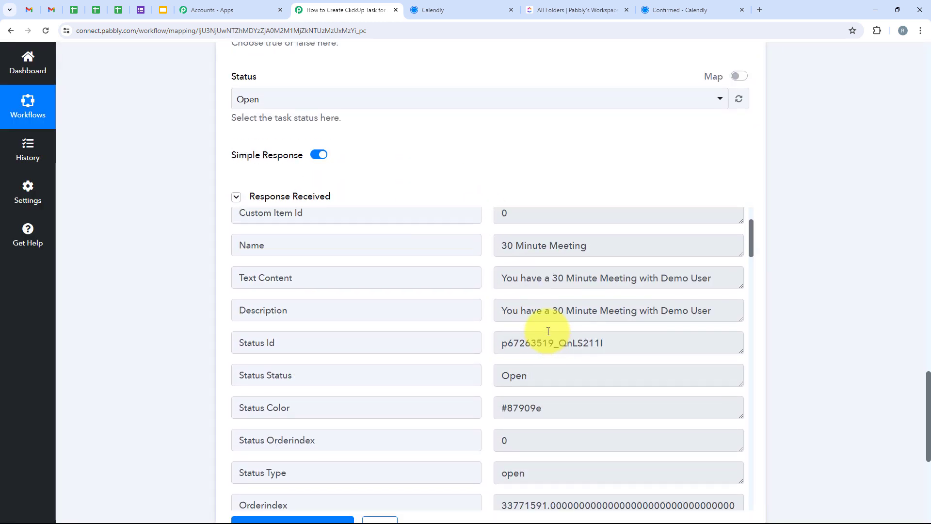
scroll(548, 330, up, 2)
scroll(549, 330, down, 9)
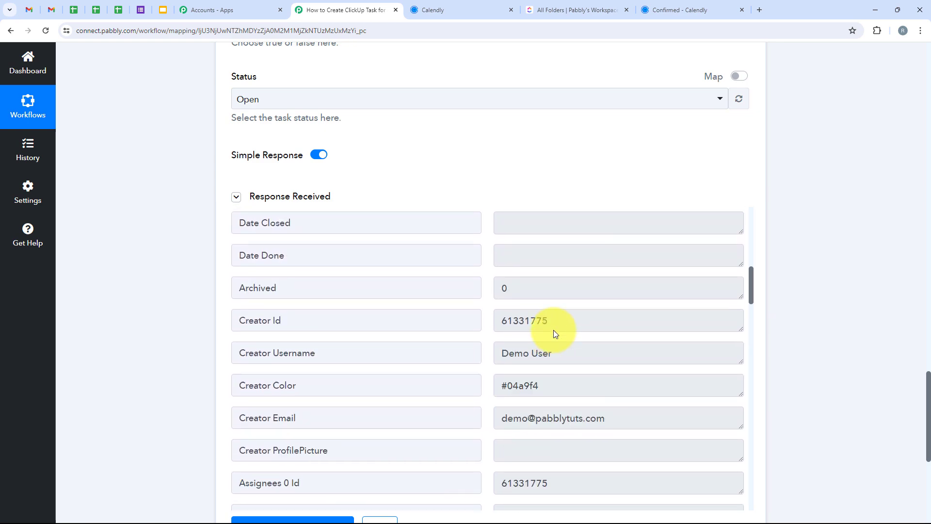
scroll(557, 335, up, 5)
scroll(198, 285, up, 10)
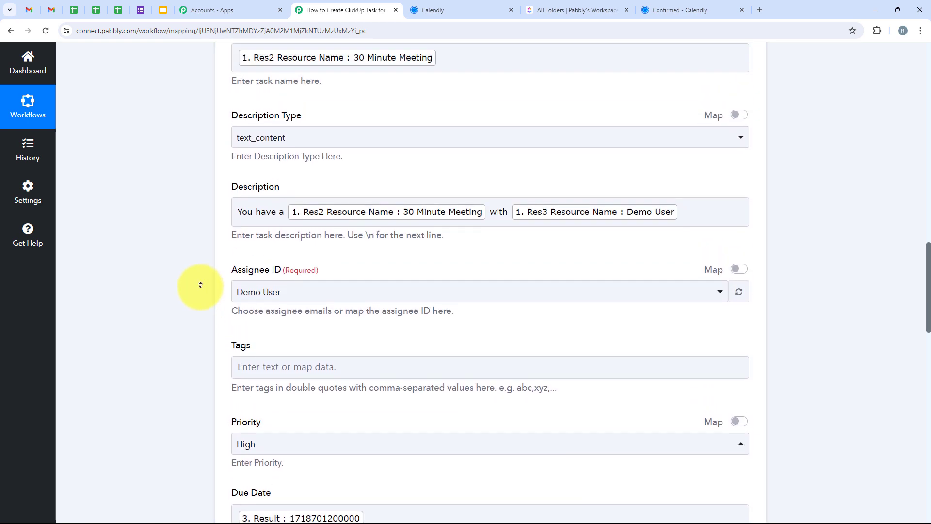
scroll(200, 285, up, 15)
scroll(291, 370, down, 3)
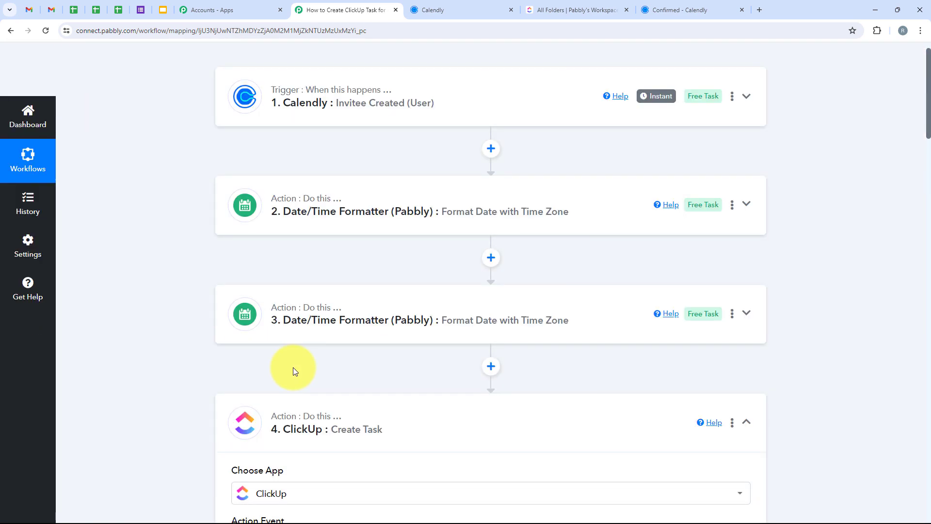
scroll(310, 349, up, 3)
Switch to ClickUp, open the Calendly list in the Meetings folder and inspect the 30 Minute Meeting task's details
click(572, 10)
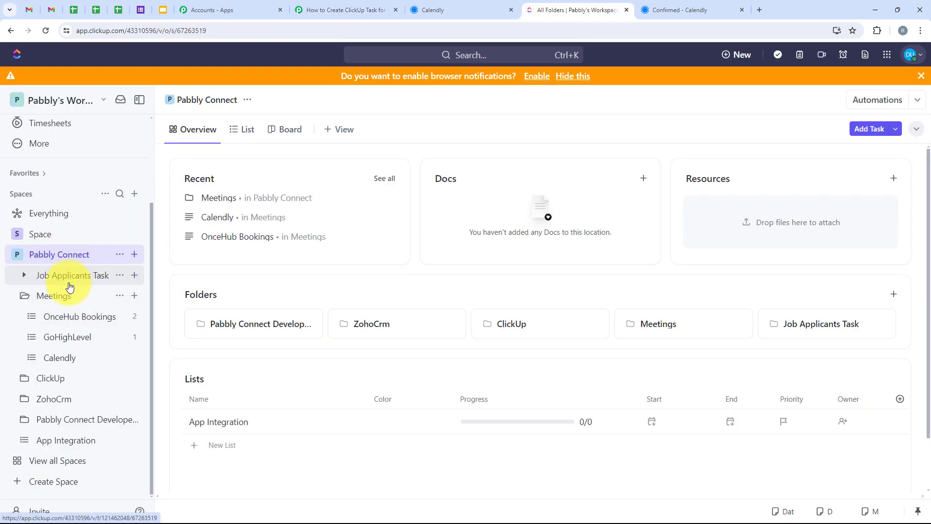
click(55, 297)
click(58, 358)
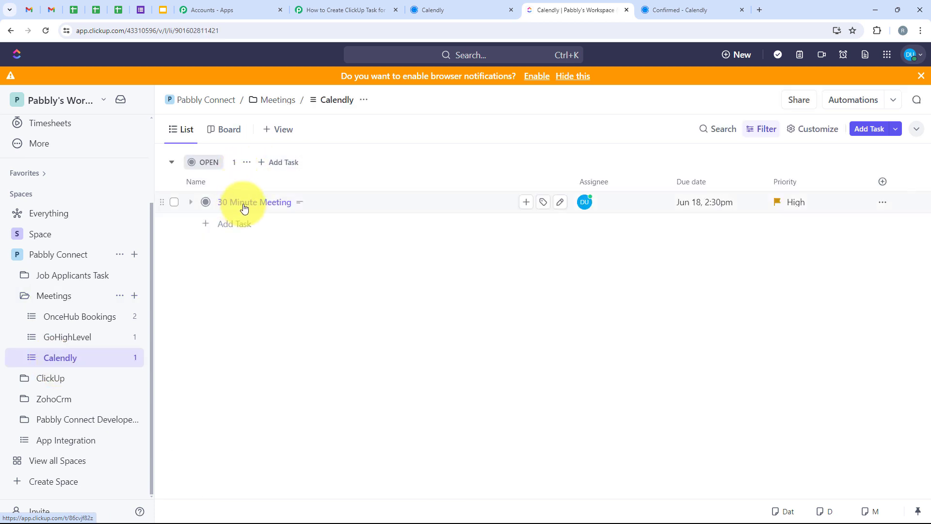
click(243, 203)
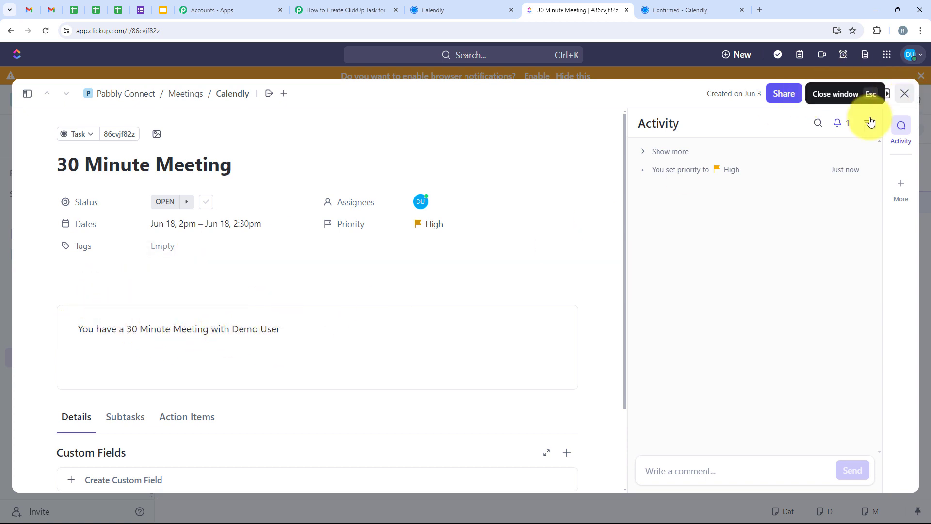
click(904, 93)
Open Calendly's 30 Minute Meeting booking page in a new browser tab
click(345, 10)
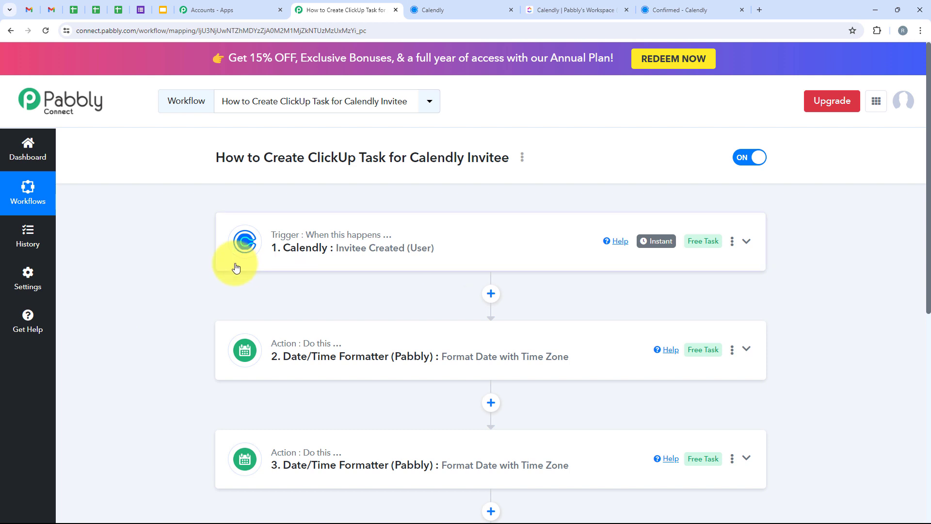
click(451, 9)
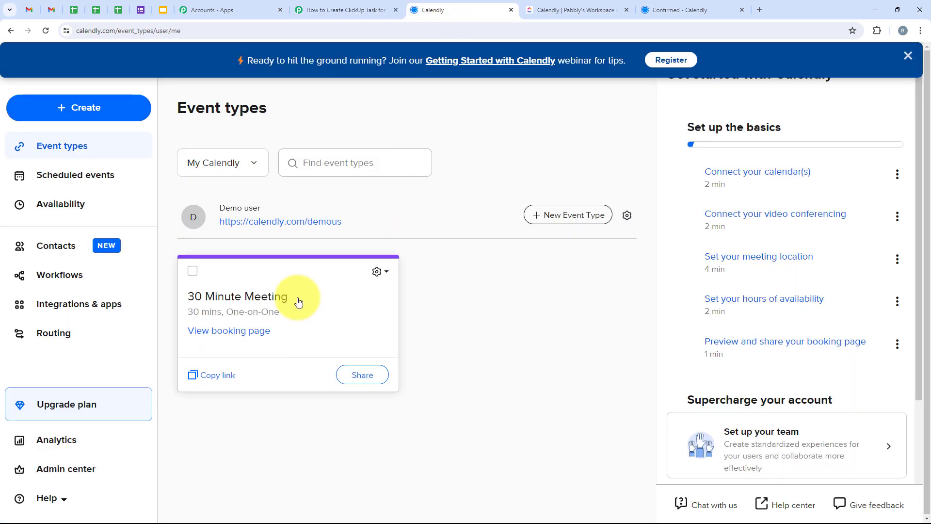
click(761, 11)
text(https://calendly.com/demous/30min)
key(Return)
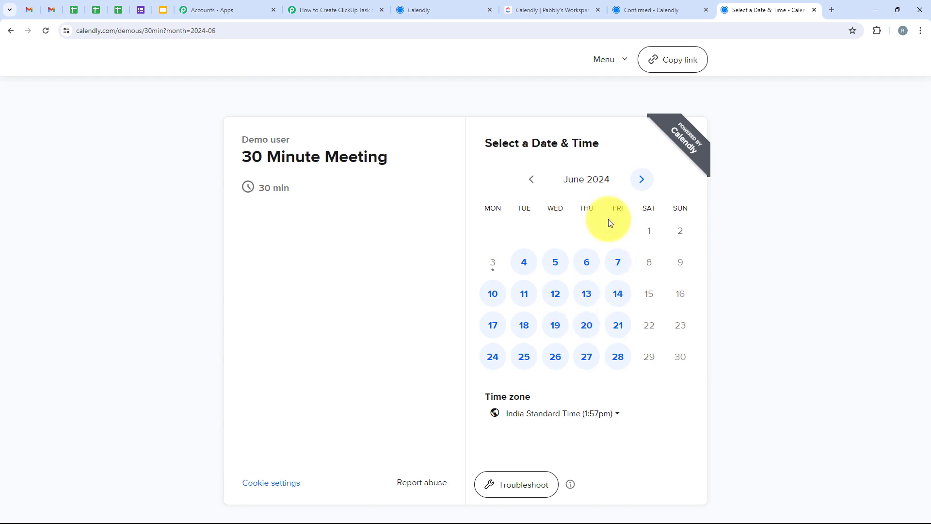
Select Thursday, June 20, 2024 at 3:00pm for the meeting and proceed to the booking details
click(592, 327)
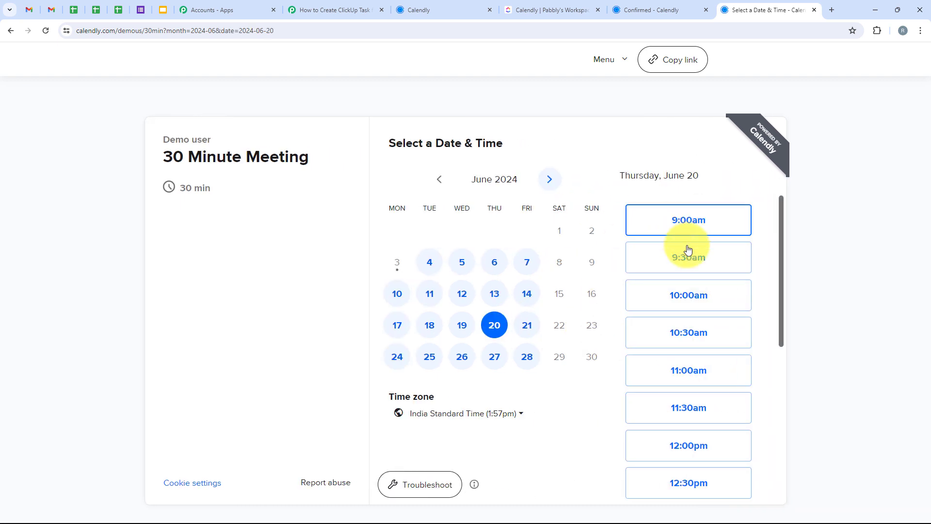
scroll(687, 262, down, 4)
scroll(688, 264, down, 3)
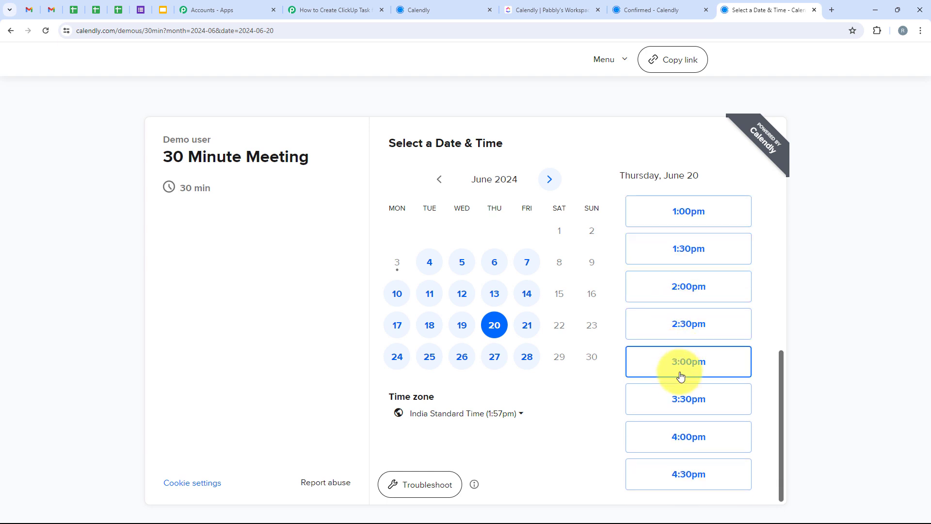
click(684, 371)
click(716, 368)
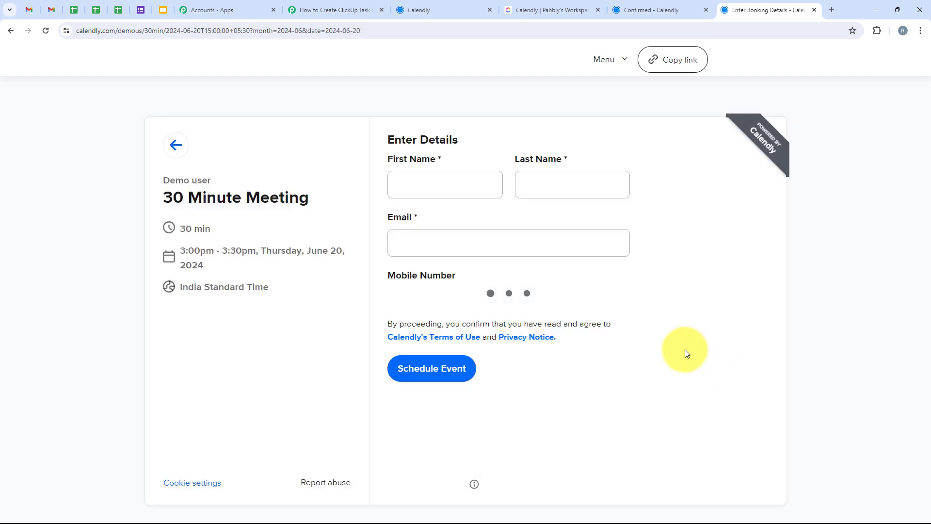
Fill in the invitee's first name, last name, email and mobile number, and schedule the event
click(416, 181)
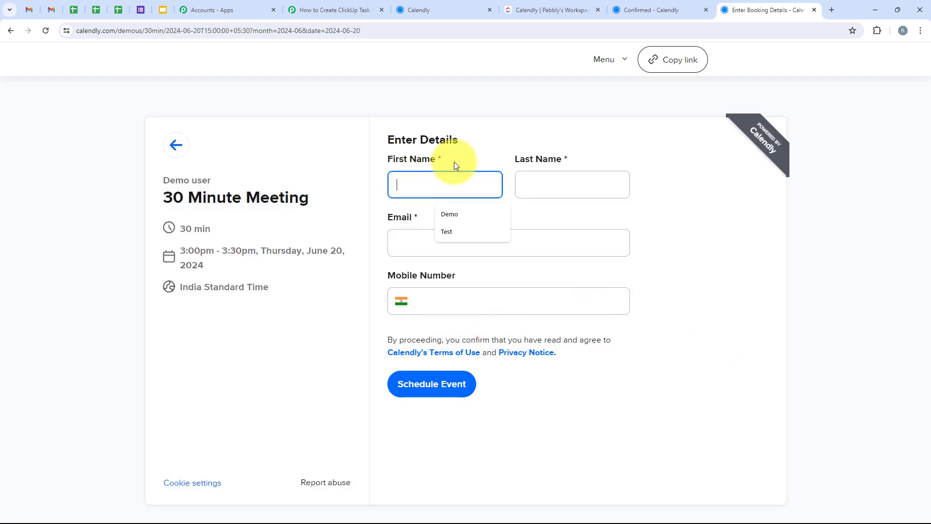
click(473, 234)
click(560, 189)
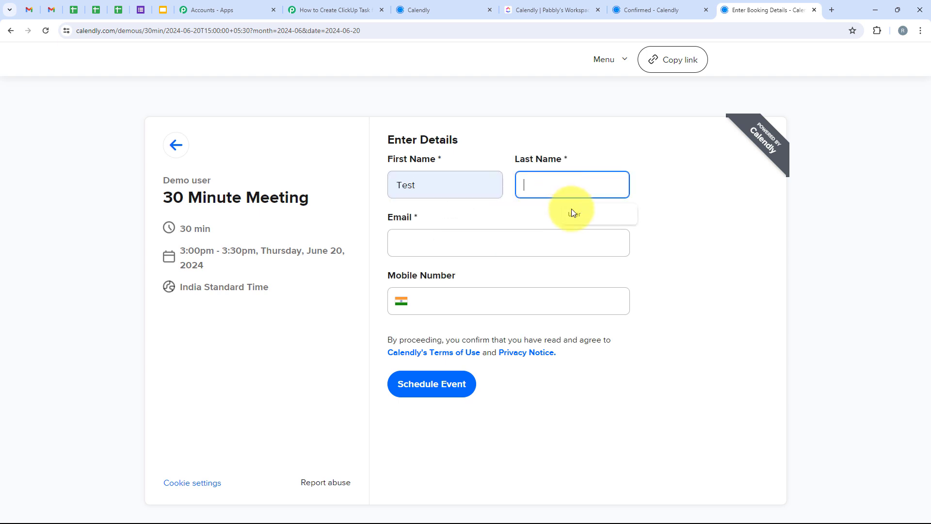
click(572, 210)
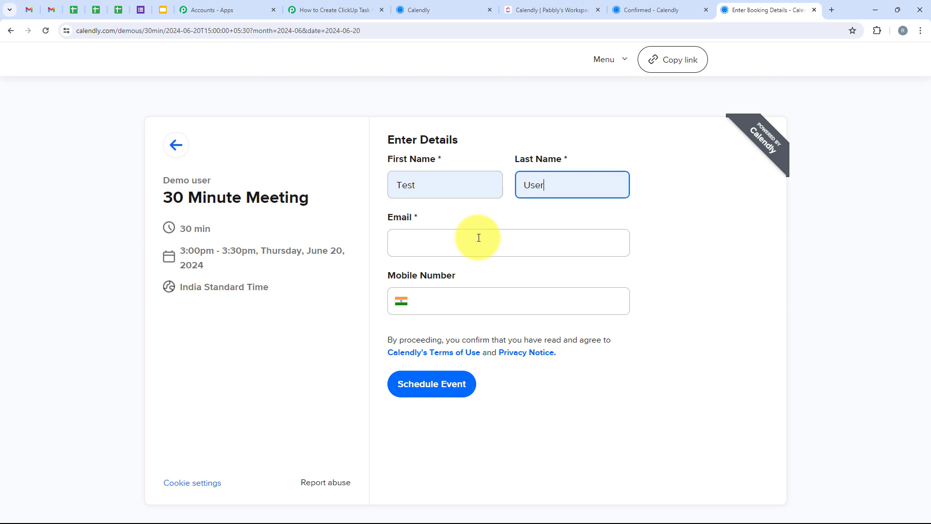
click(473, 298)
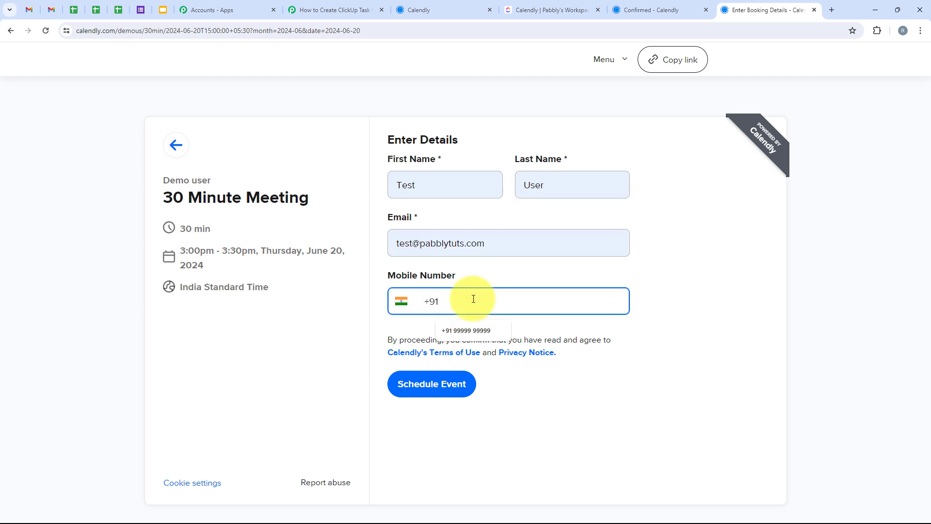
text(88888888888)
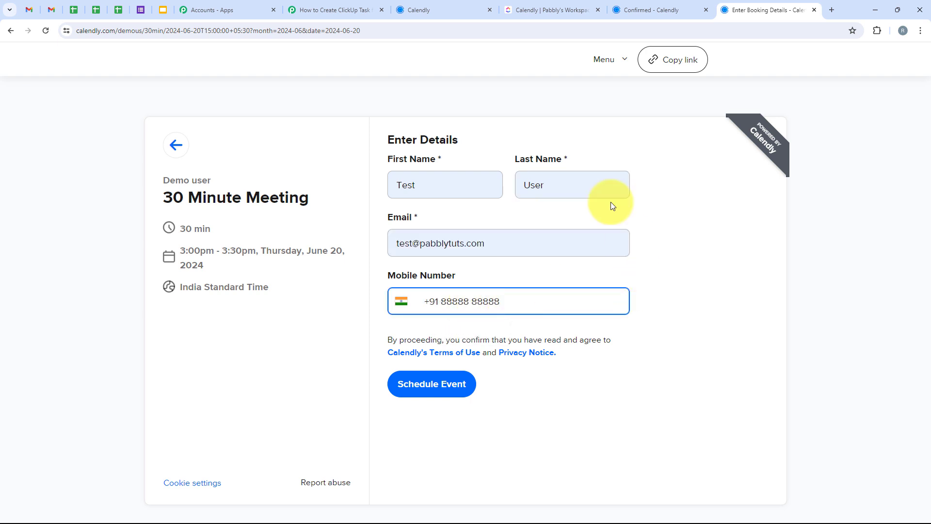
click(441, 395)
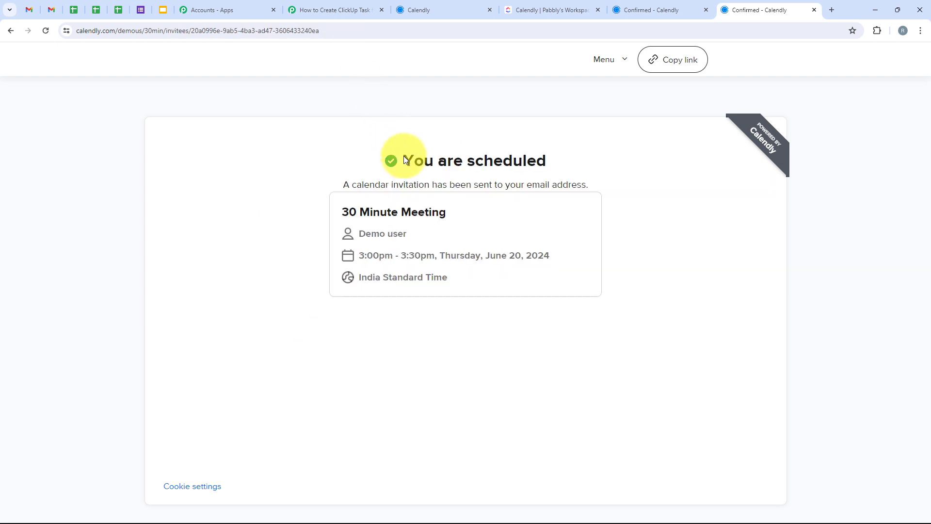
Review the booking confirmation and switch to ClickUp to check the Calendly list for the new task
drag(405, 163, 582, 165)
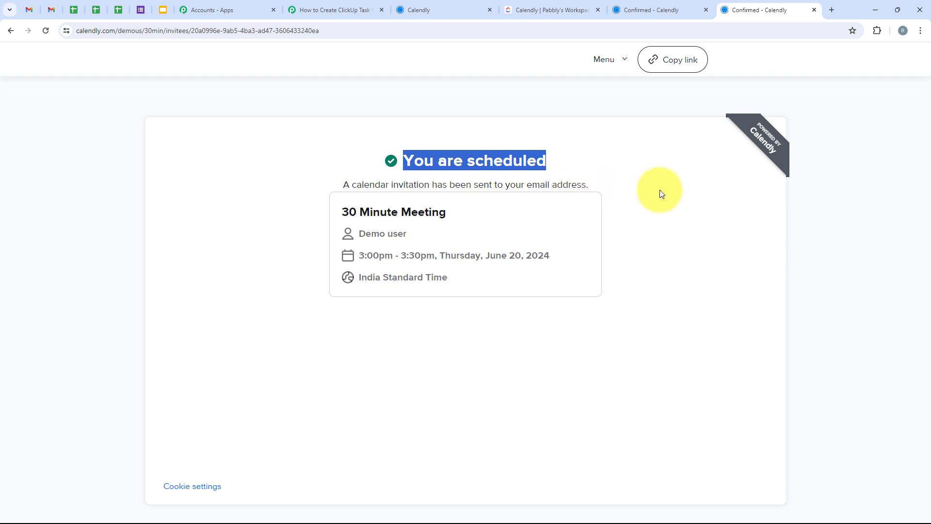
click(643, 180)
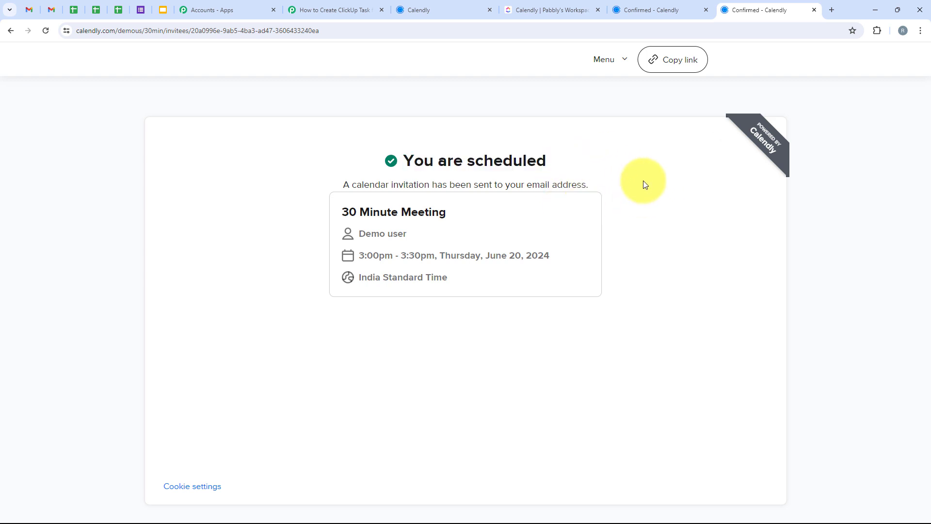
click(529, 4)
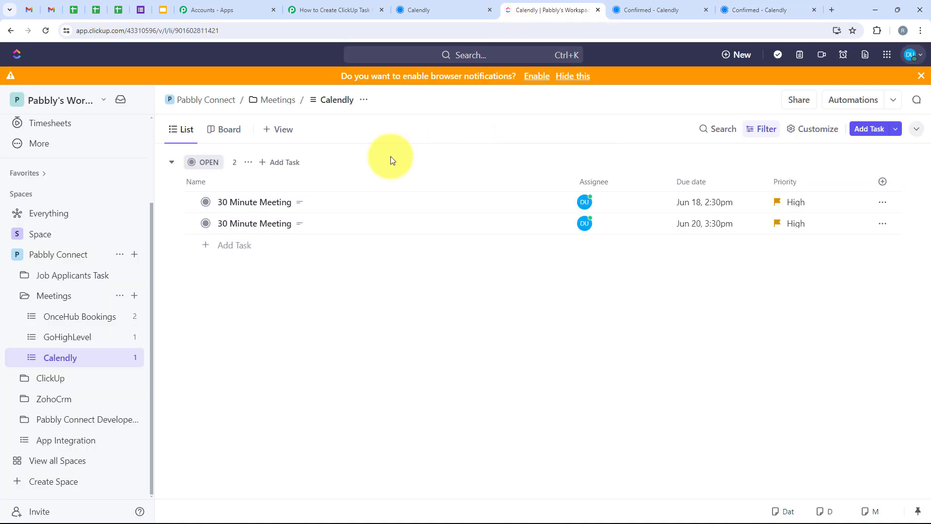
Open the 30 Minute Meeting task due Jun 20 and check its dates, assignee, priority and the invitee's name in the description
click(253, 223)
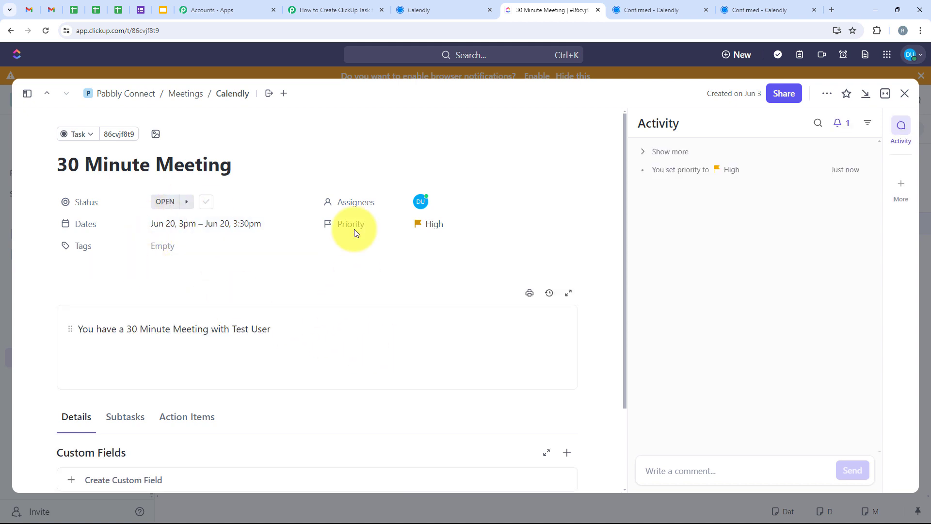
click(78, 330)
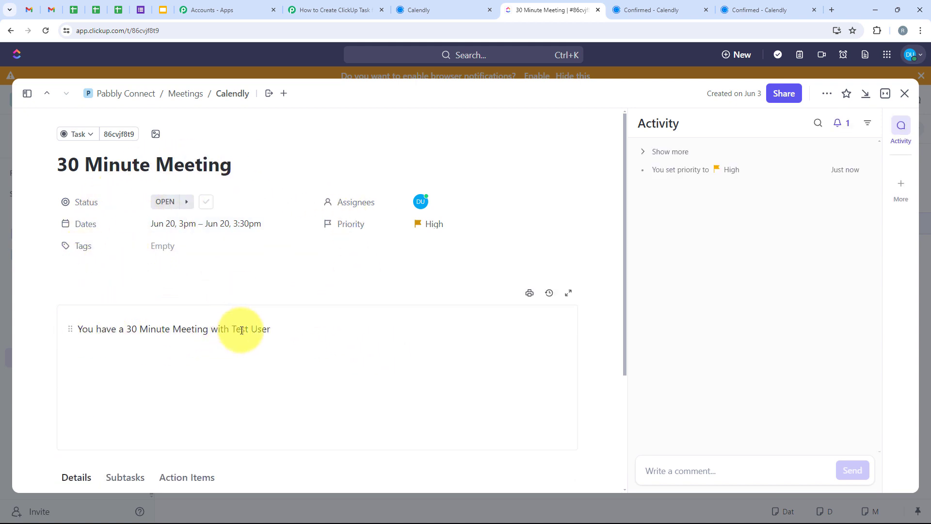
drag(233, 330, 272, 329)
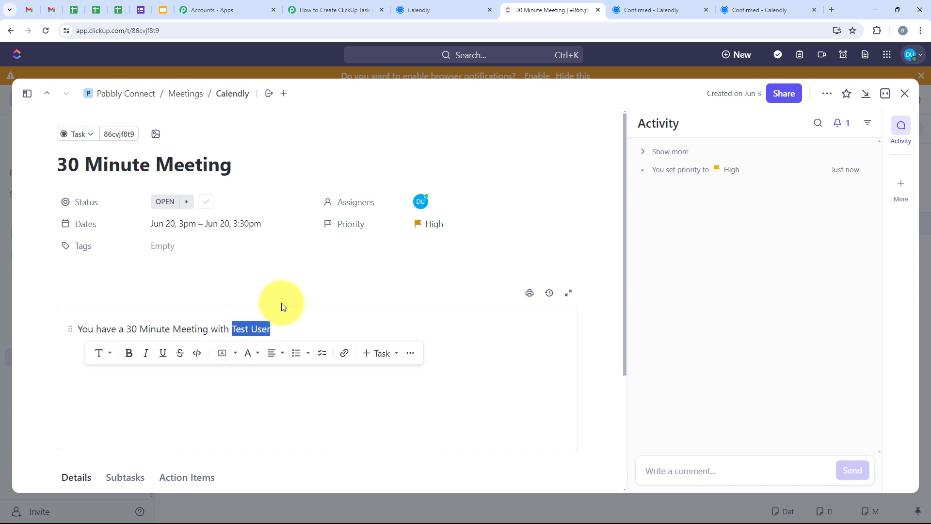
click(255, 276)
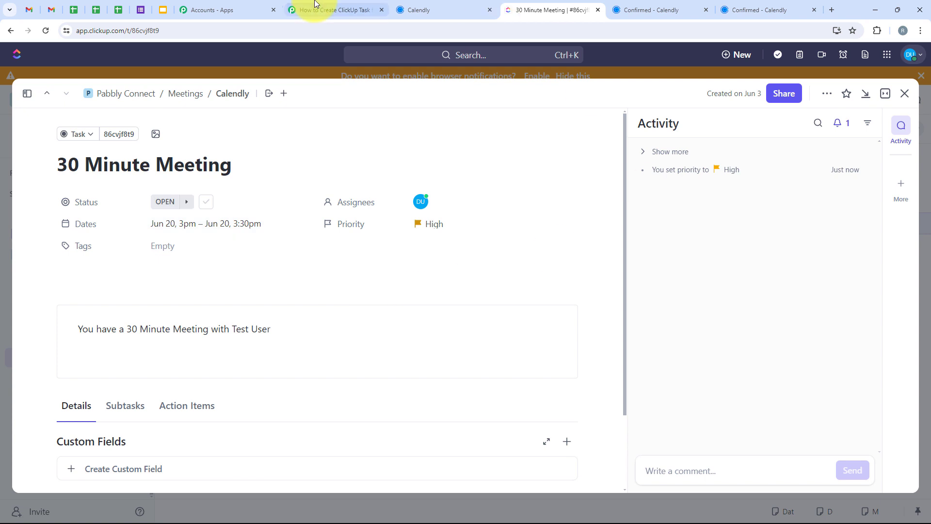
Switch to Pabbly Connect and review the workflow from the Calendly trigger through both Date/Time Formatter actions to the ClickUp Create Task action
click(332, 9)
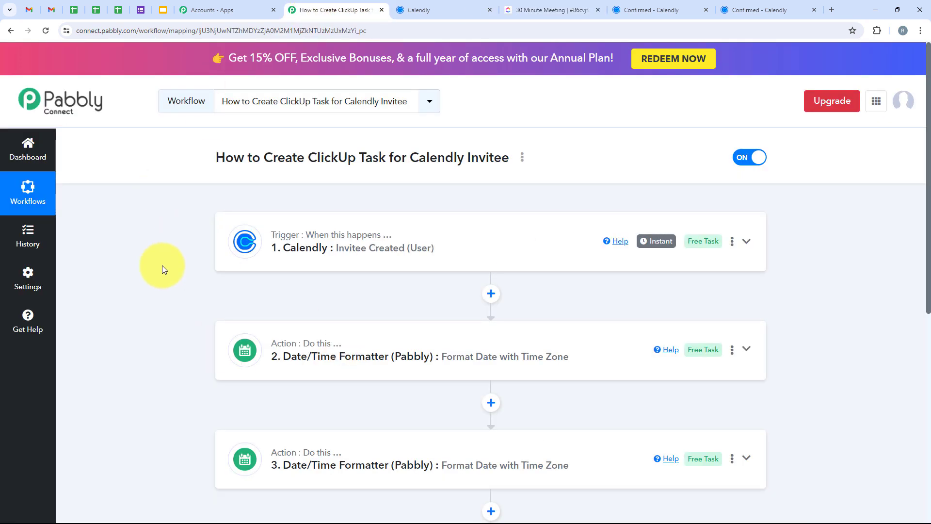
scroll(196, 250, down, 3)
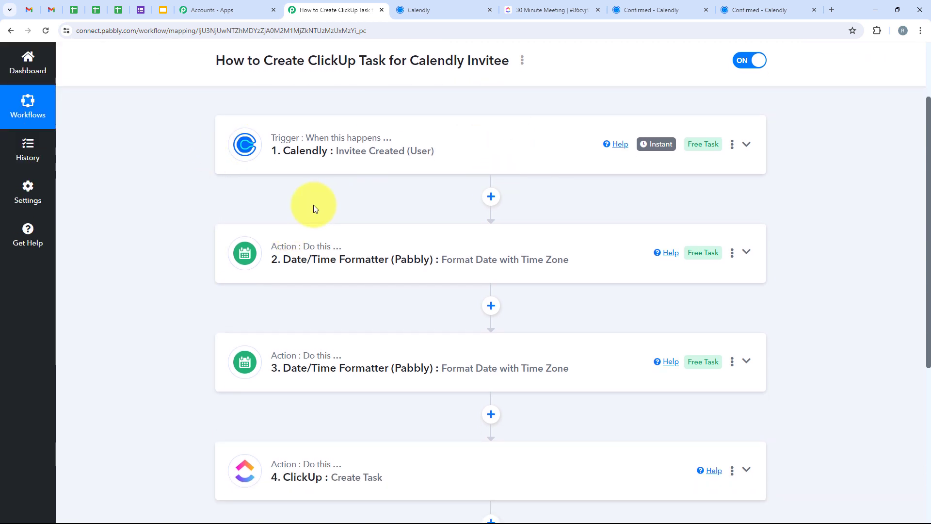
scroll(322, 224, down, 2)
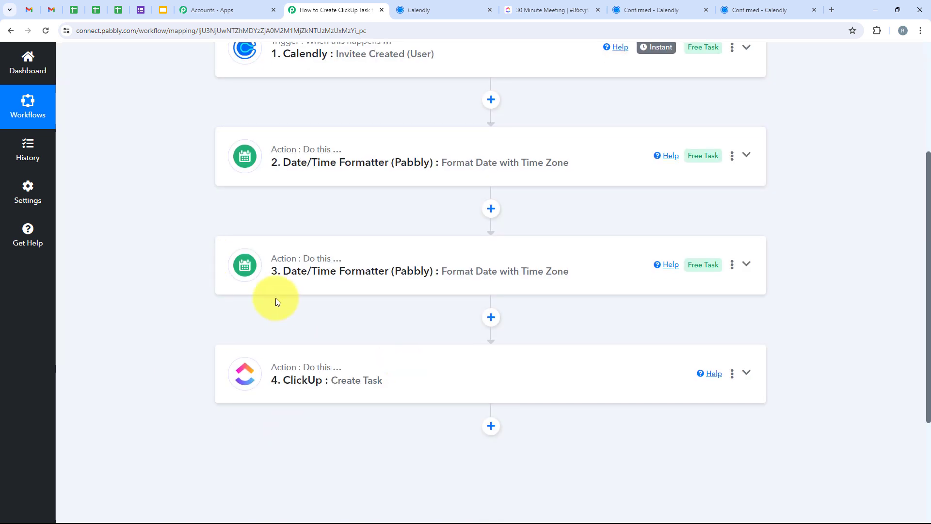
scroll(388, 394, up, 1)
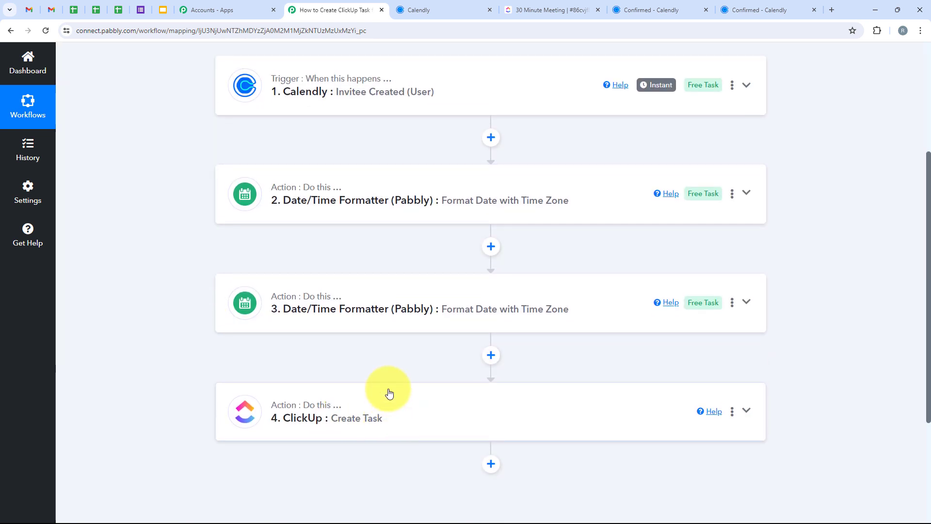
scroll(389, 393, up, 1)
scroll(414, 234, up, 2)
scroll(642, 293, down, 2)
scroll(338, 293, up, 2)
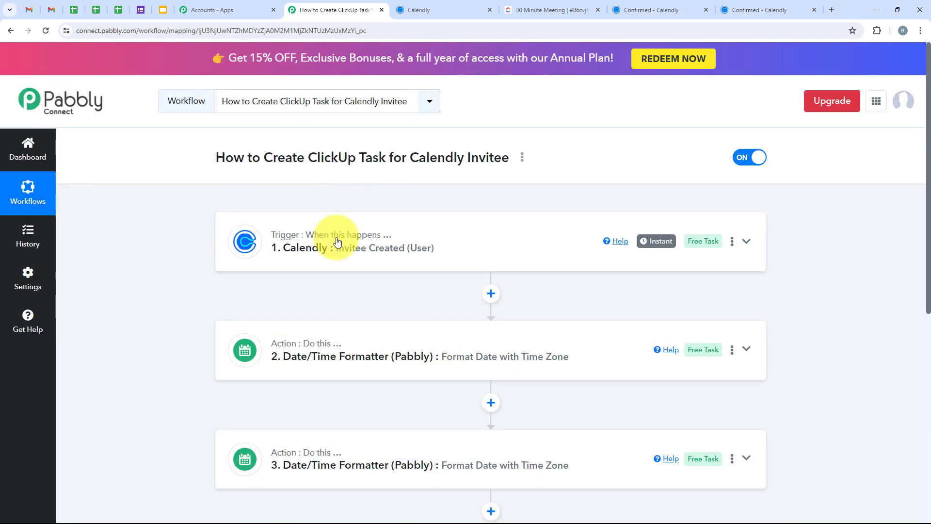
scroll(459, 290, down, 1)
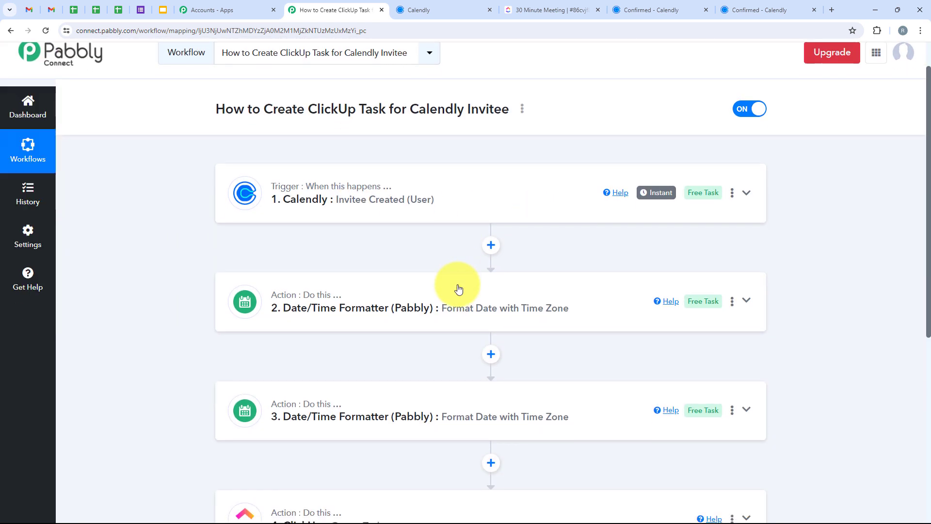
scroll(458, 288, down, 3)
scroll(733, 232, up, 1)
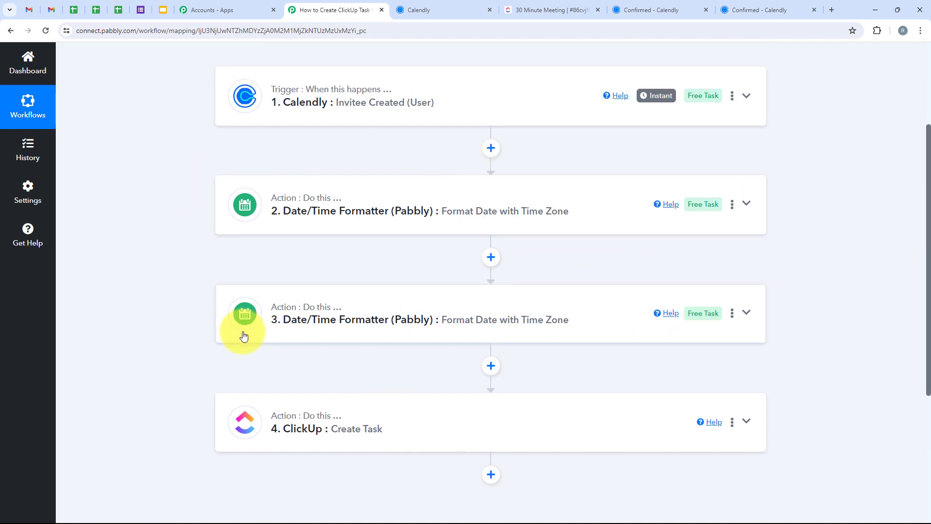
scroll(244, 335, down, 1)
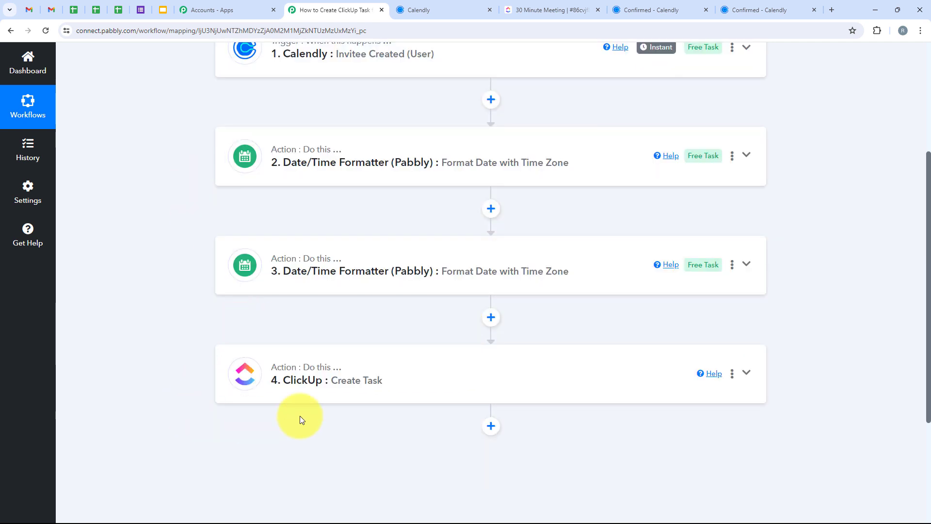
scroll(455, 391, up, 4)
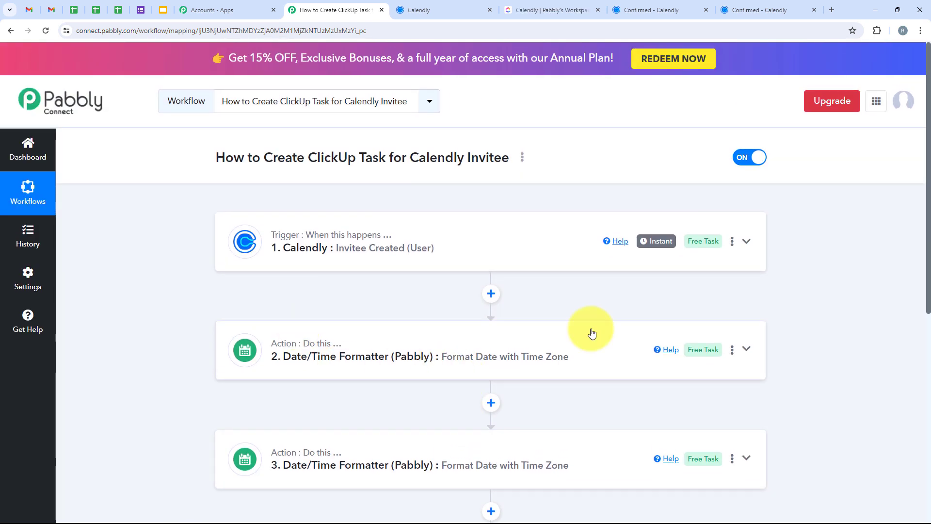
Recheck the due dates of the tasks in ClickUp's Calendly list, and return to the Pabbly Connect workflow
click(522, 9)
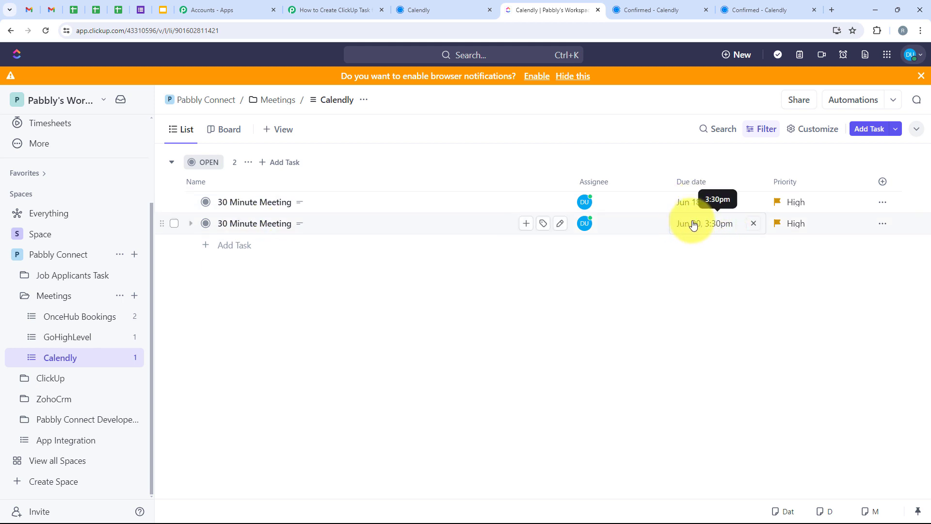
click(335, 10)
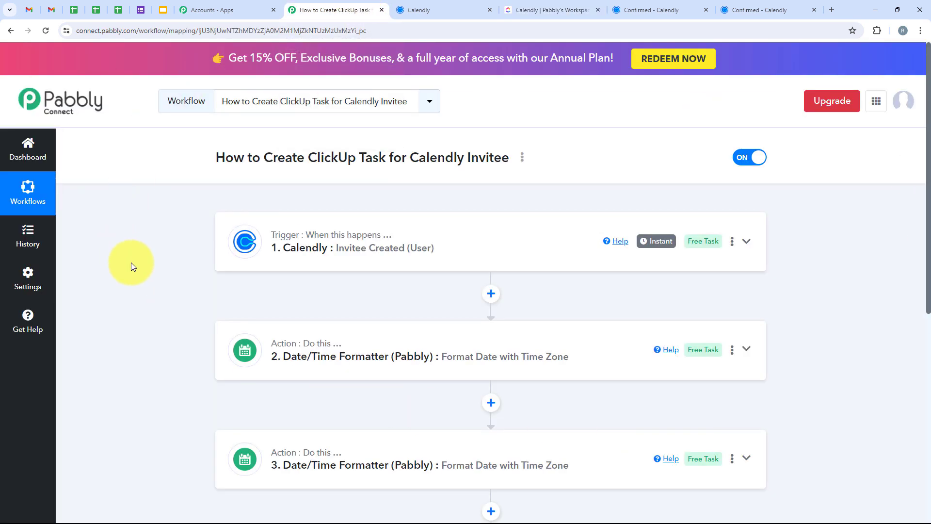
scroll(131, 262, down, 3)
scroll(131, 263, up, 3)
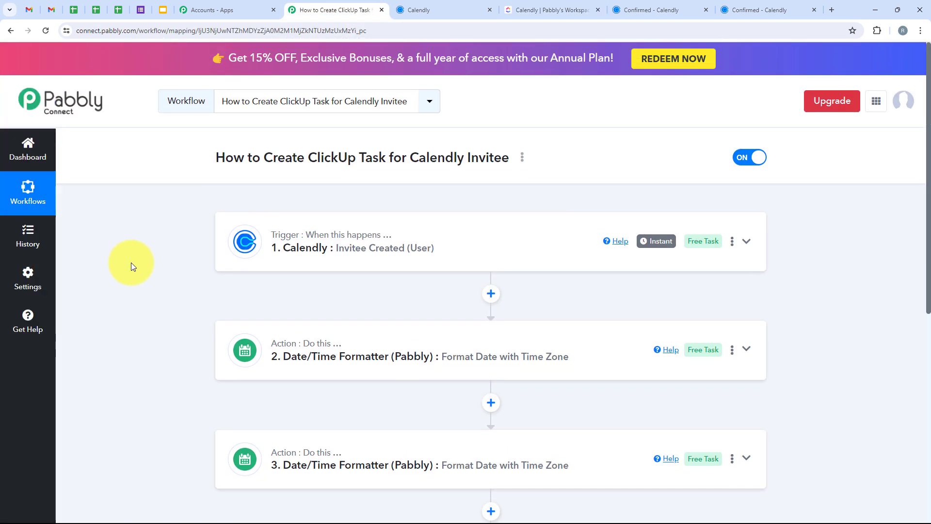